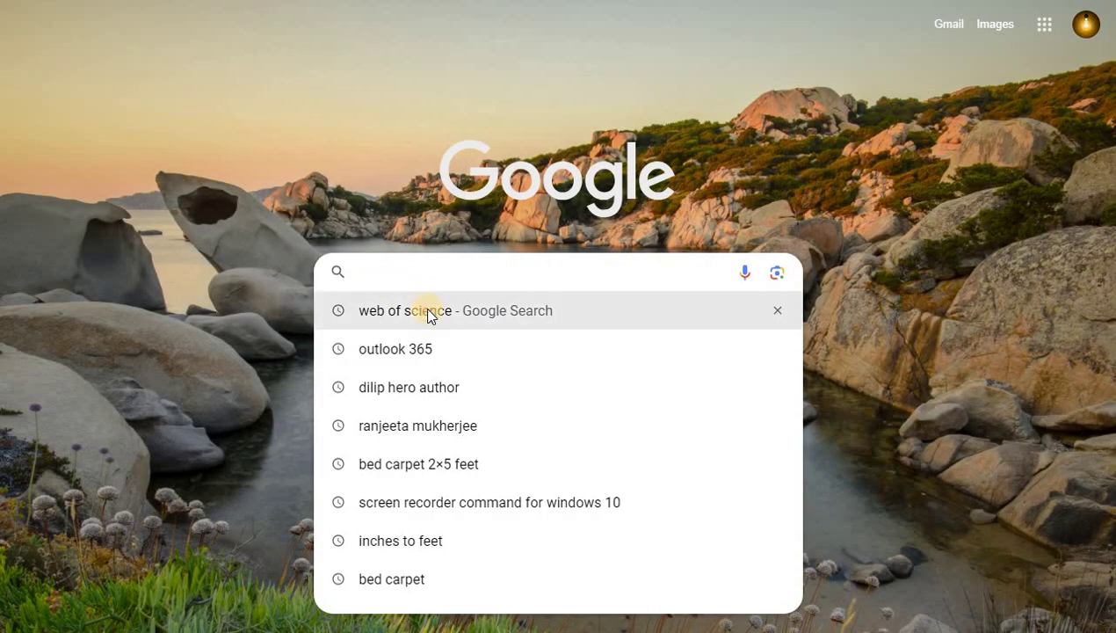
Search Google for "web of science" and look through the results.
click(428, 312)
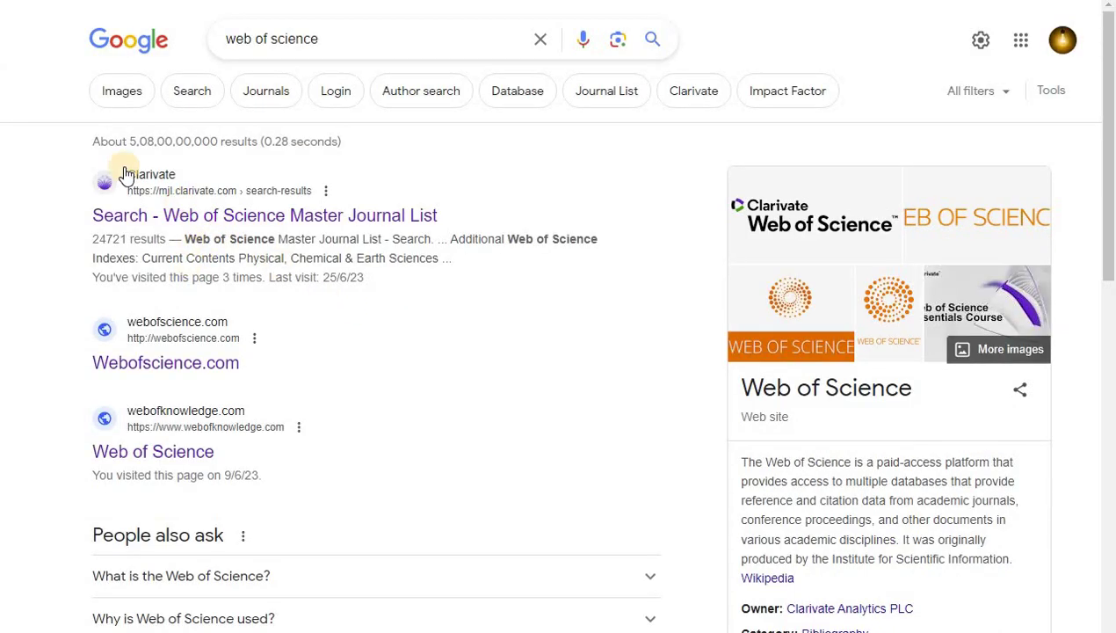
scroll(190, 299, down, 1)
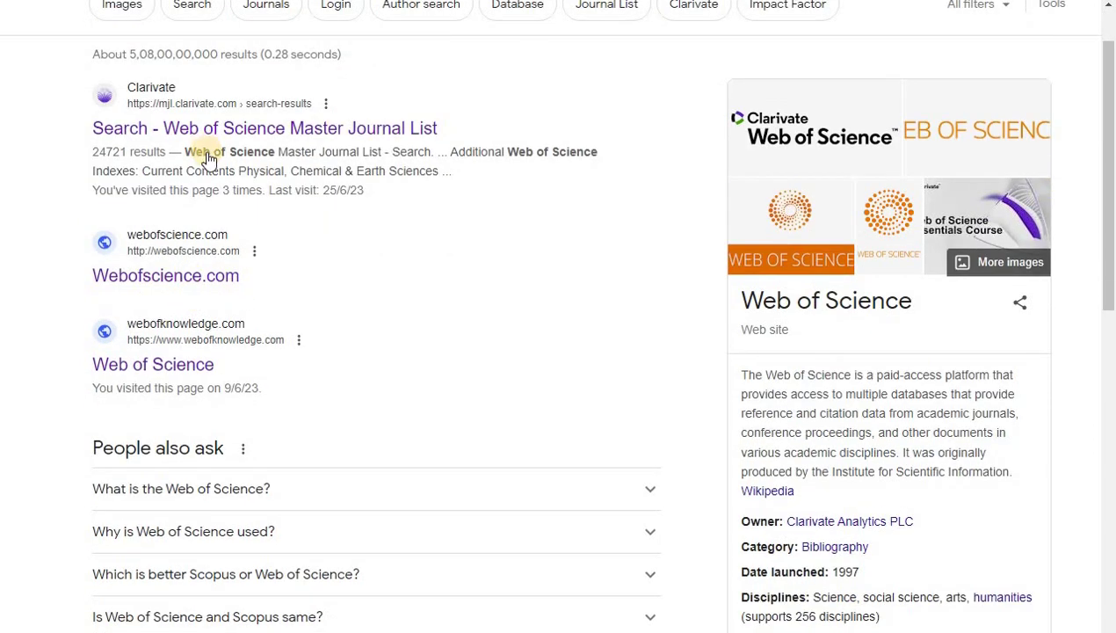
scroll(206, 154, down, 1)
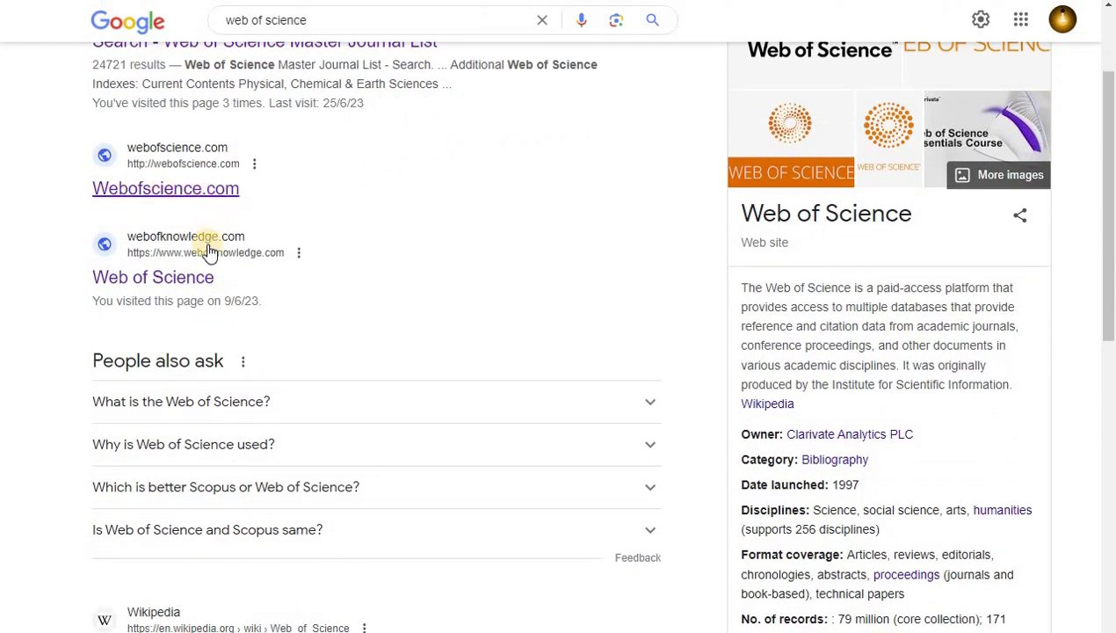
scroll(336, 259, up, 2)
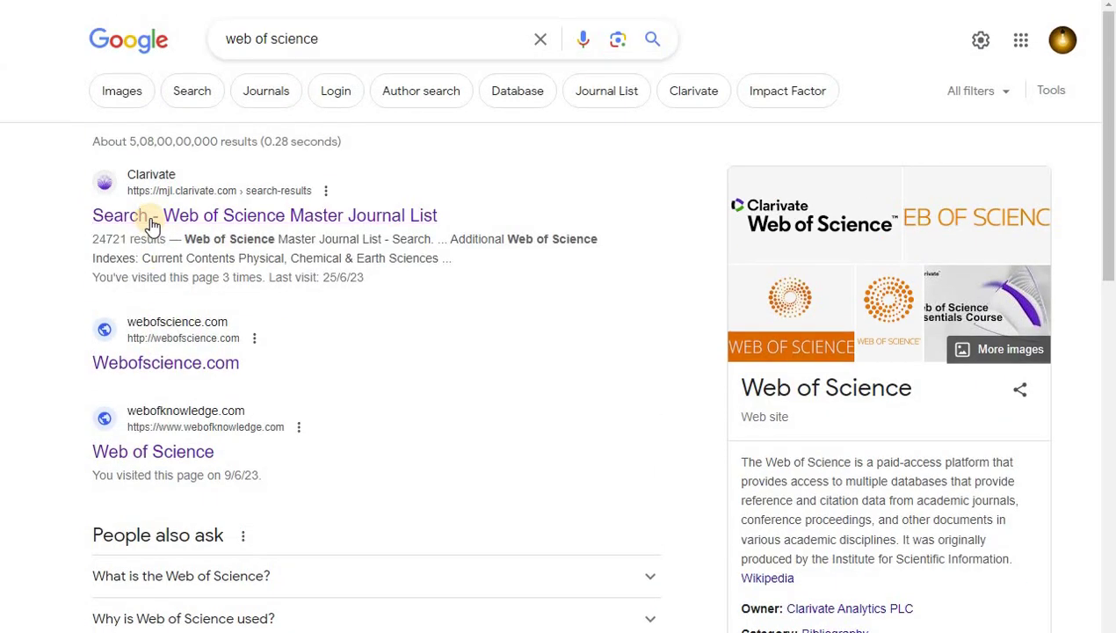
scroll(228, 307, down, 7)
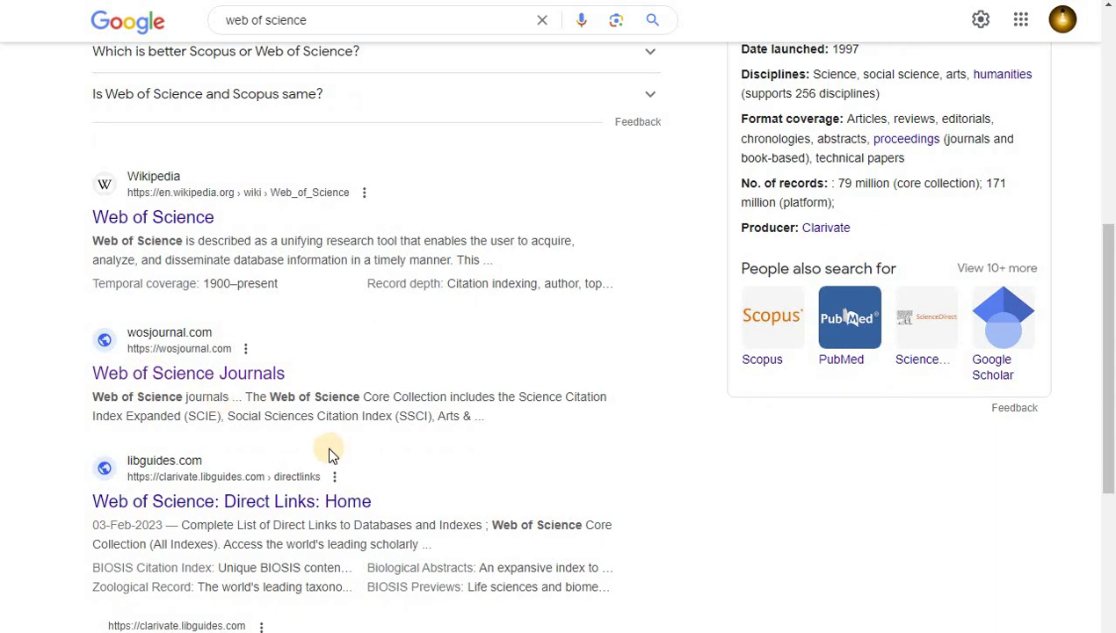
scroll(329, 451, down, 1)
scroll(312, 435, up, 5)
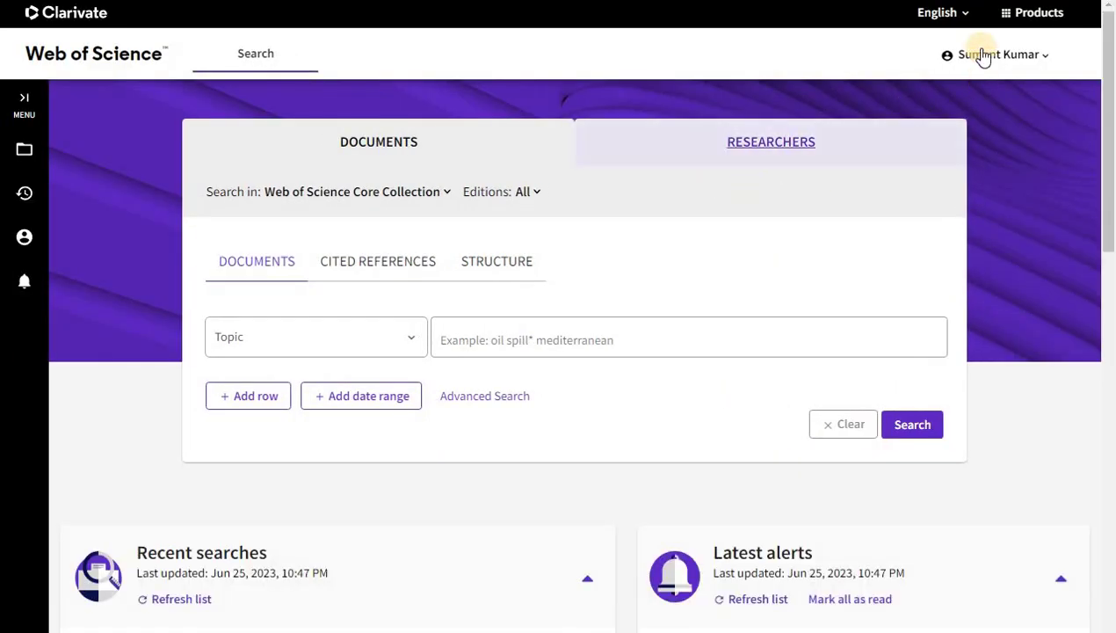
click(1006, 55)
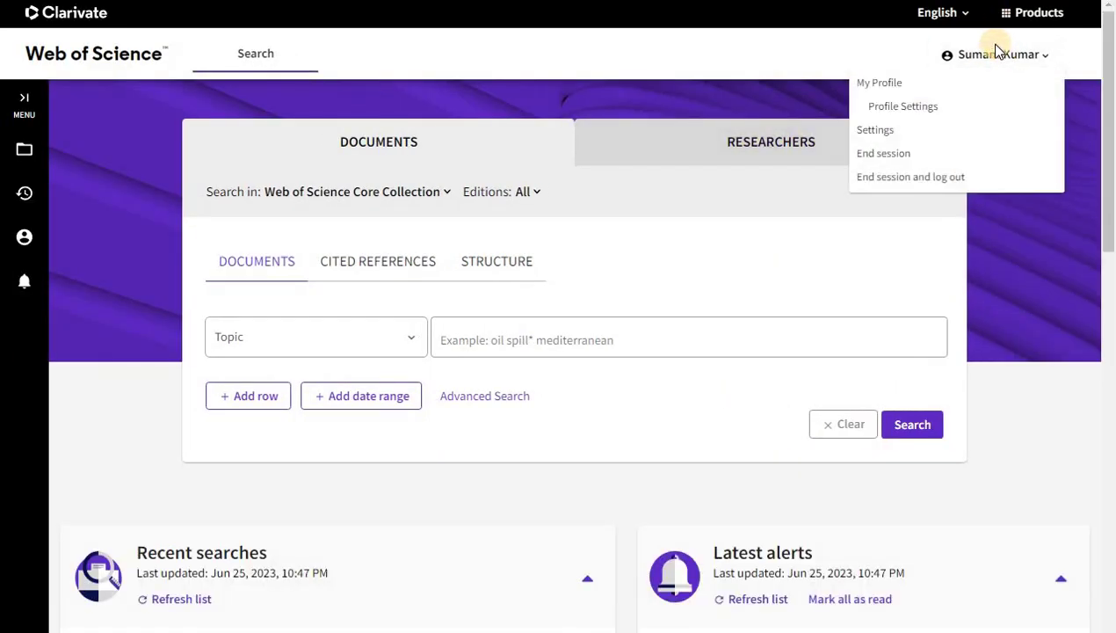
click(914, 45)
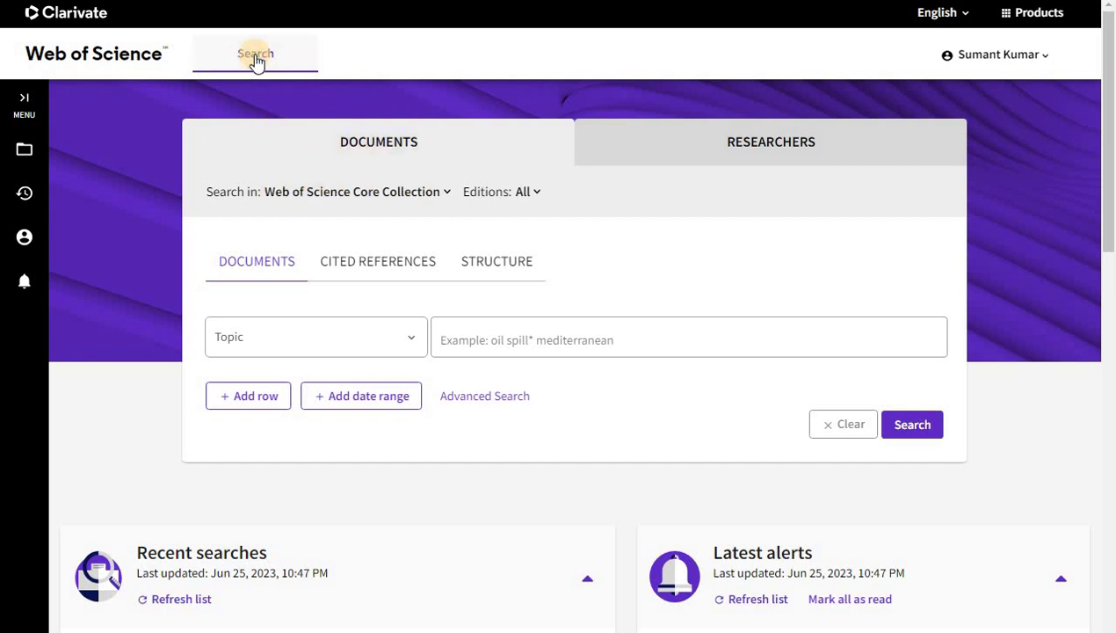
Set the first document search row to Topic with the term "Human rights".
scroll(318, 256, down, 1)
scroll(318, 257, down, 3)
click(324, 157)
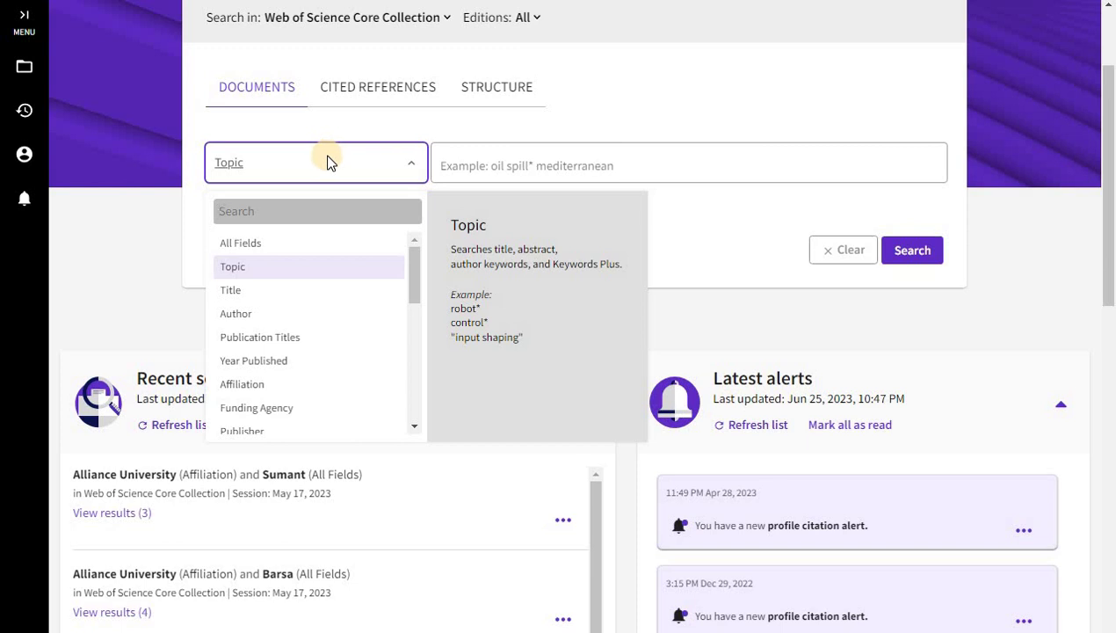
click(244, 277)
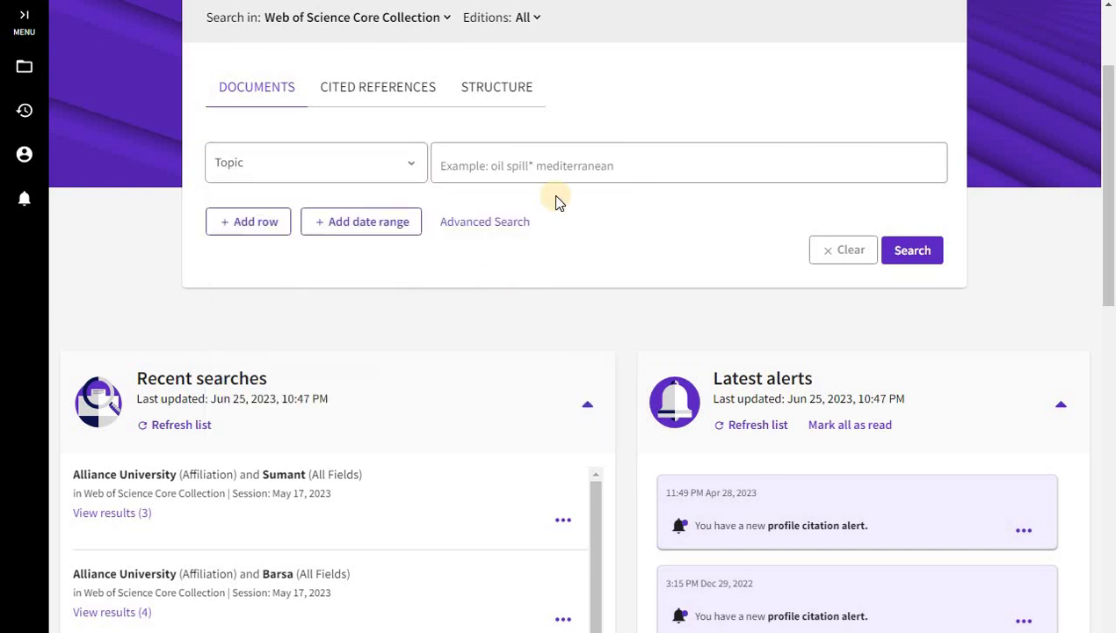
click(525, 162)
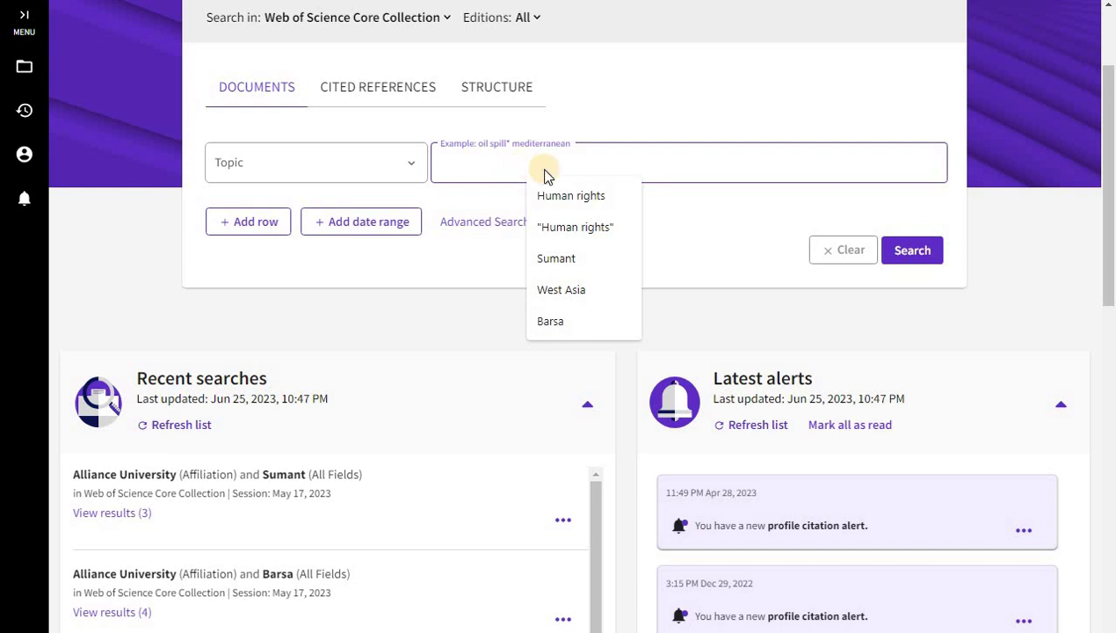
click(591, 195)
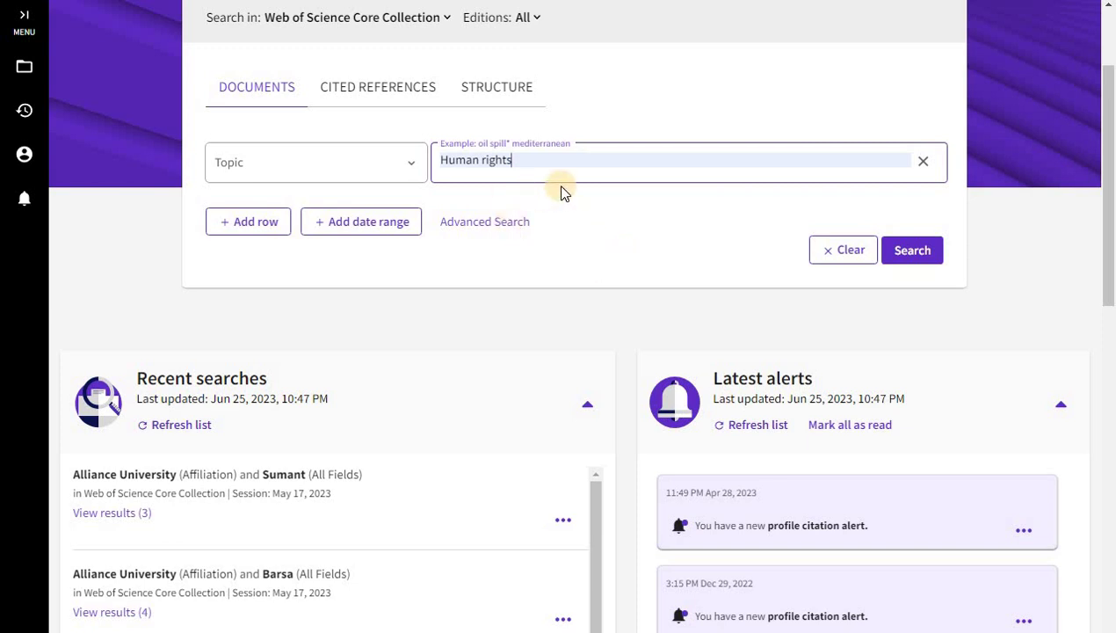
Add a second search row combined with And across All Fields for "West Asia".
click(262, 223)
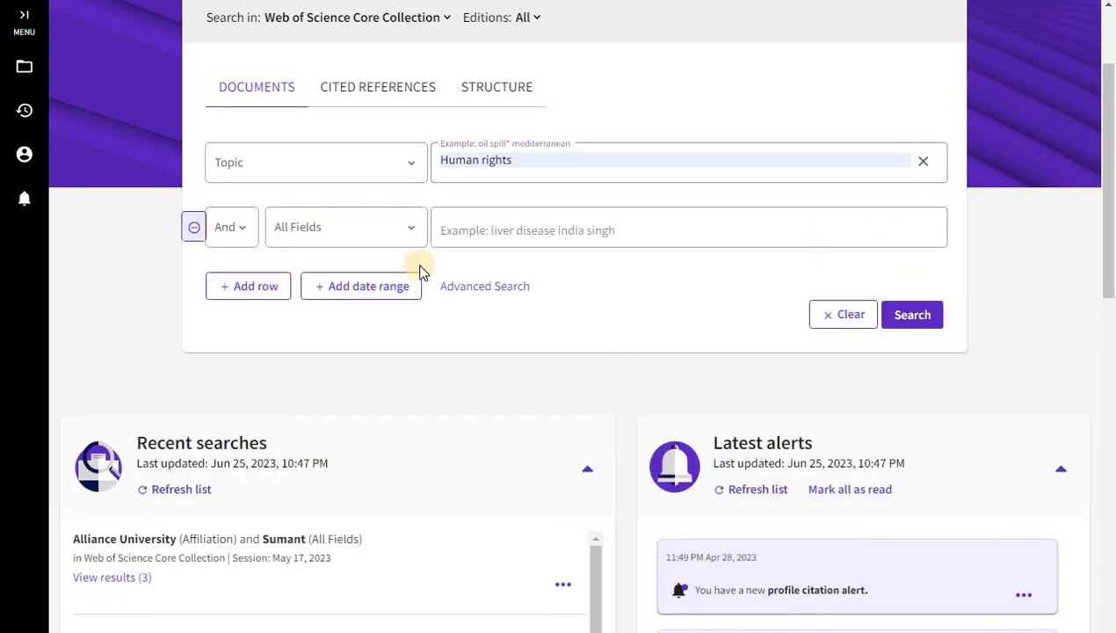
click(483, 226)
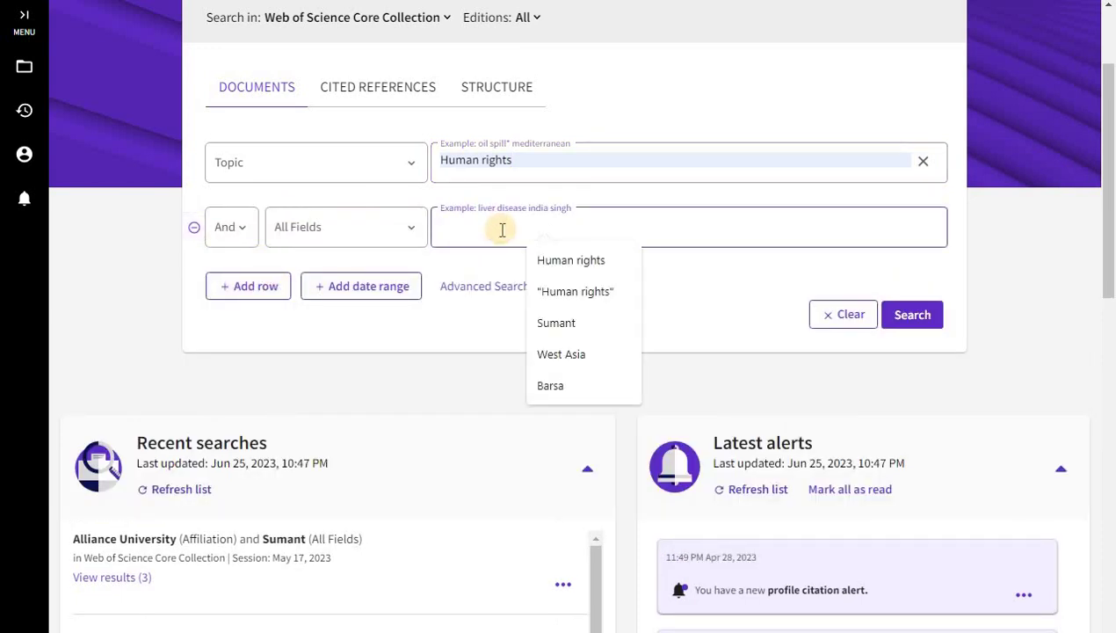
click(571, 356)
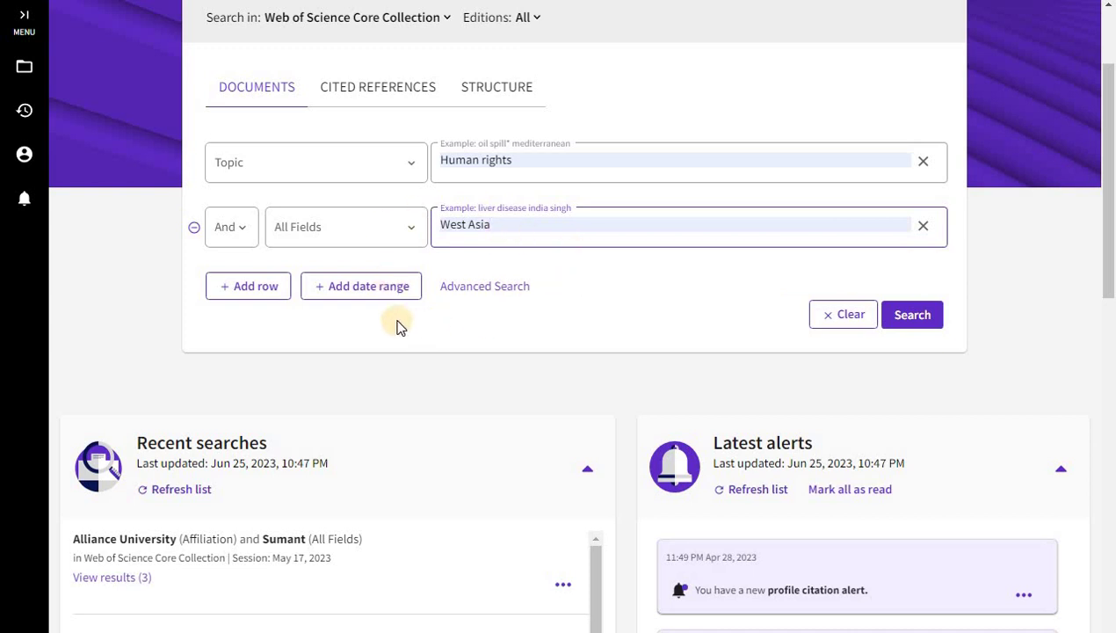
Add a third And row across All Fields for "Iran" and run the search.
click(236, 294)
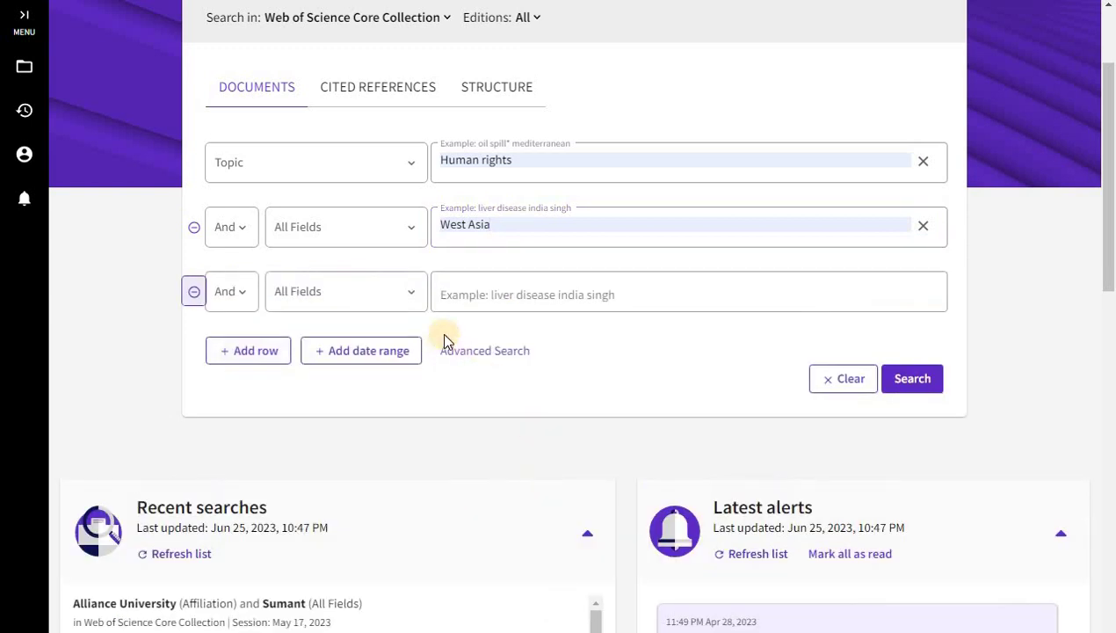
click(510, 293)
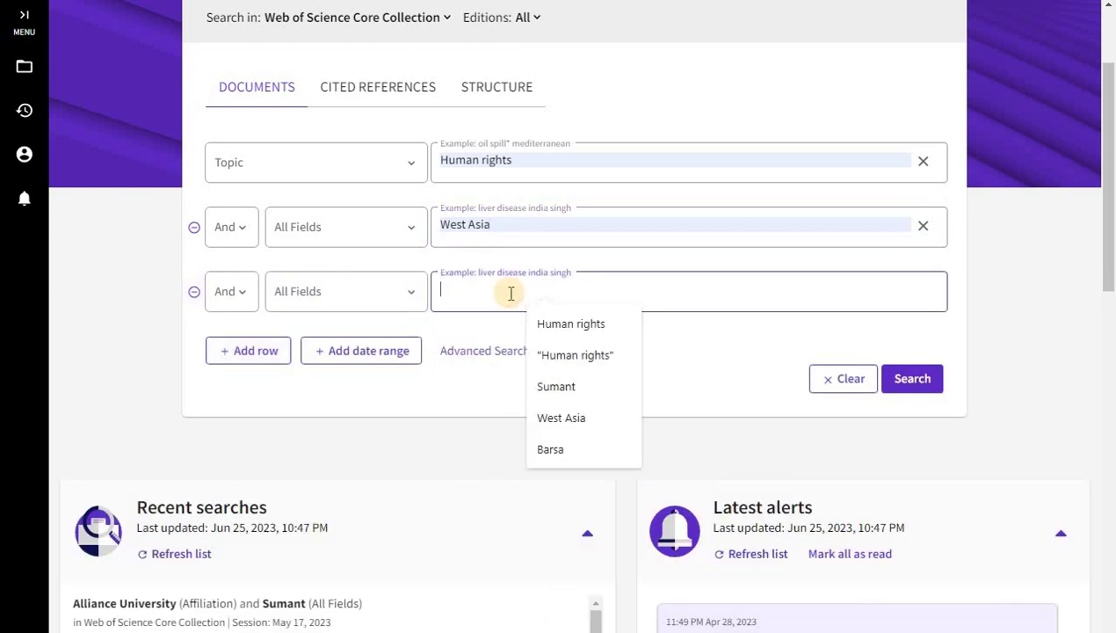
text(Irna)
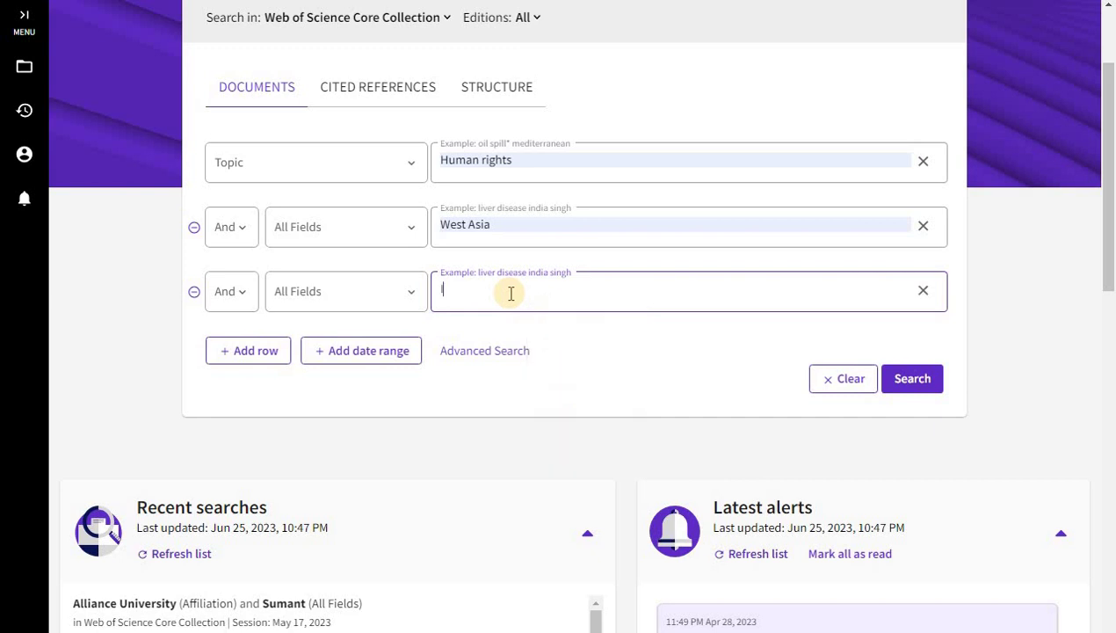
key(BackSpace)
key(BackSpace)
key(BackSpace)
text(ran)
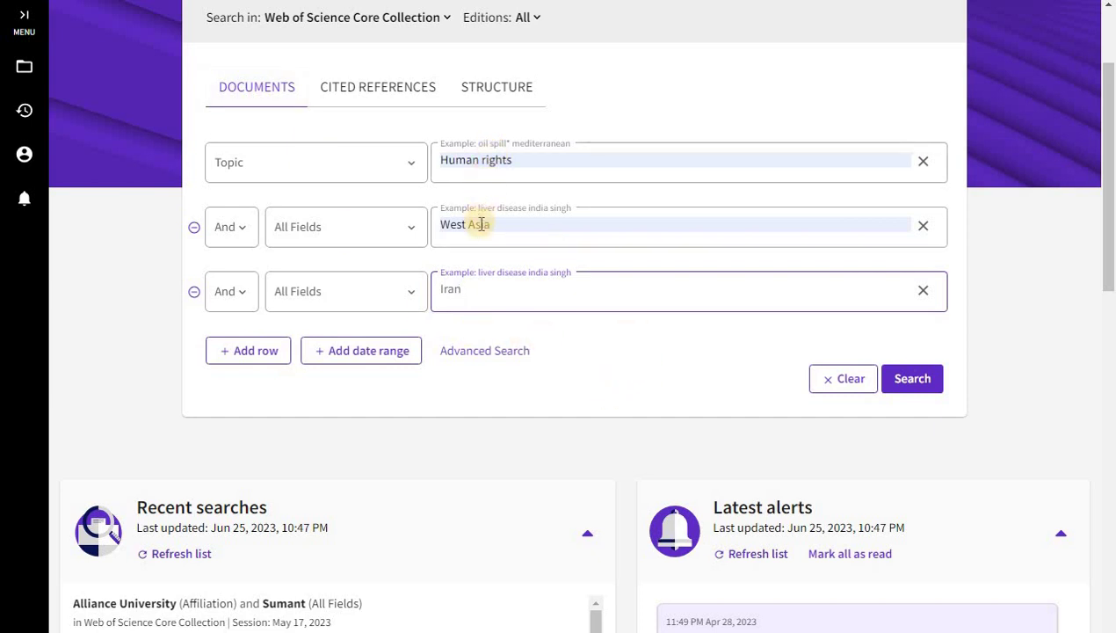
click(906, 381)
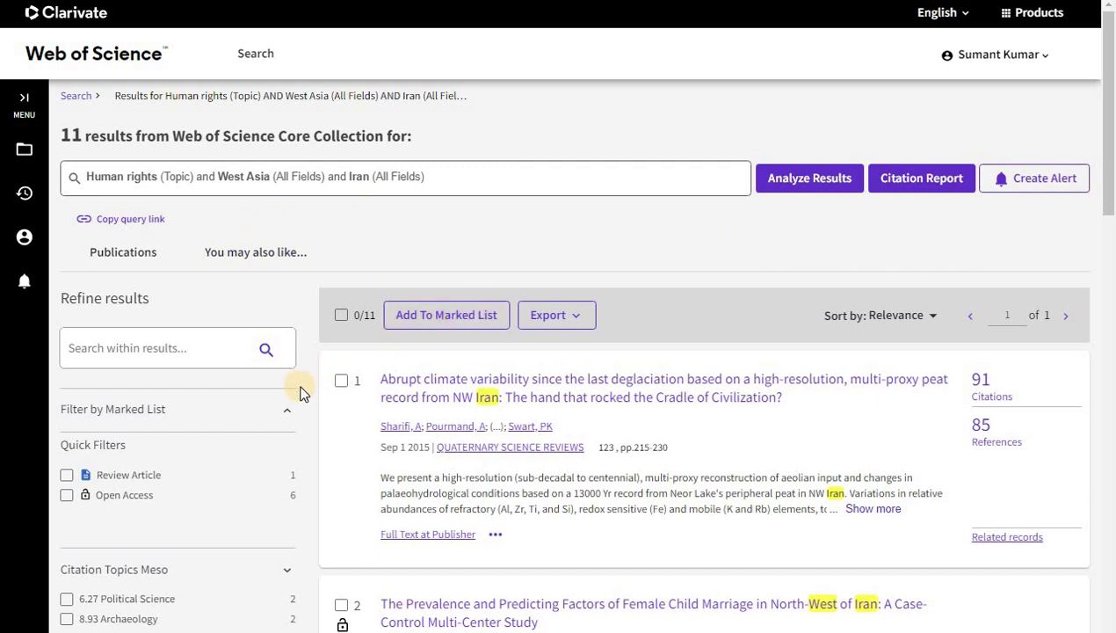
Examine the search results, the available export formats and the filters for refining the results.
scroll(300, 393, down, 1)
scroll(345, 315, down, 1)
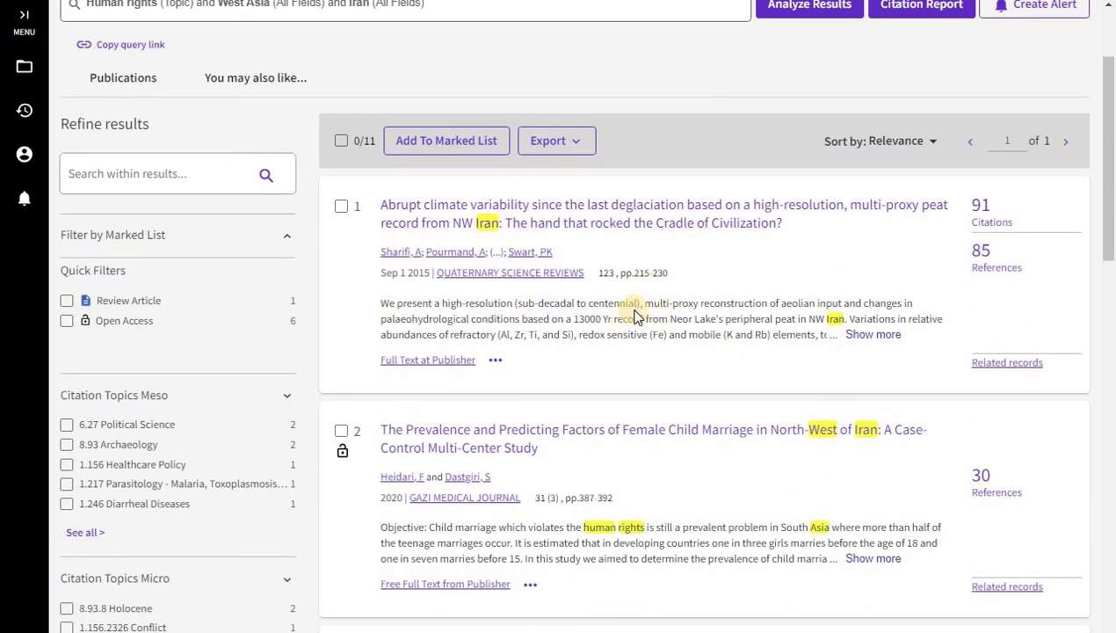
click(580, 149)
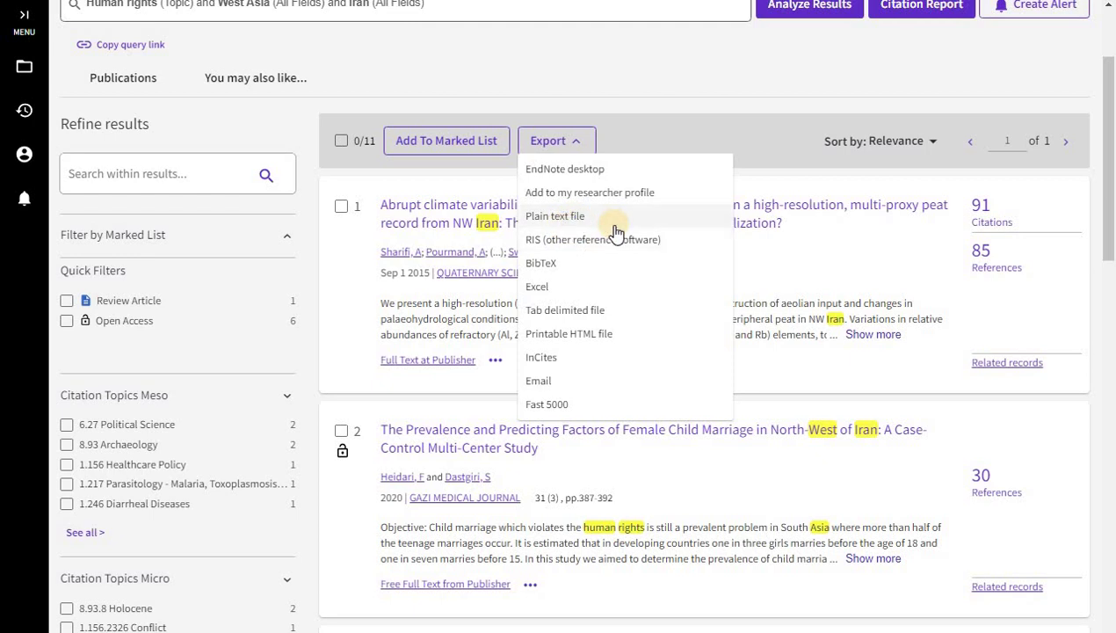
click(653, 88)
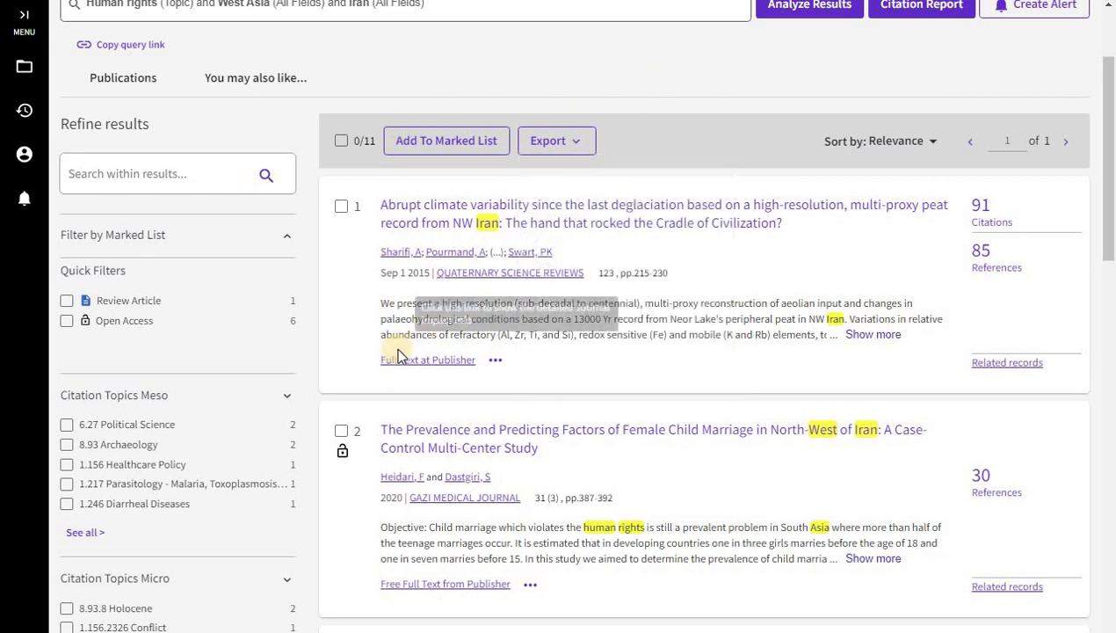
scroll(200, 292, down, 1)
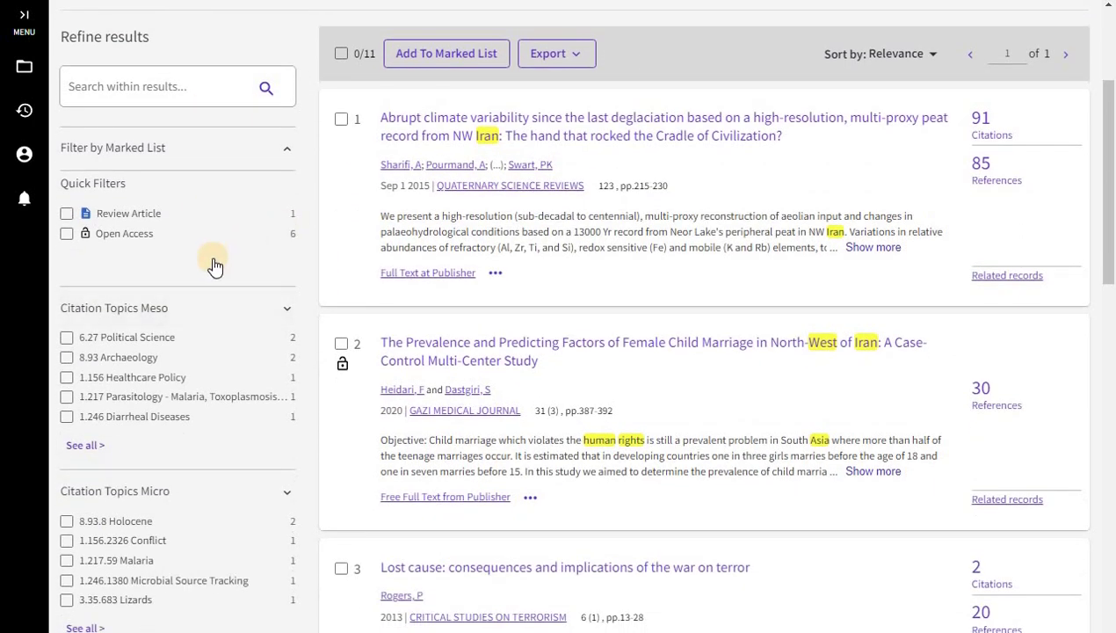
scroll(466, 202, up, 1)
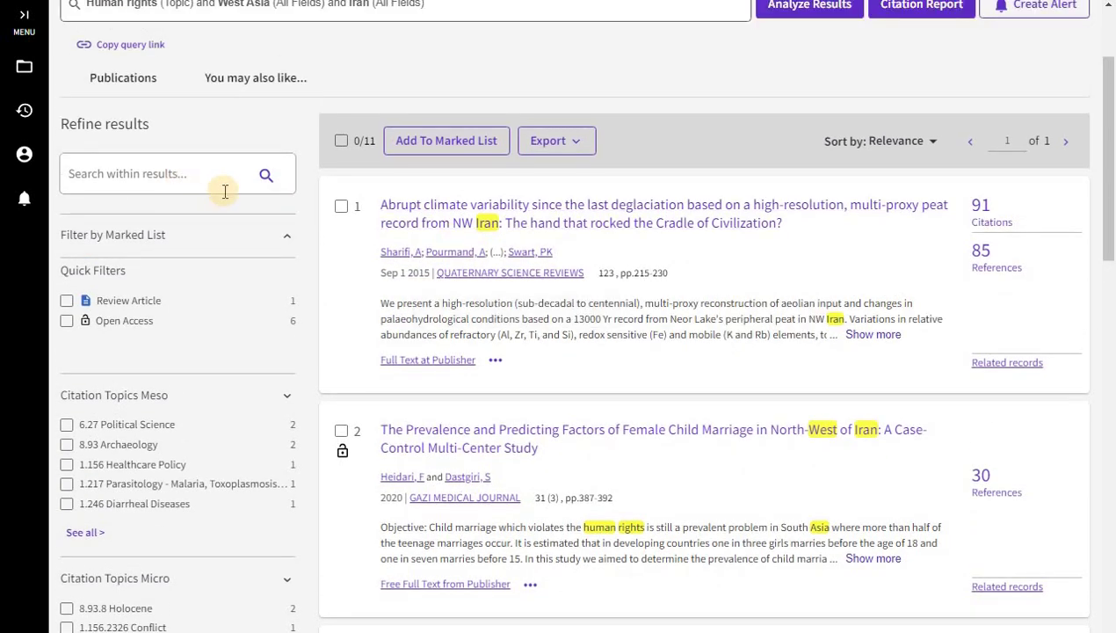
scroll(252, 258, down, 1)
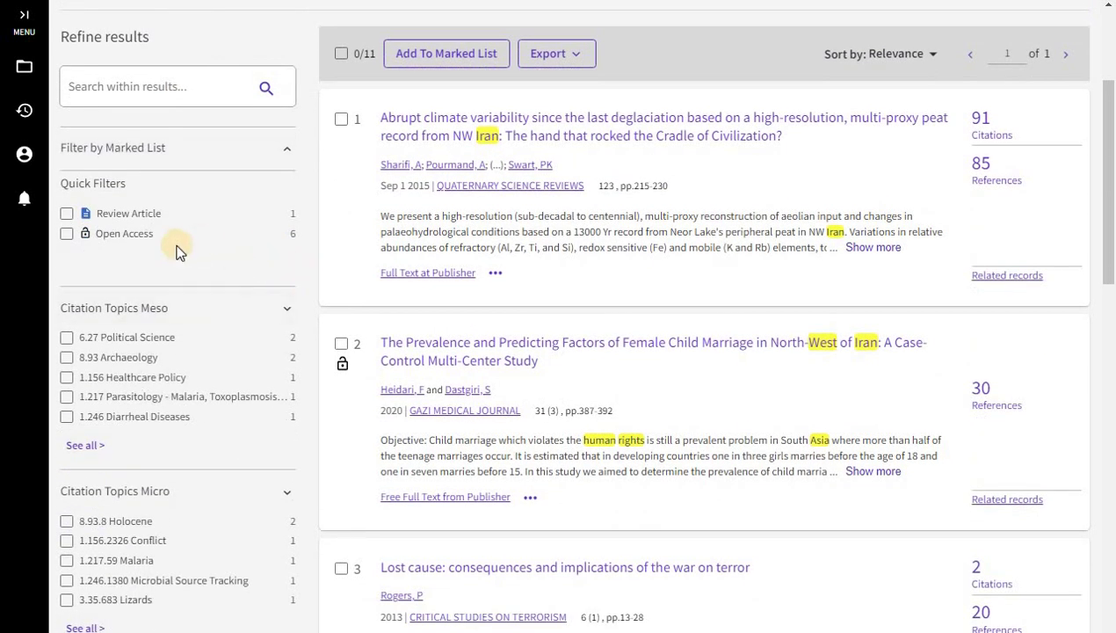
scroll(214, 242, down, 1)
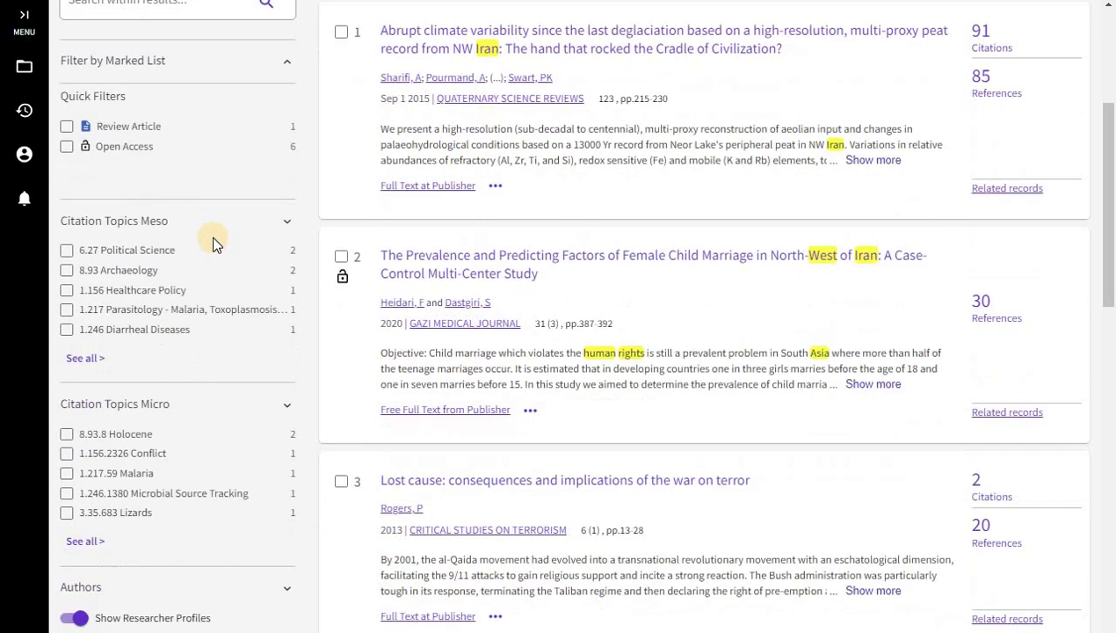
Refine the results to Open Access publications only.
scroll(185, 220, up, 1)
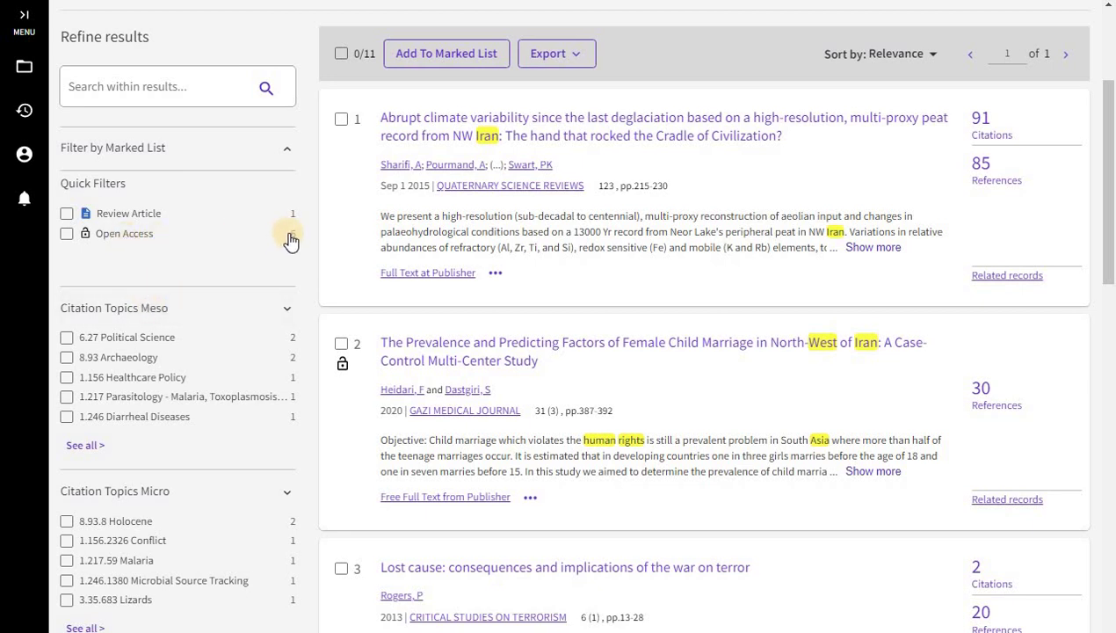
click(121, 237)
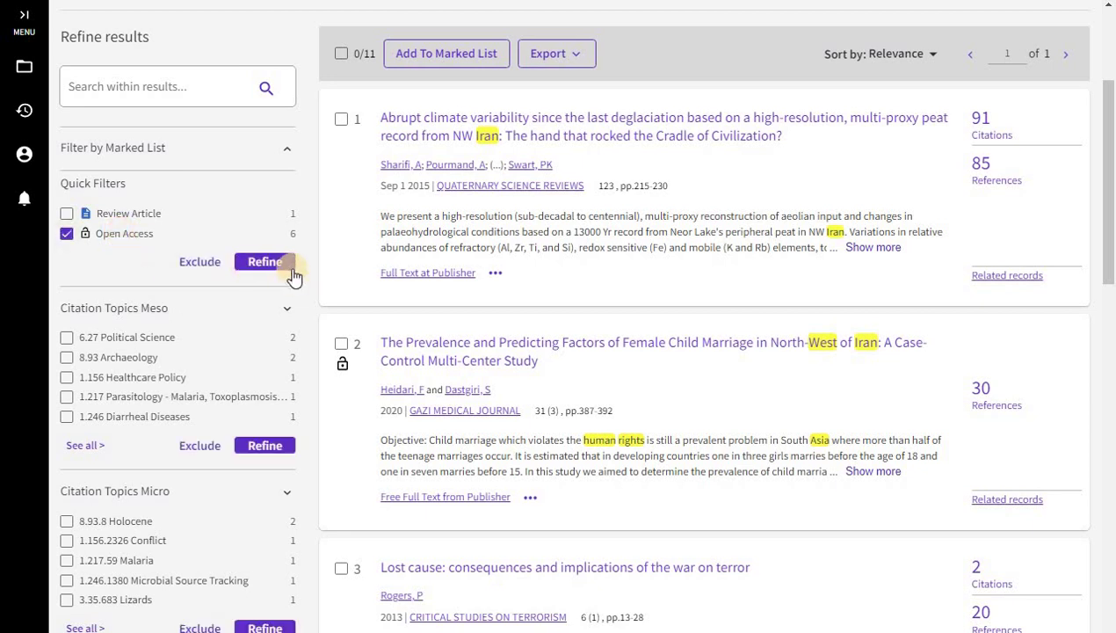
click(254, 264)
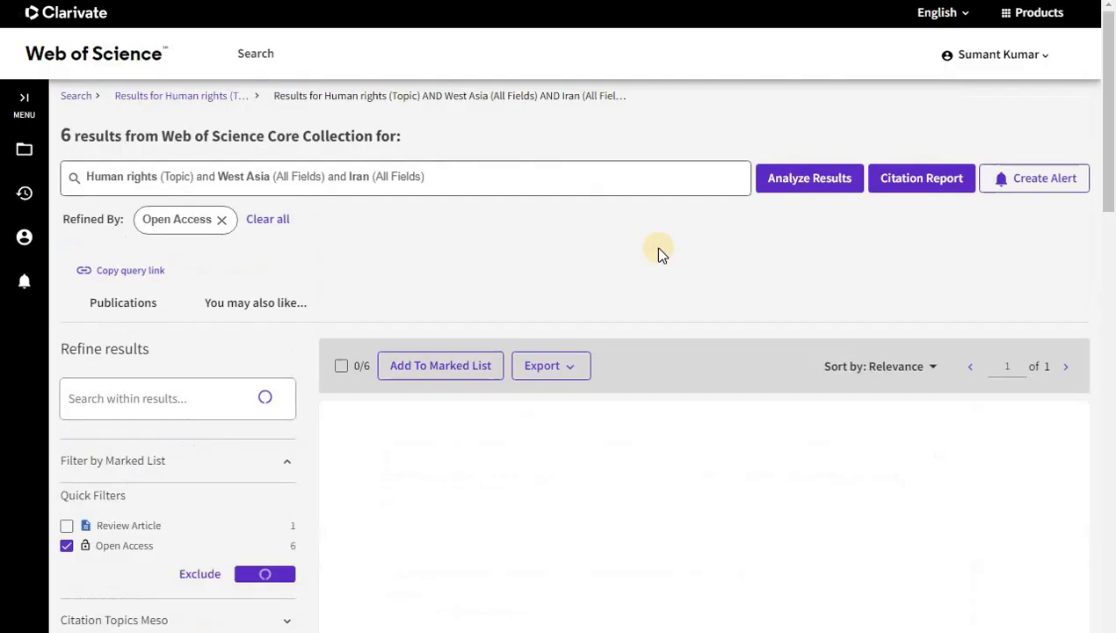
Open the first result's record, the female child marriage study, and open the PDF of its free full text on the publisher's site.
scroll(552, 429, down, 2)
scroll(498, 384, down, 1)
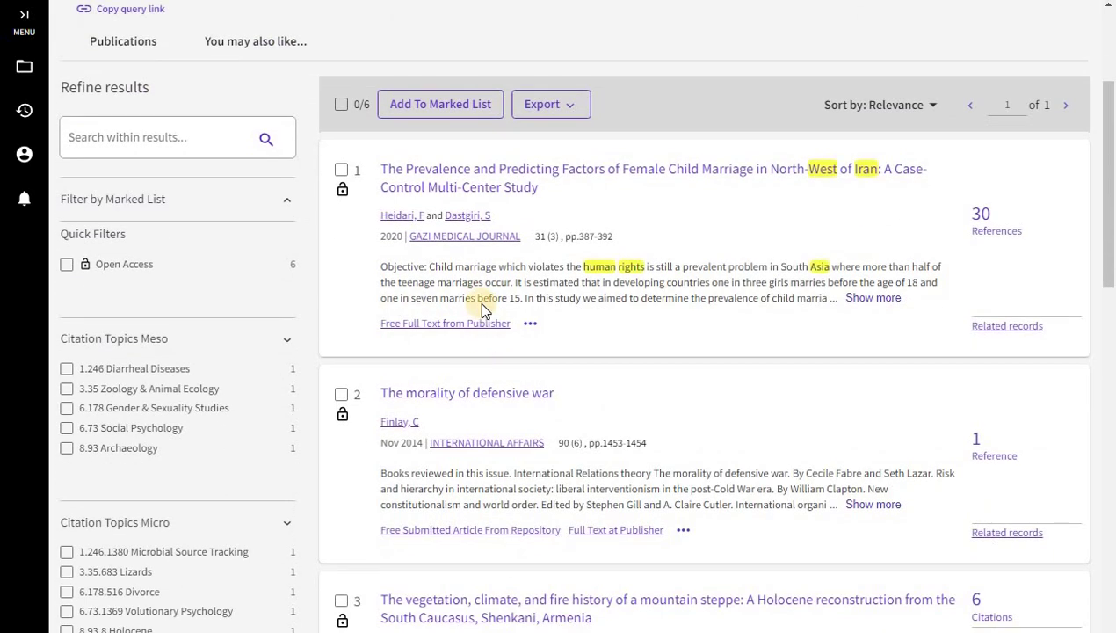
right_click(454, 169)
click(516, 179)
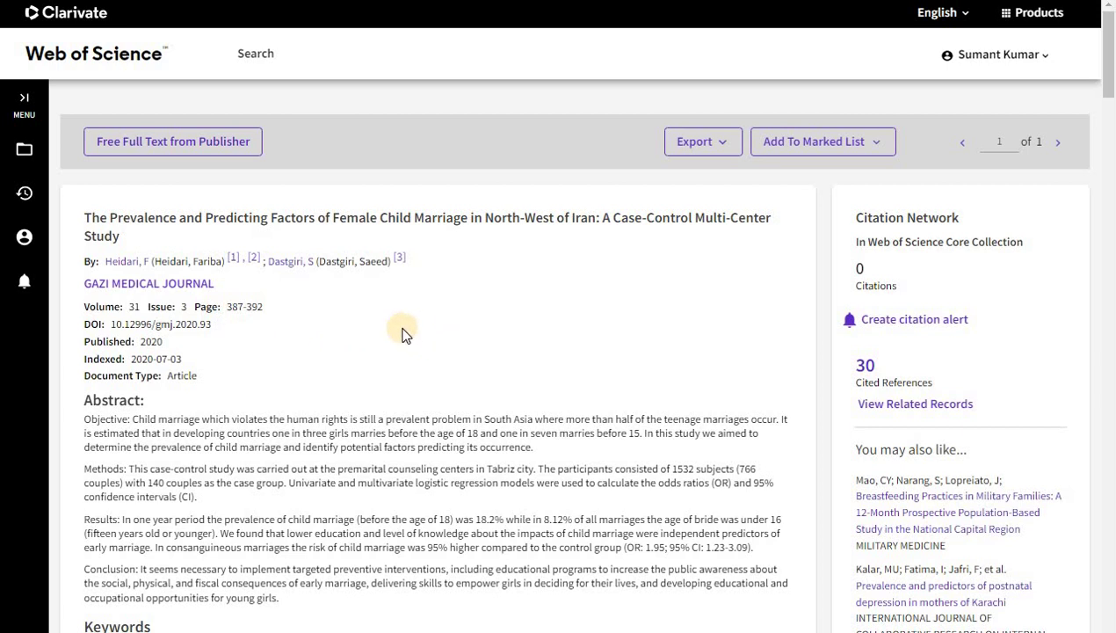
click(207, 143)
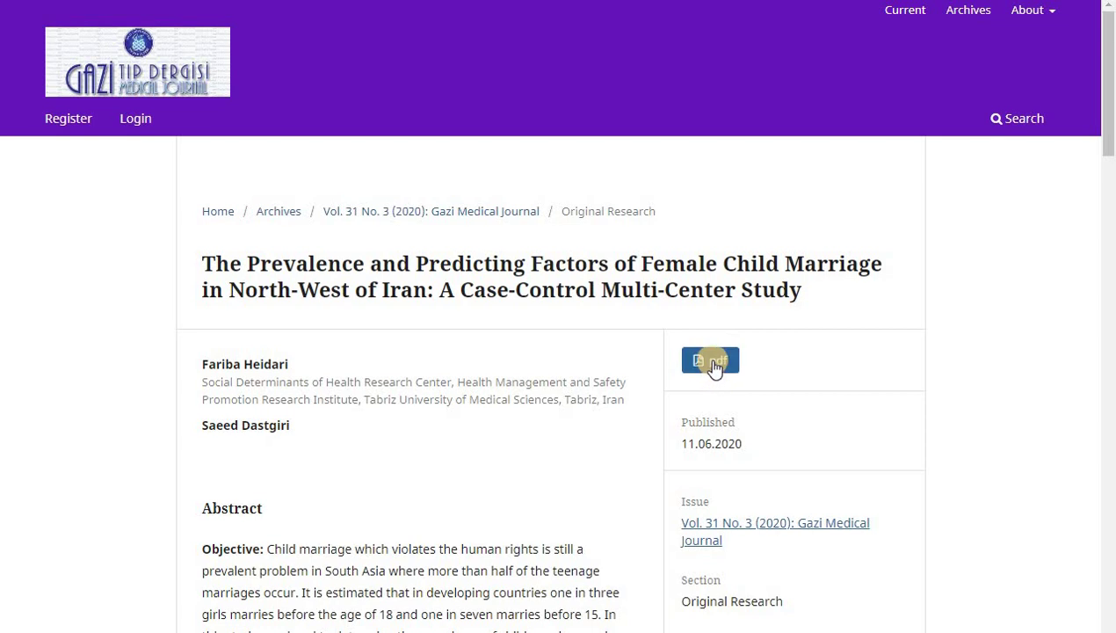
click(711, 364)
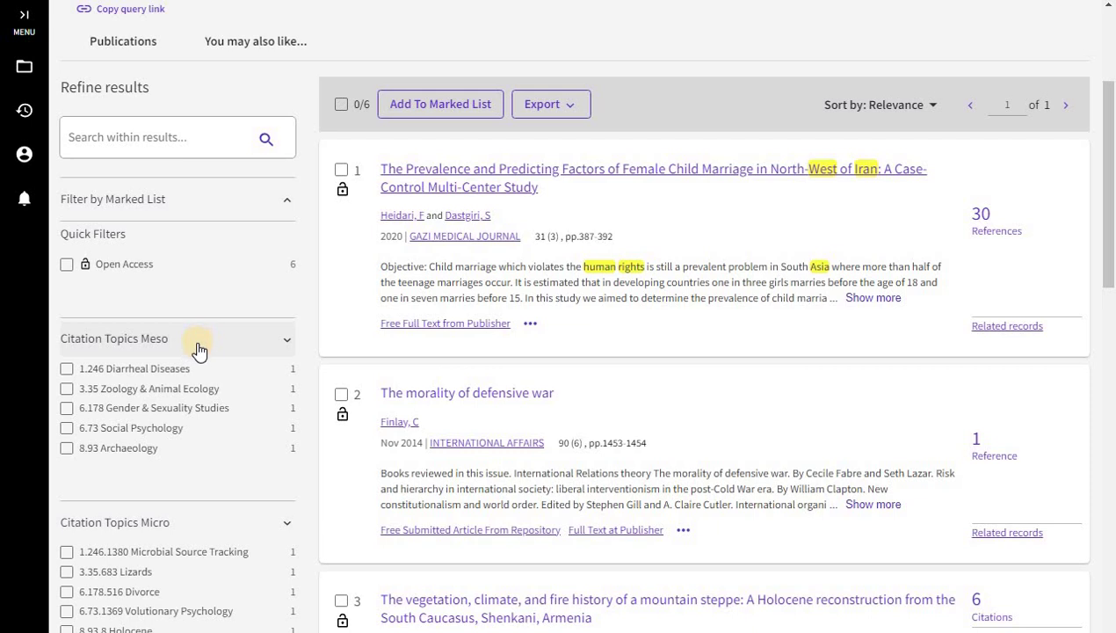
Refine the open-access results to those published by Elsevier, using the publisher filter.
scroll(197, 349, down, 1)
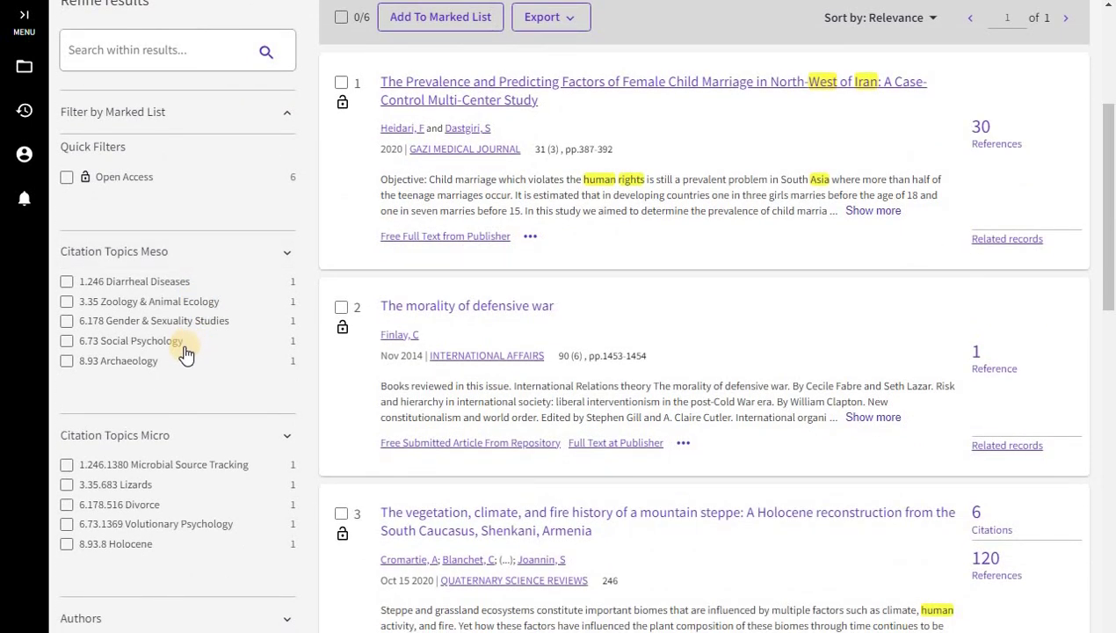
scroll(186, 358, up, 1)
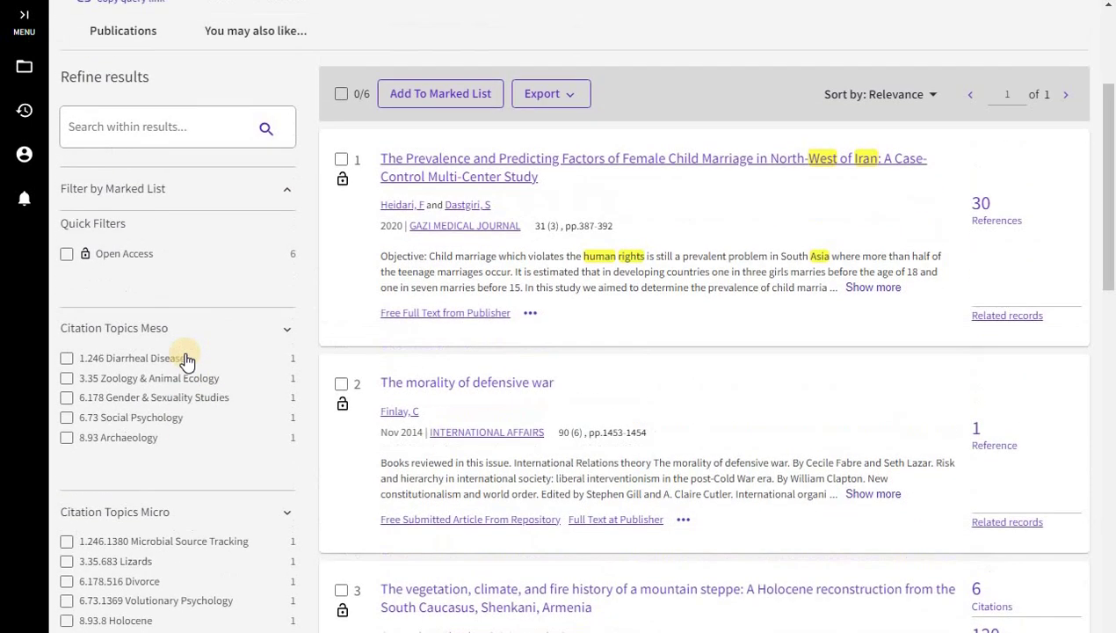
scroll(187, 363, up, 1)
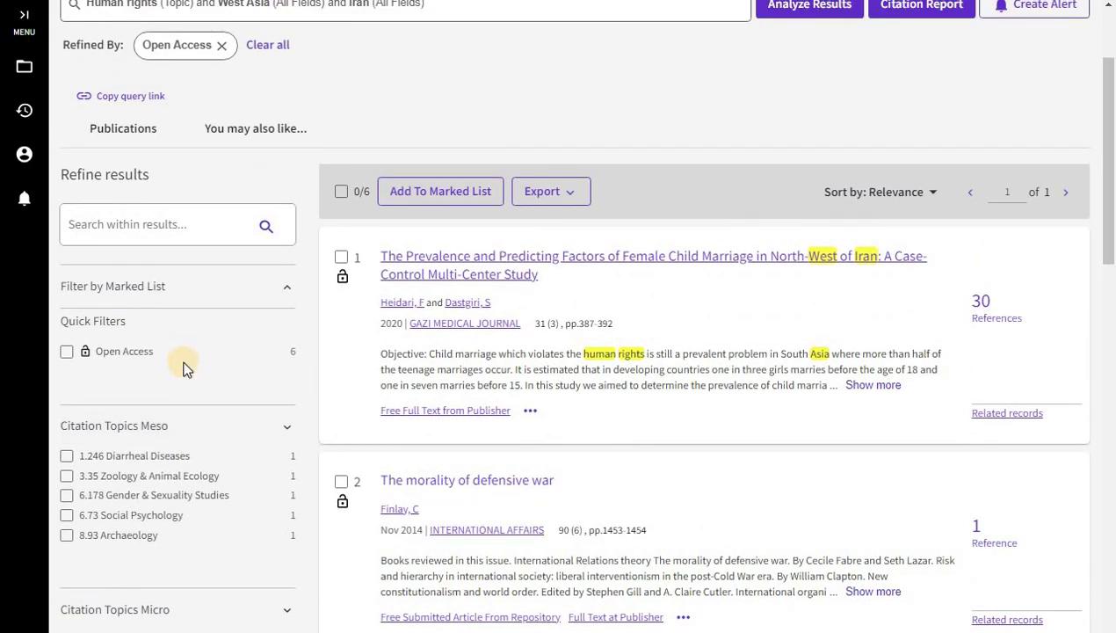
scroll(185, 369, down, 1)
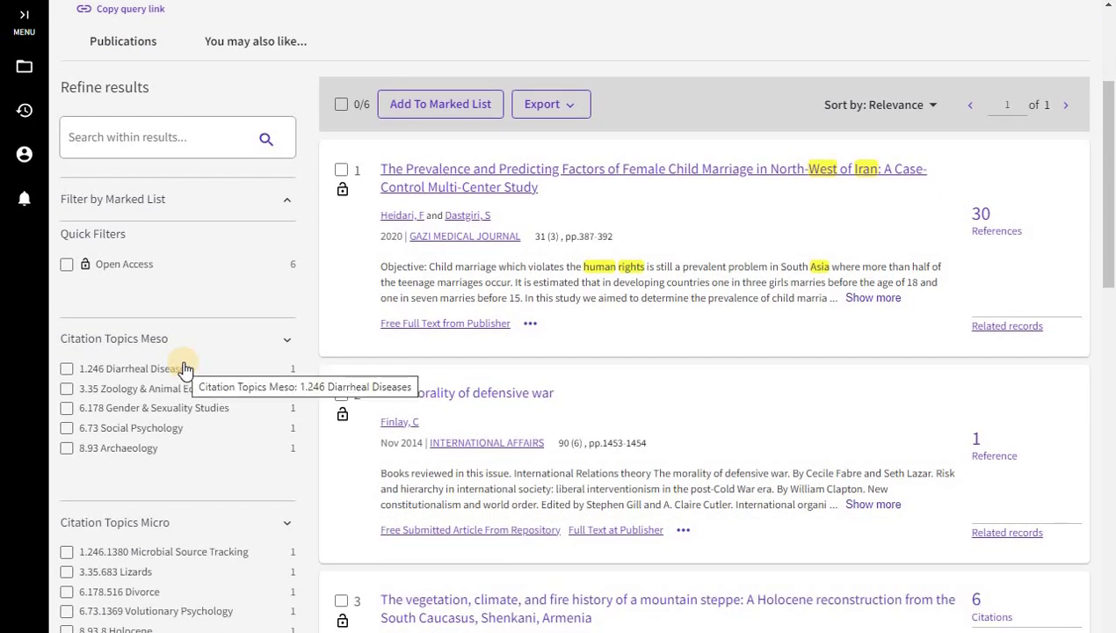
scroll(185, 369, down, 1)
scroll(187, 369, down, 5)
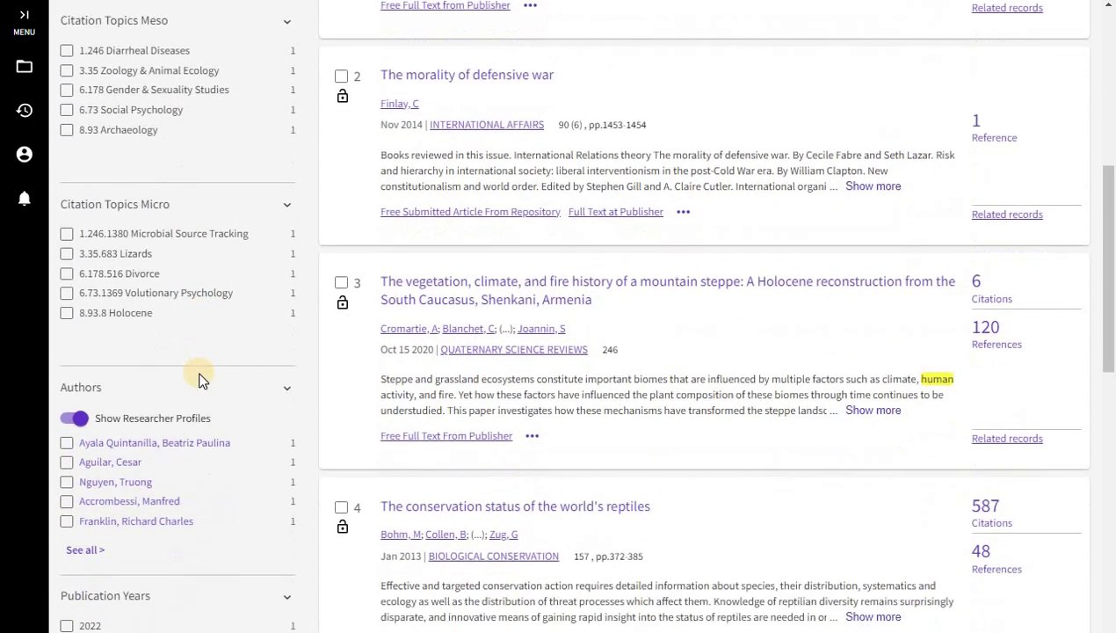
scroll(200, 383, down, 5)
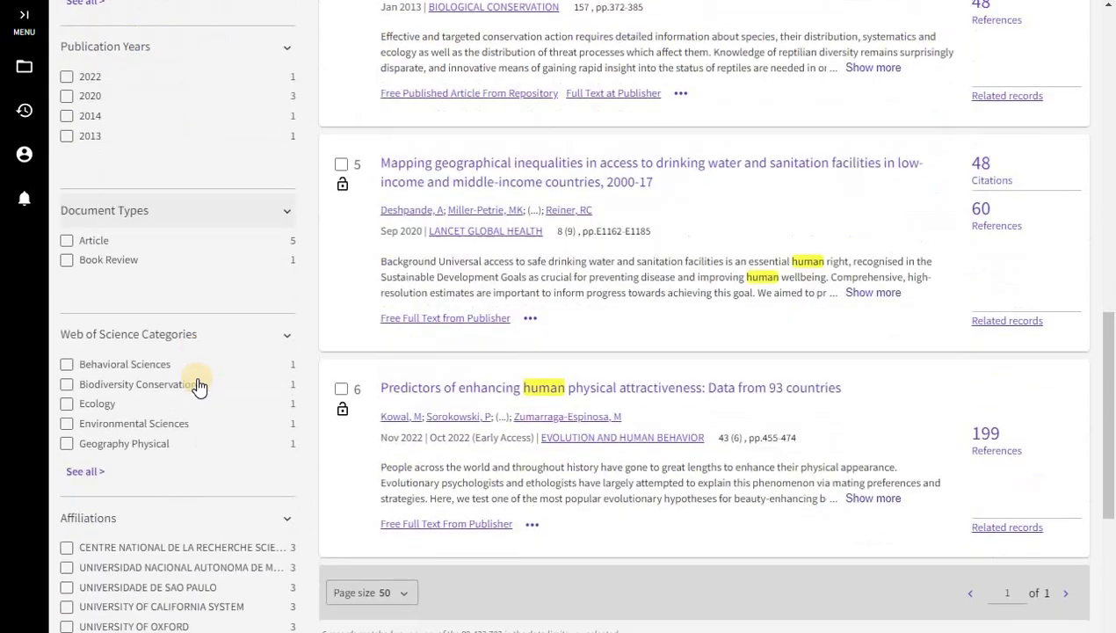
scroll(211, 378, down, 4)
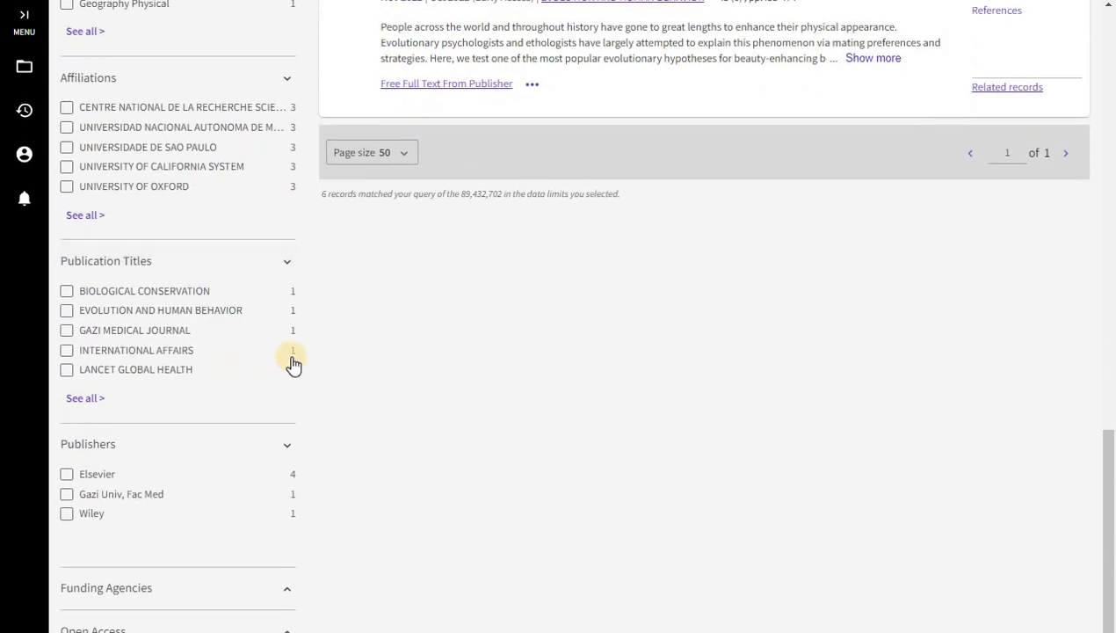
scroll(288, 366, down, 1)
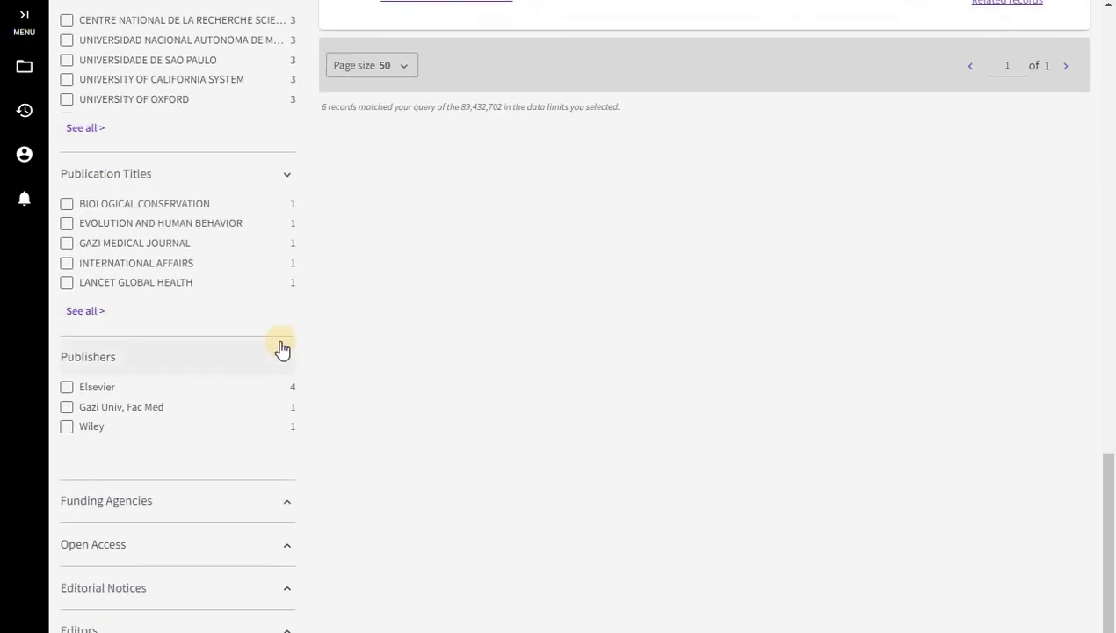
scroll(283, 329, down, 1)
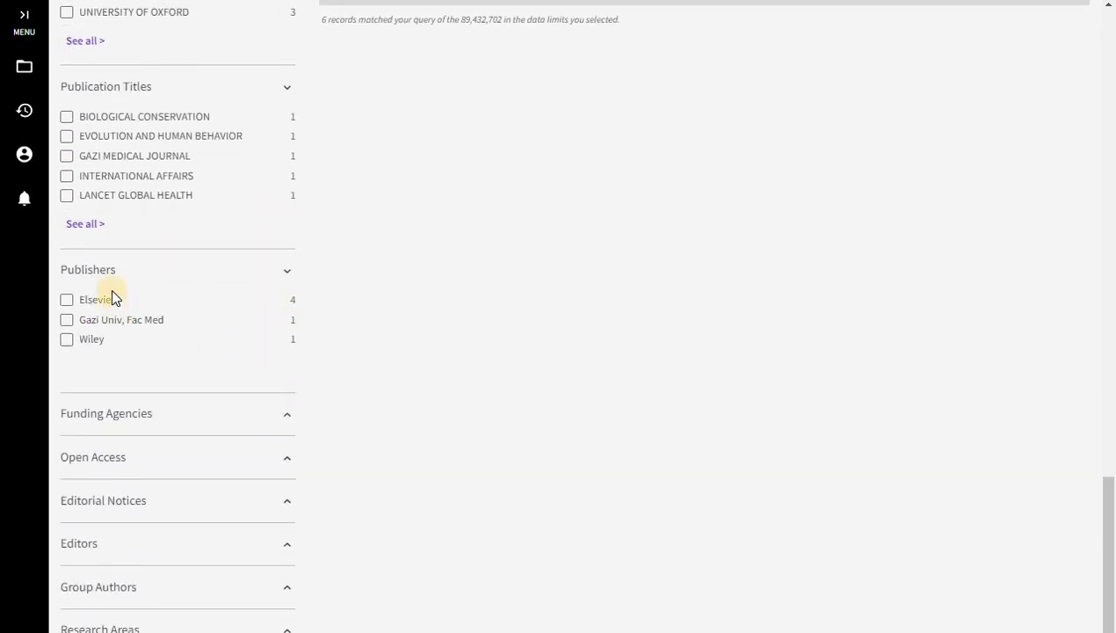
scroll(116, 278, down, 1)
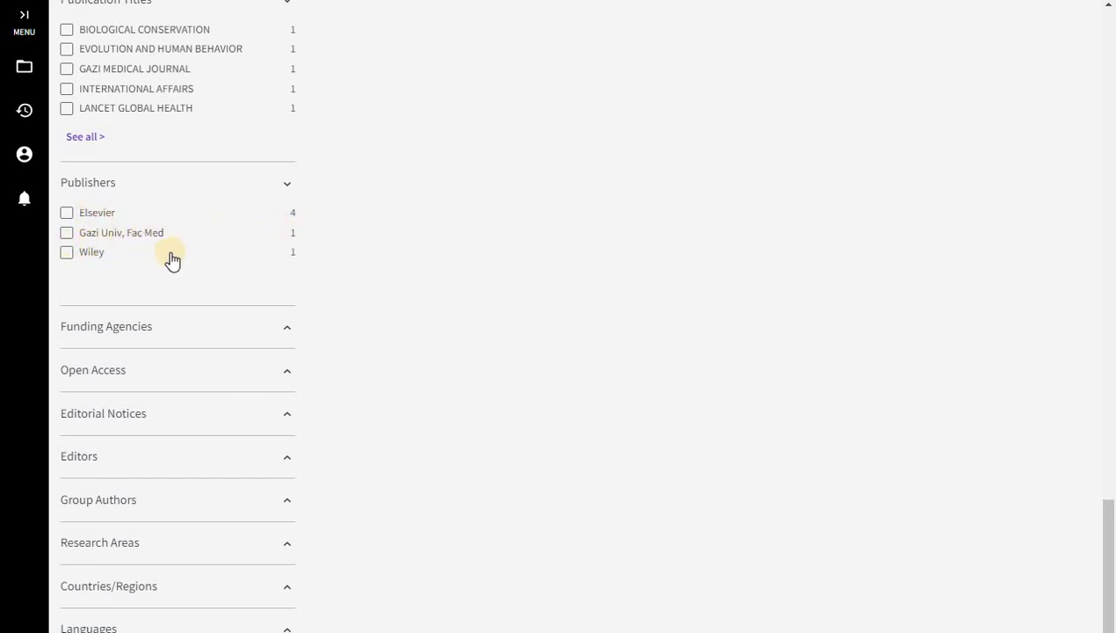
click(75, 218)
click(257, 297)
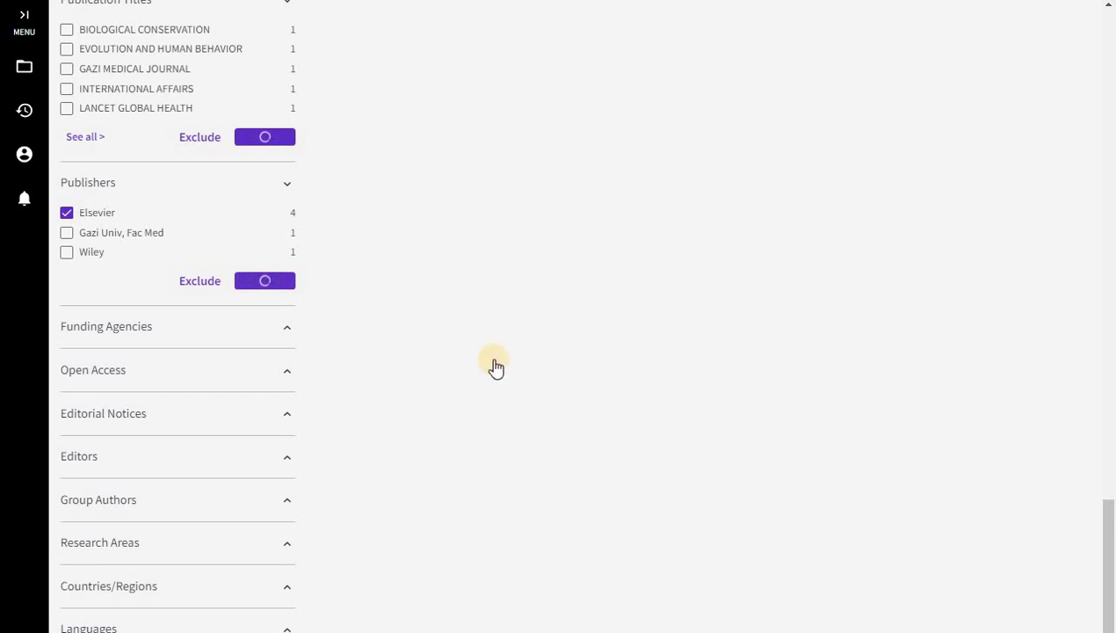
Examine the Elsevier results and the citation topic, author, publication year and document type filters.
scroll(461, 331, down, 3)
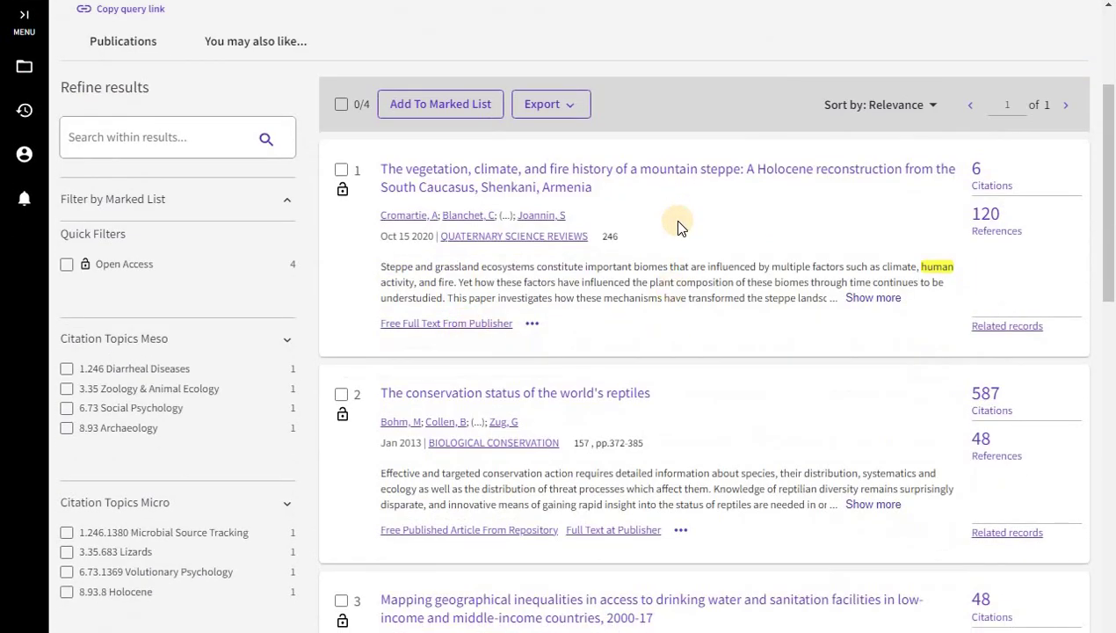
scroll(526, 287, down, 2)
scroll(448, 251, down, 5)
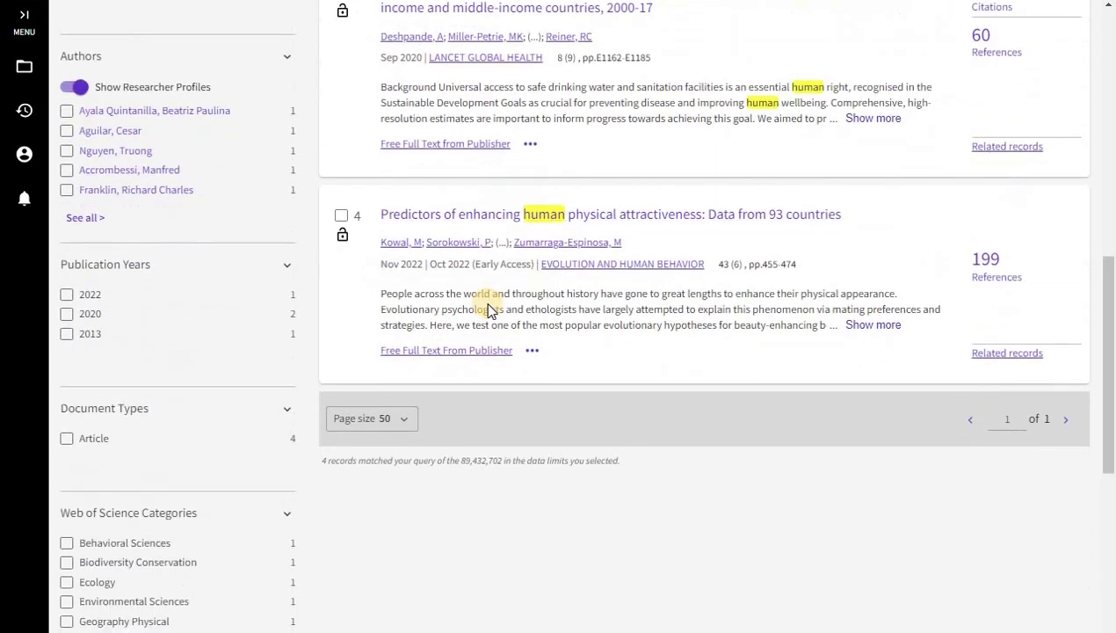
scroll(484, 294, up, 4)
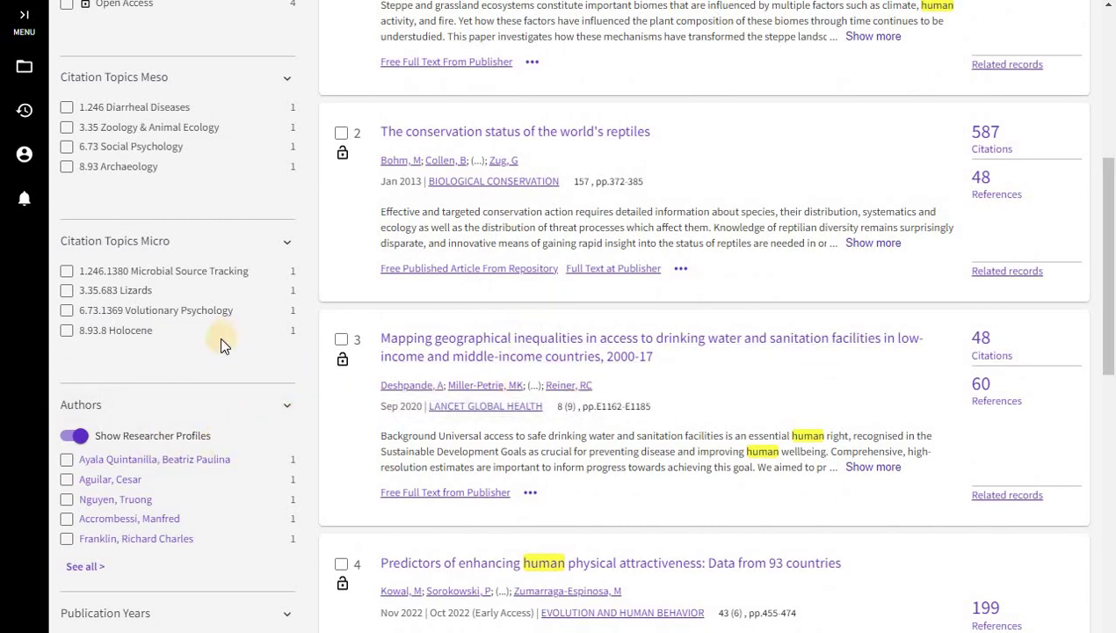
scroll(324, 367, up, 3)
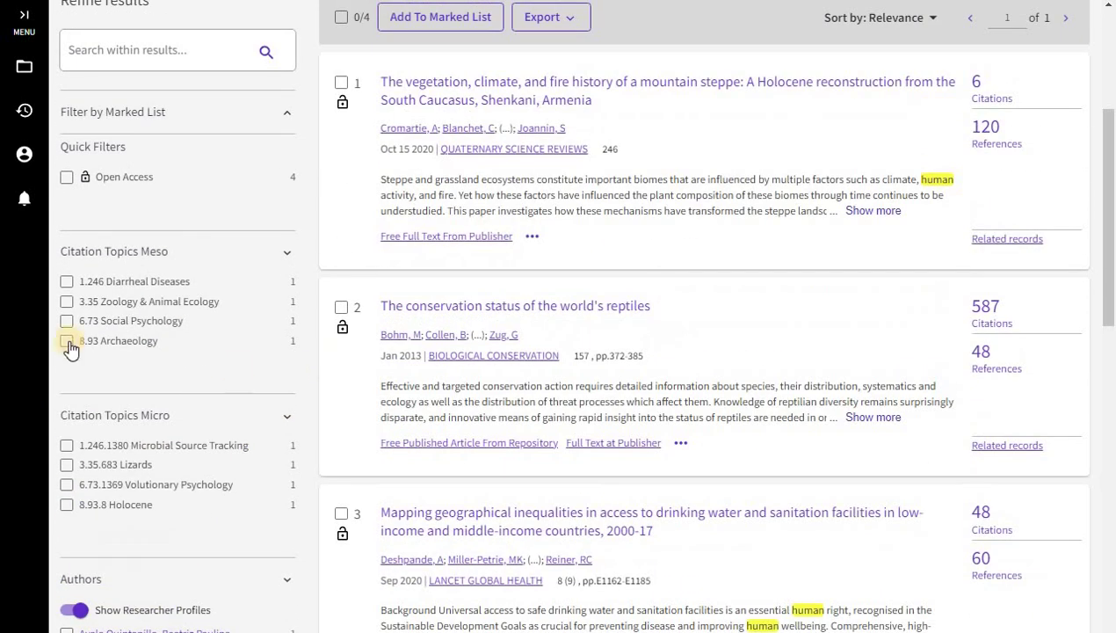
scroll(209, 321, down, 2)
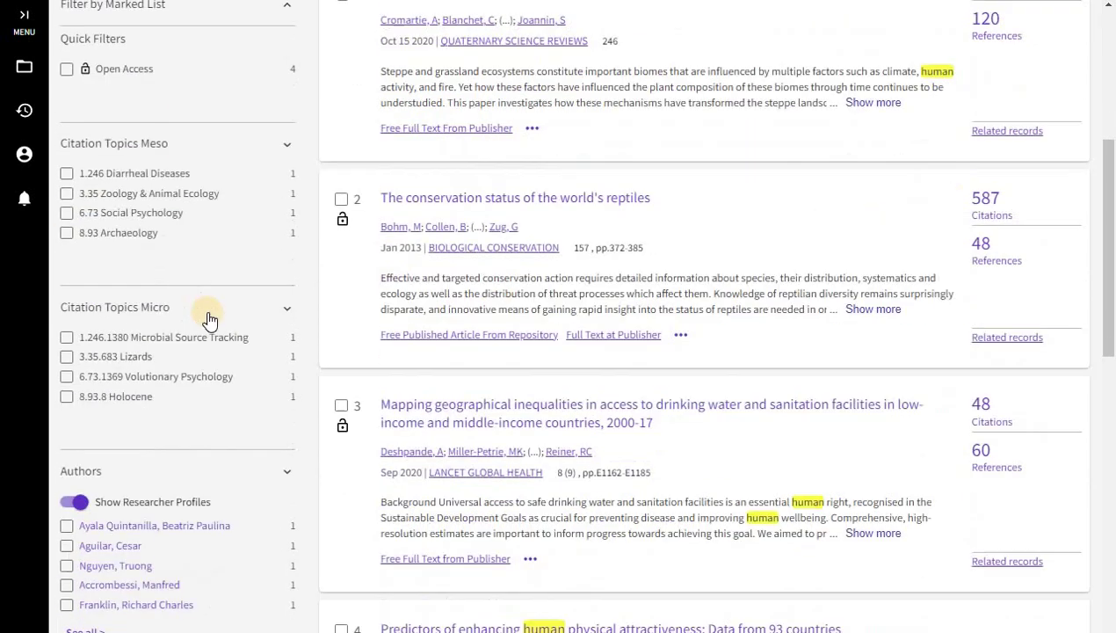
scroll(209, 320, down, 6)
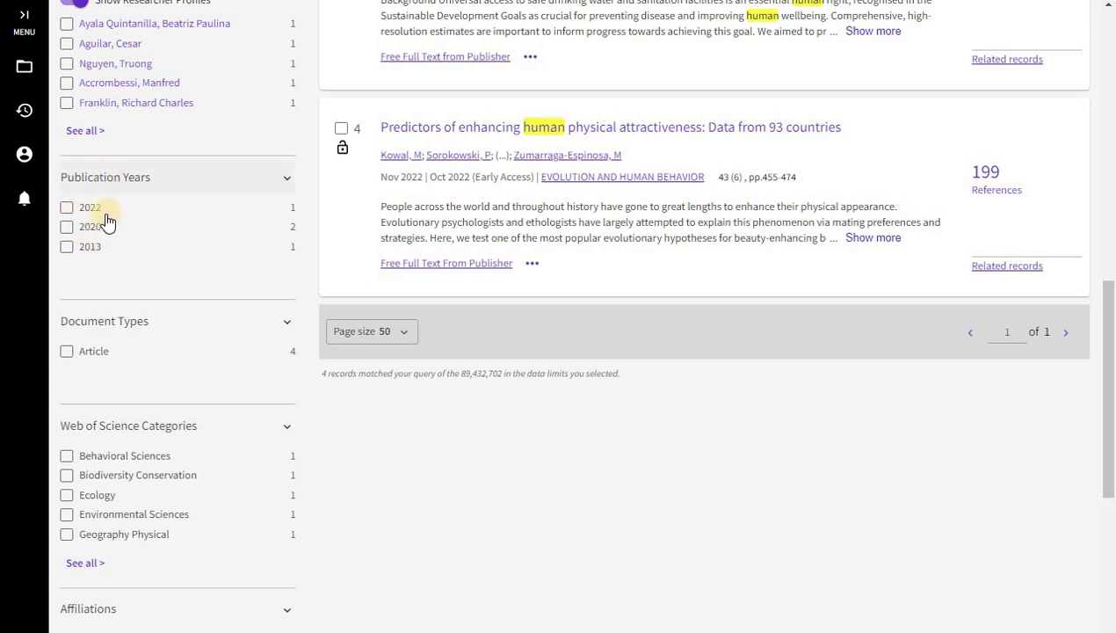
Return to the document search, clear "Iran" from the third row and run the search for Human rights and West Asia.
scroll(301, 268, up, 6)
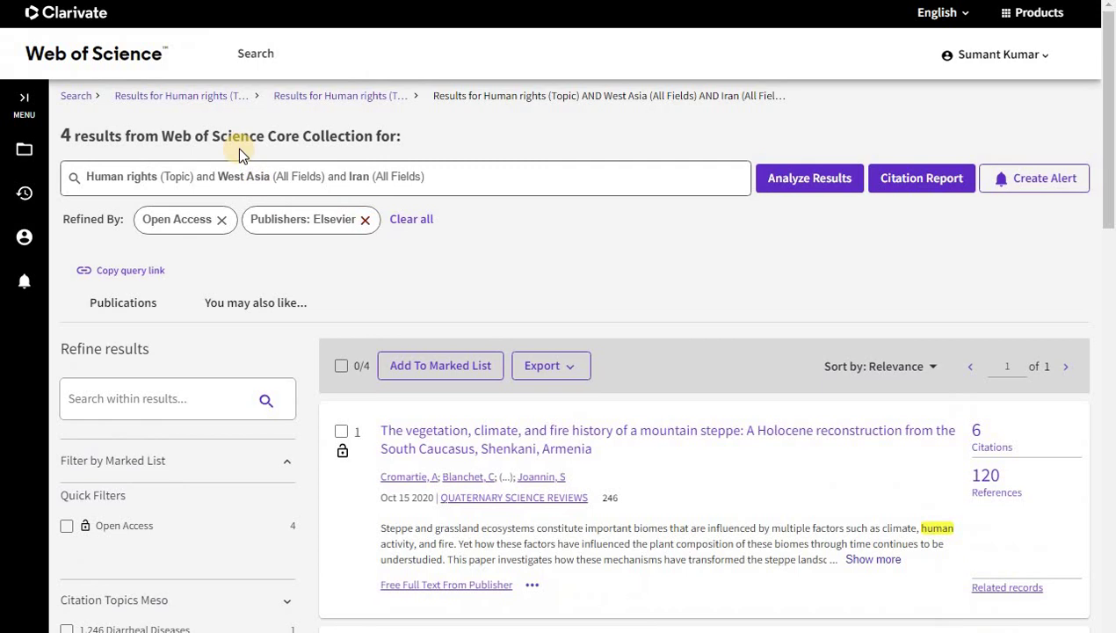
click(265, 60)
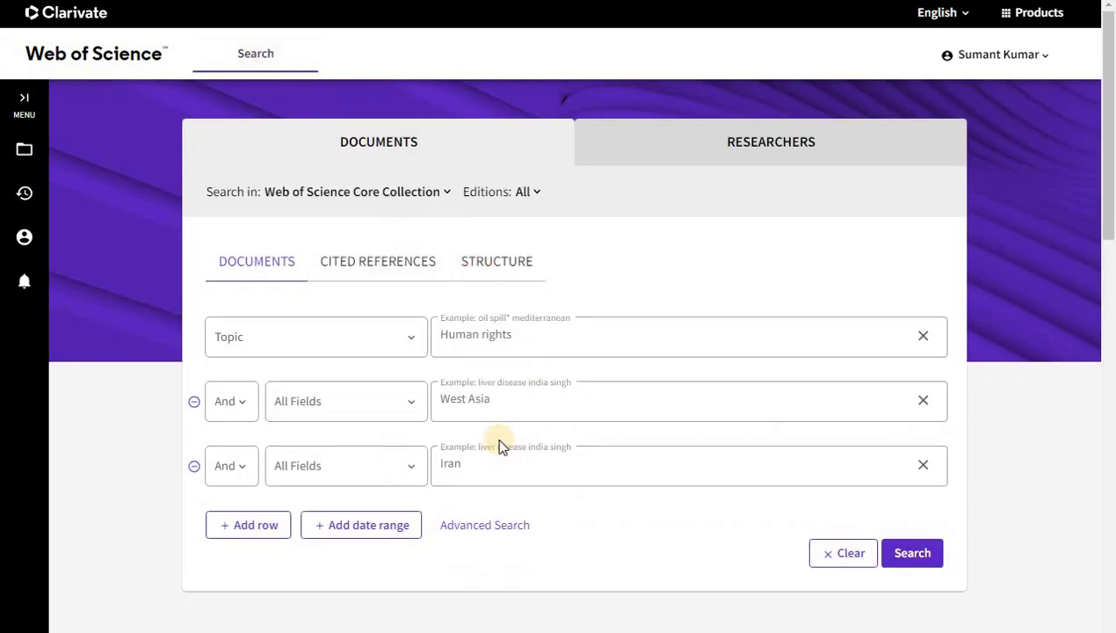
click(923, 465)
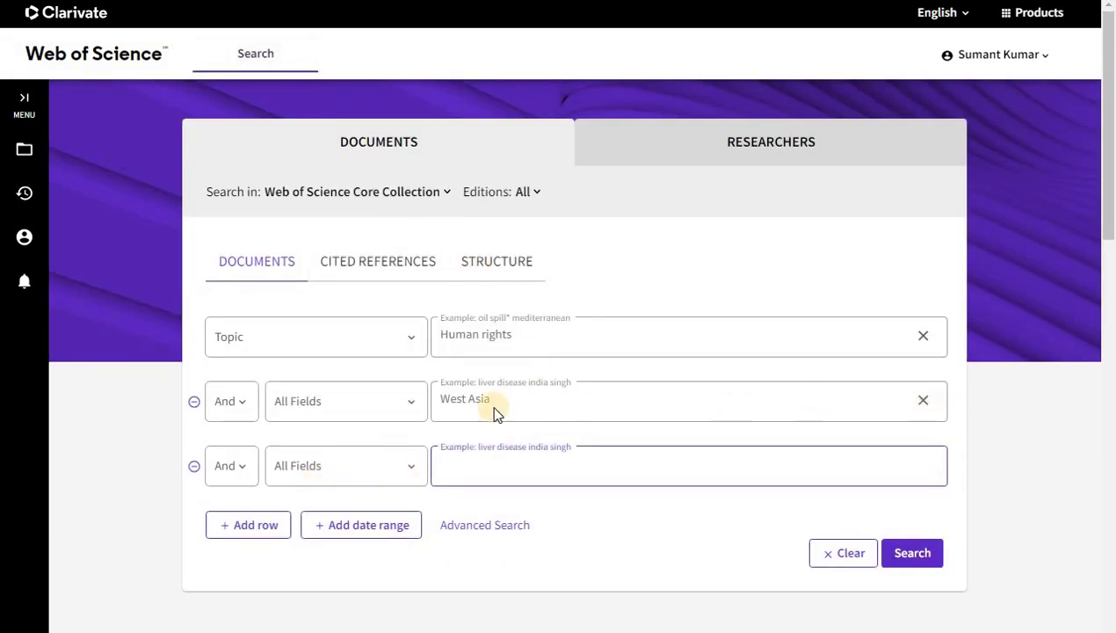
click(908, 555)
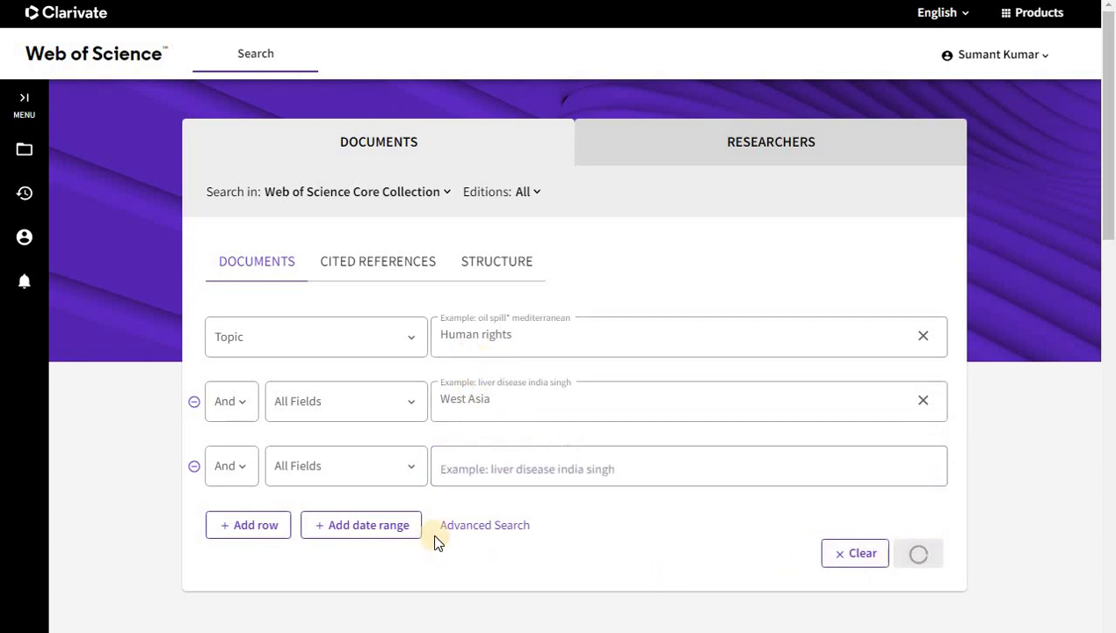
Select the Open Access filter, the meso topic 6.27 Political Science and the micro topic 6.27.50 International Relations.
scroll(123, 318, down, 2)
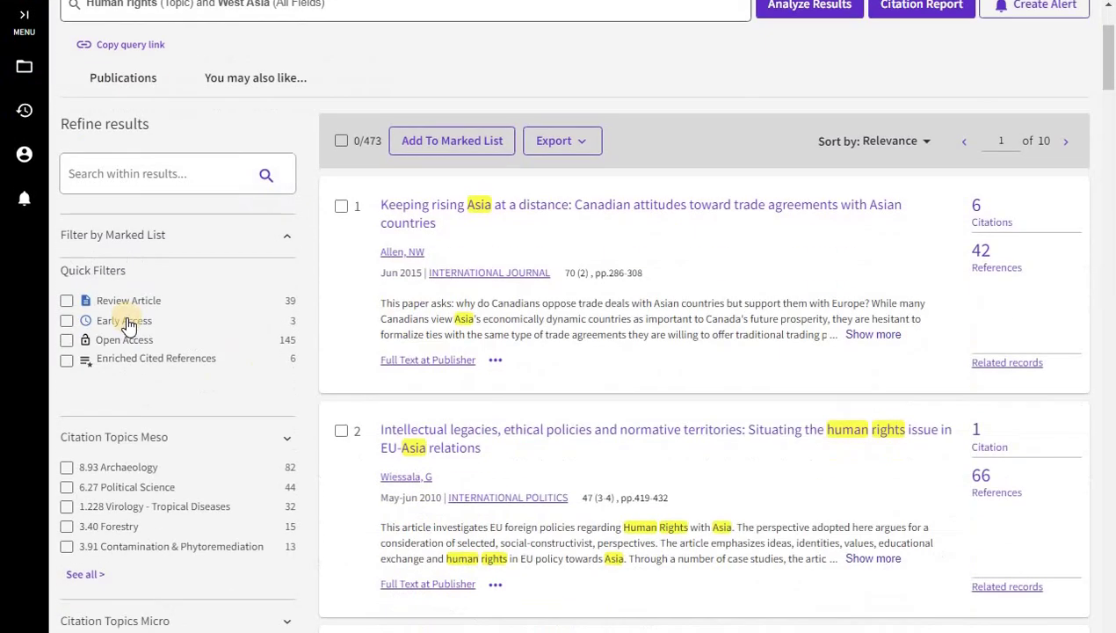
scroll(131, 263, down, 2)
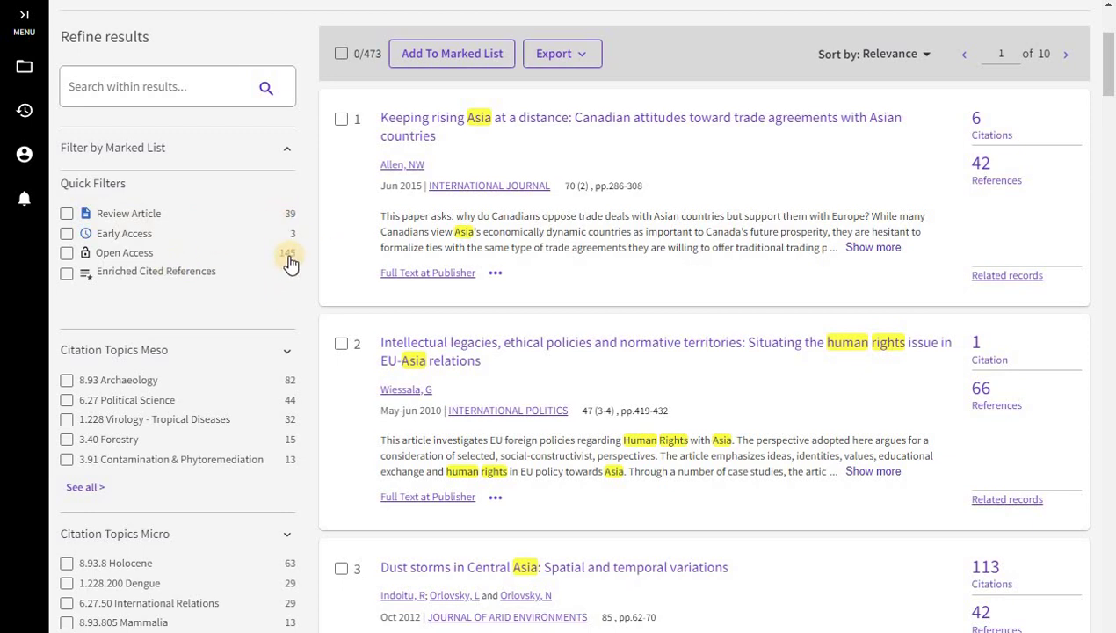
scroll(268, 297, down, 1)
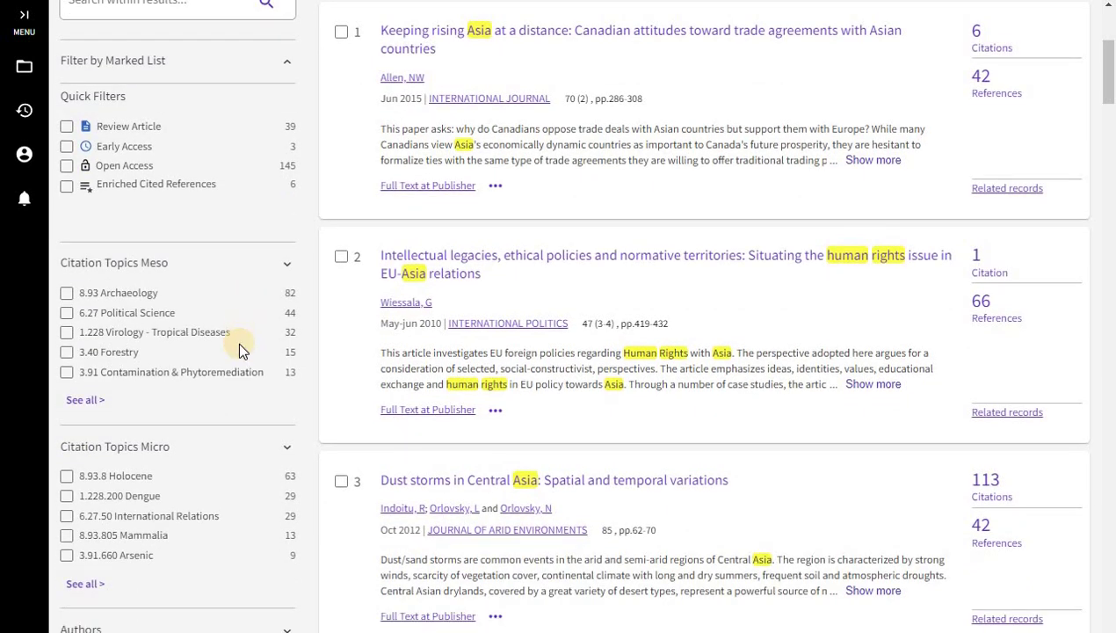
scroll(121, 211, down, 1)
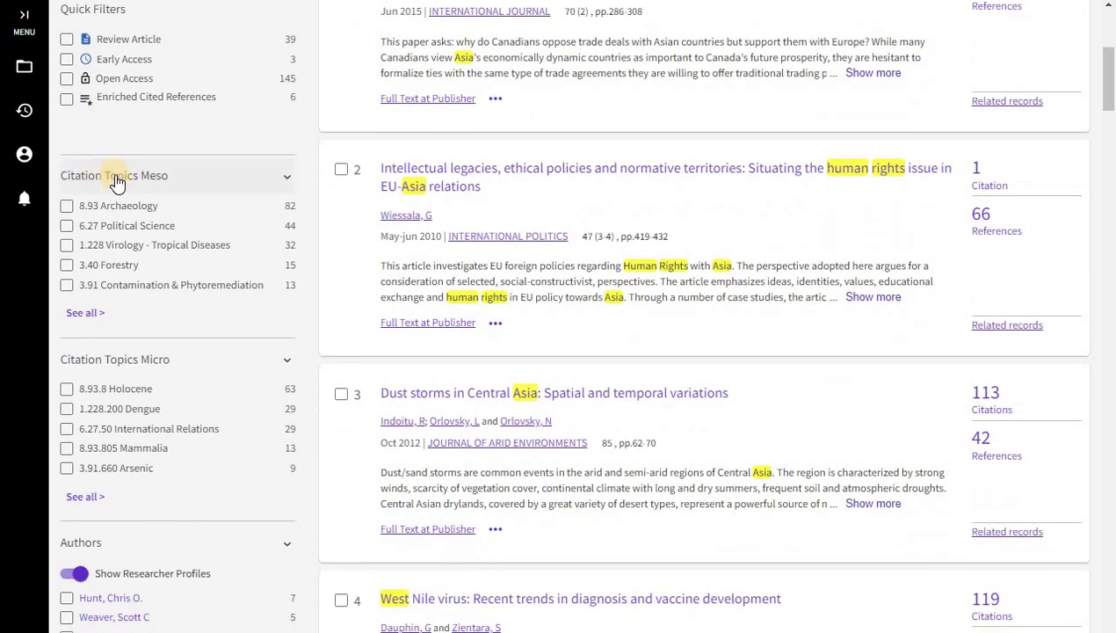
click(68, 226)
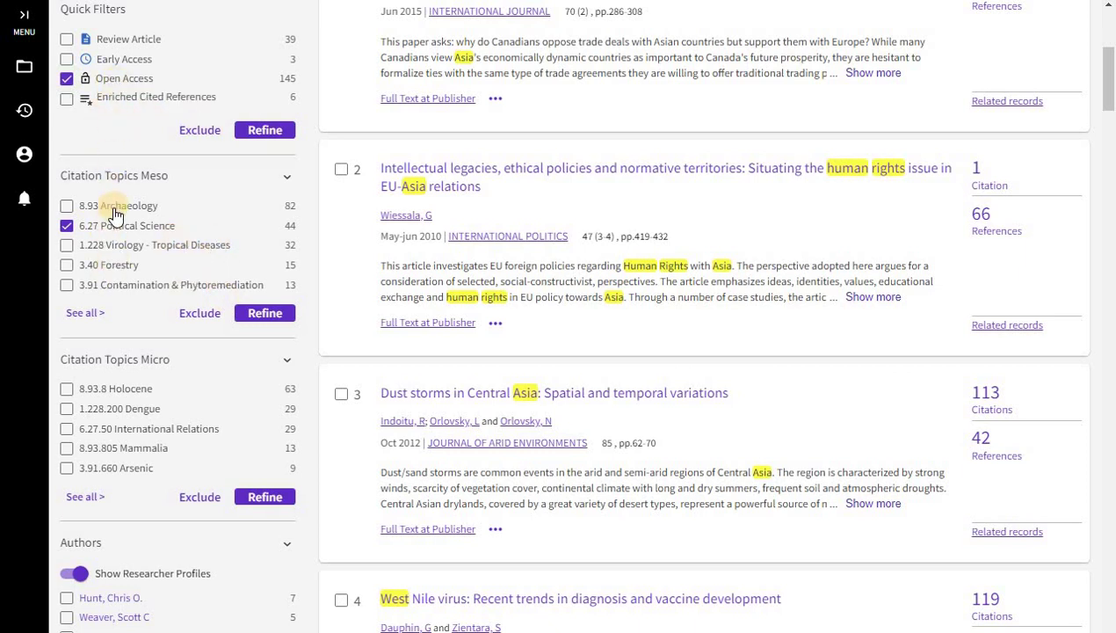
scroll(130, 314, down, 1)
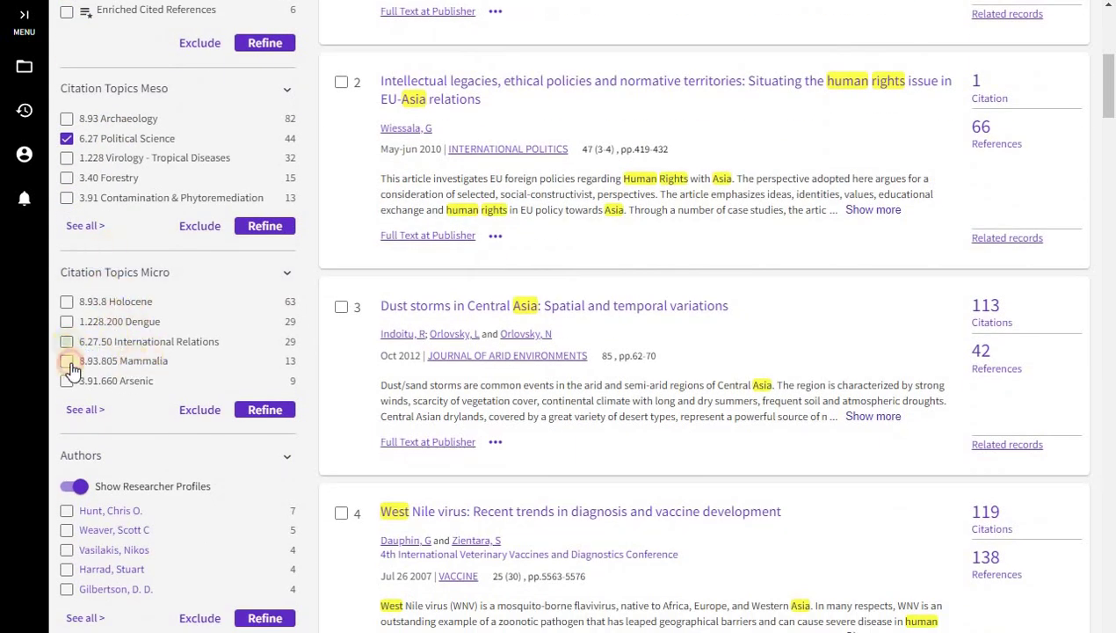
scroll(146, 387, down, 2)
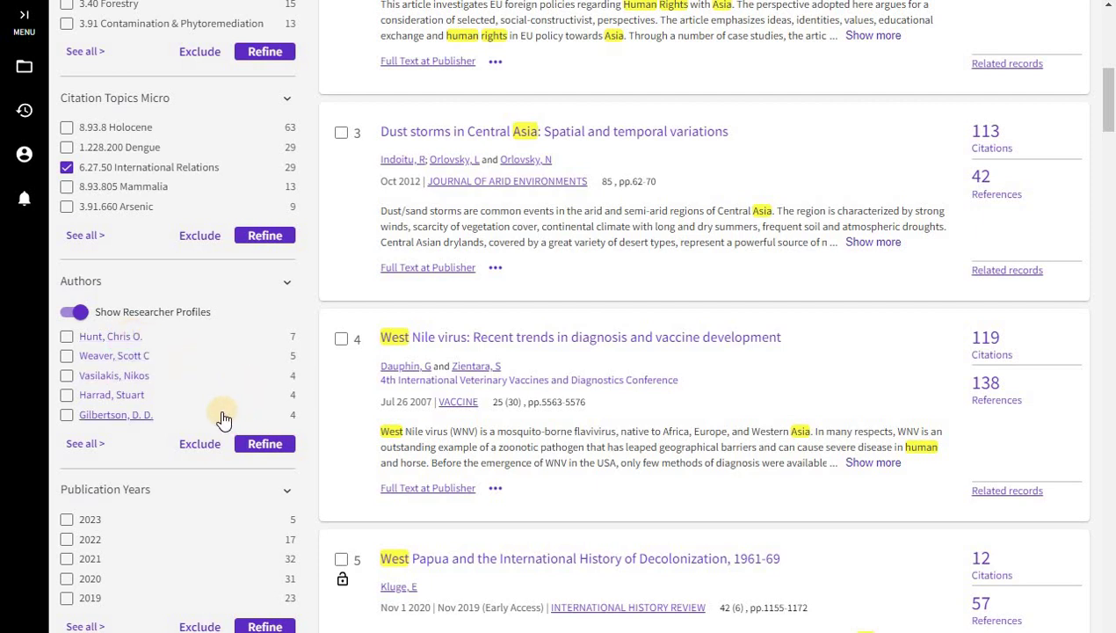
right_click(104, 341)
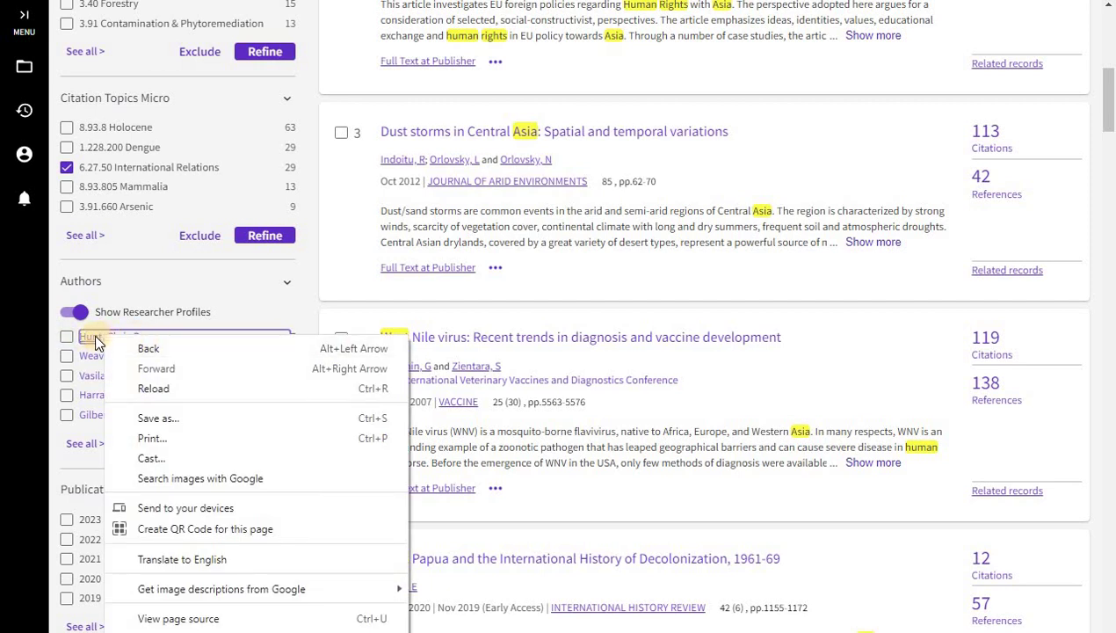
click(241, 290)
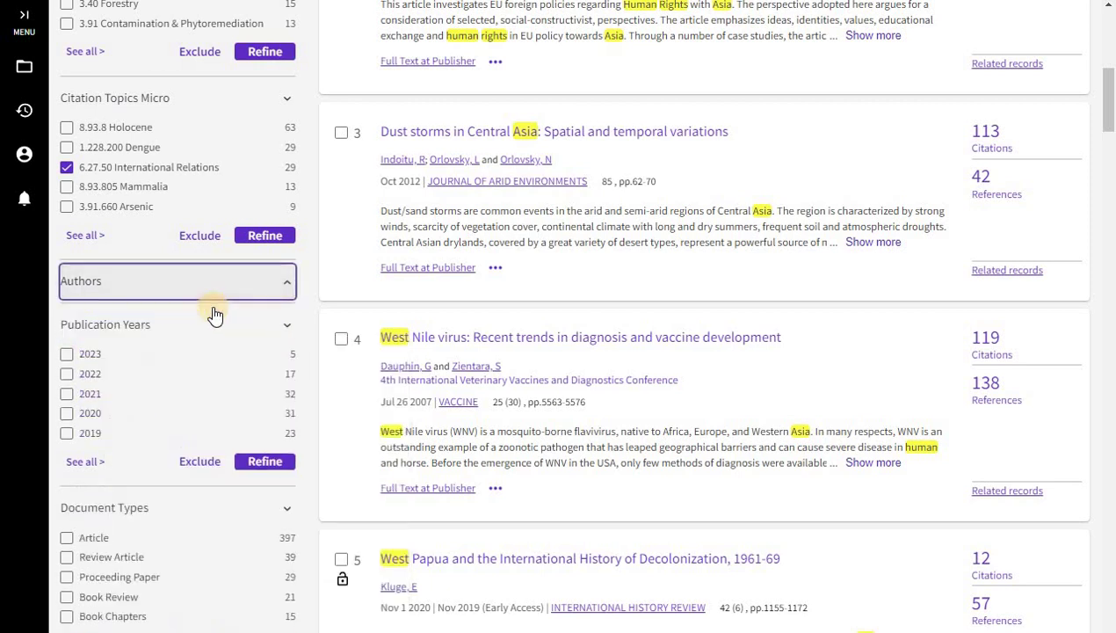
scroll(155, 420, down, 2)
scroll(174, 387, down, 1)
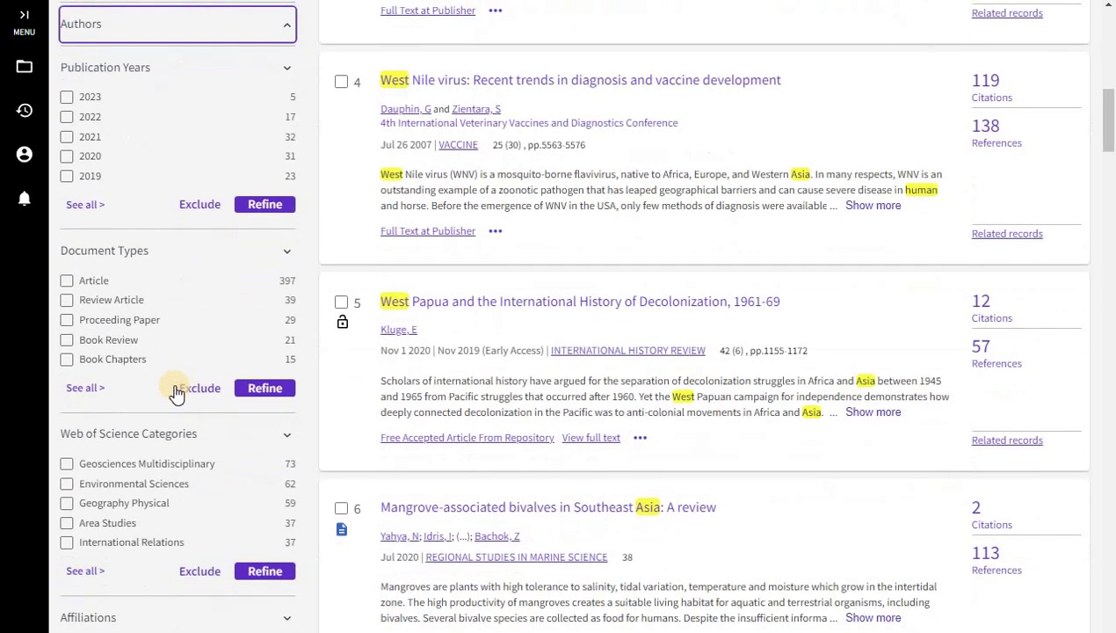
scroll(171, 381, up, 3)
click(167, 283)
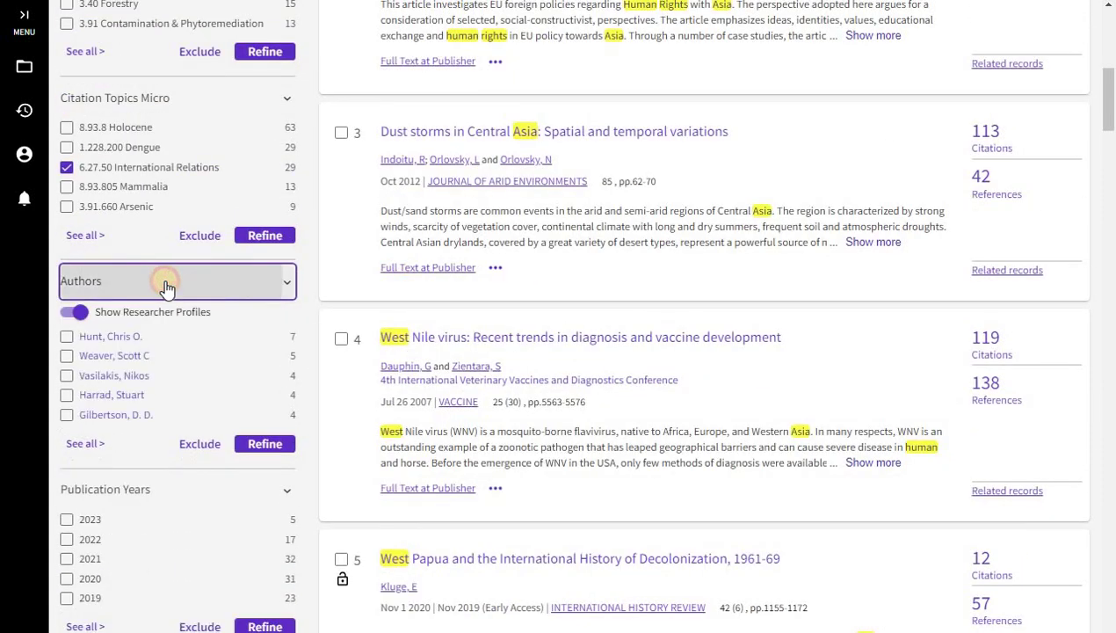
right_click(97, 338)
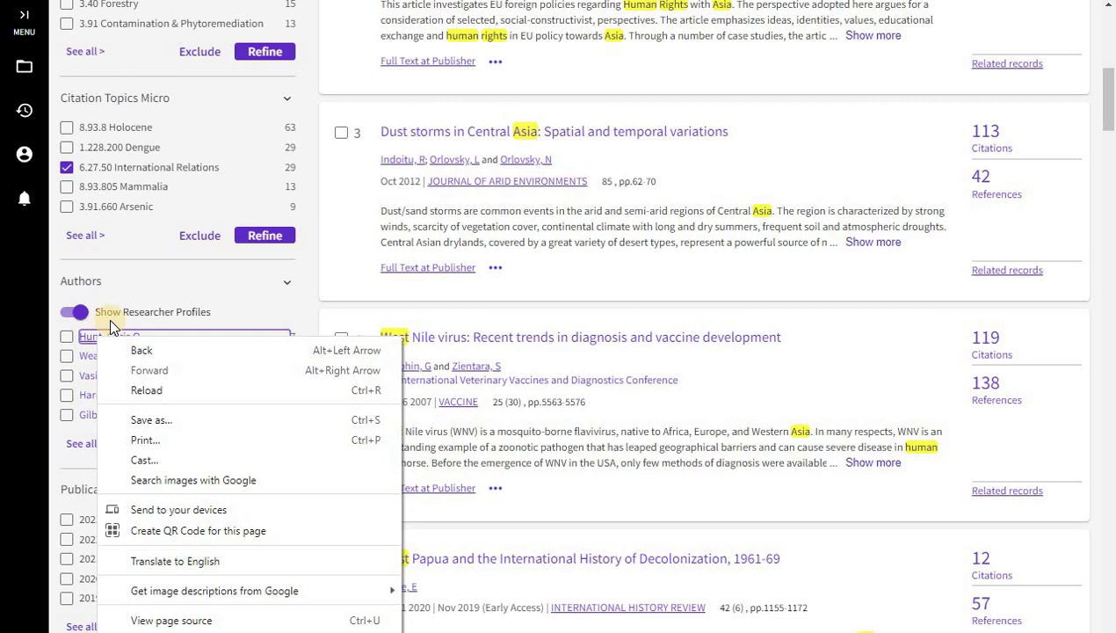
click(215, 281)
click(154, 283)
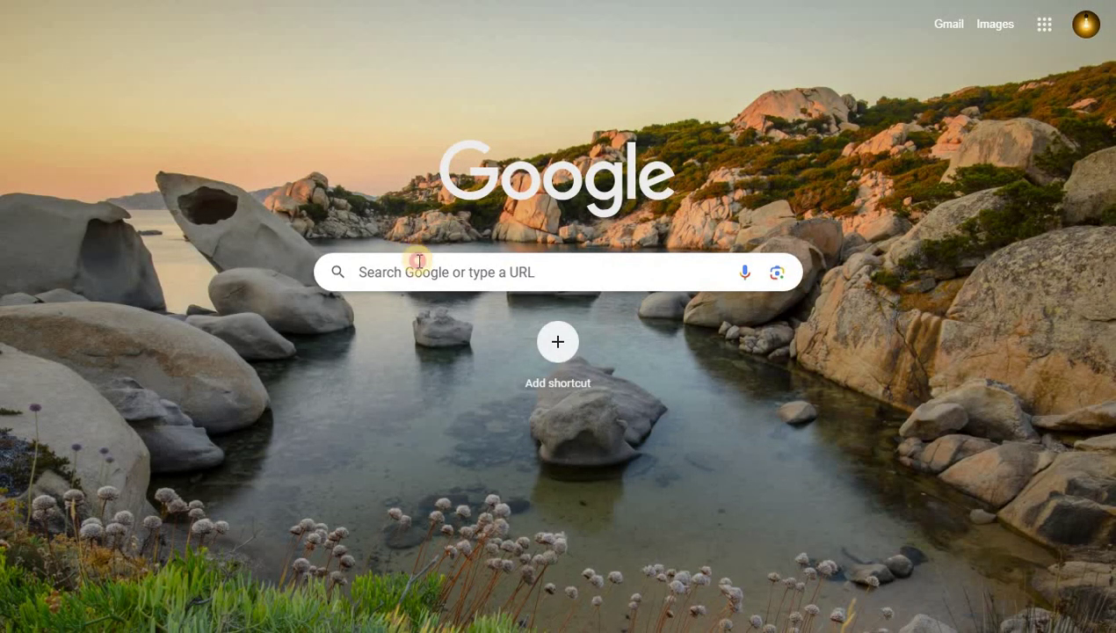
Switch to Google, enter "google scholar" as the search query and close the Journeys results.
click(415, 263)
text(g)
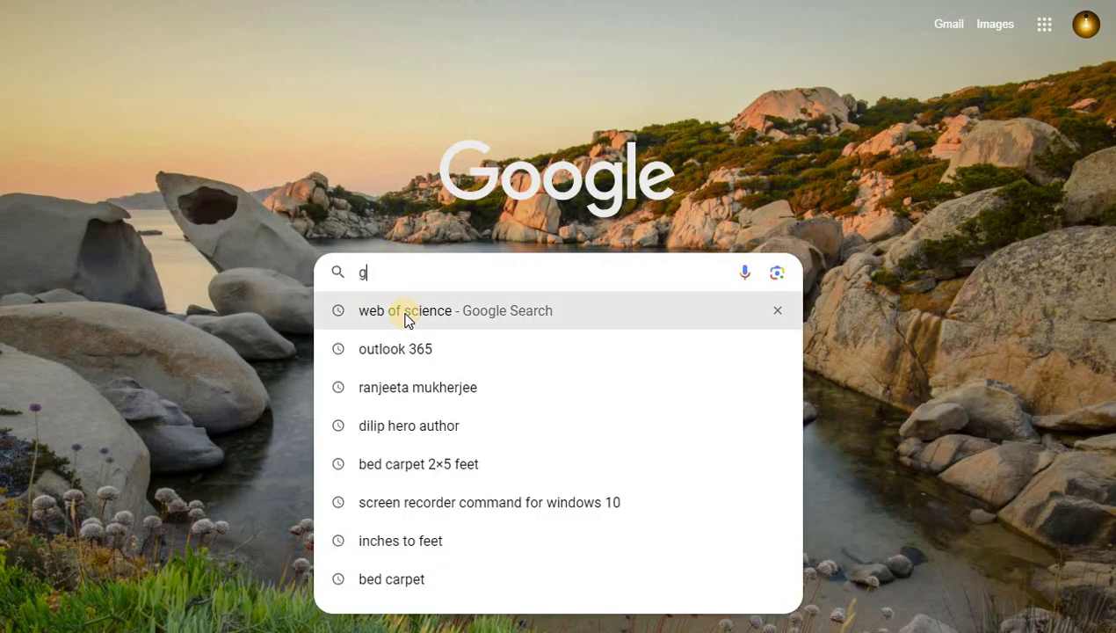
text(oogle schj)
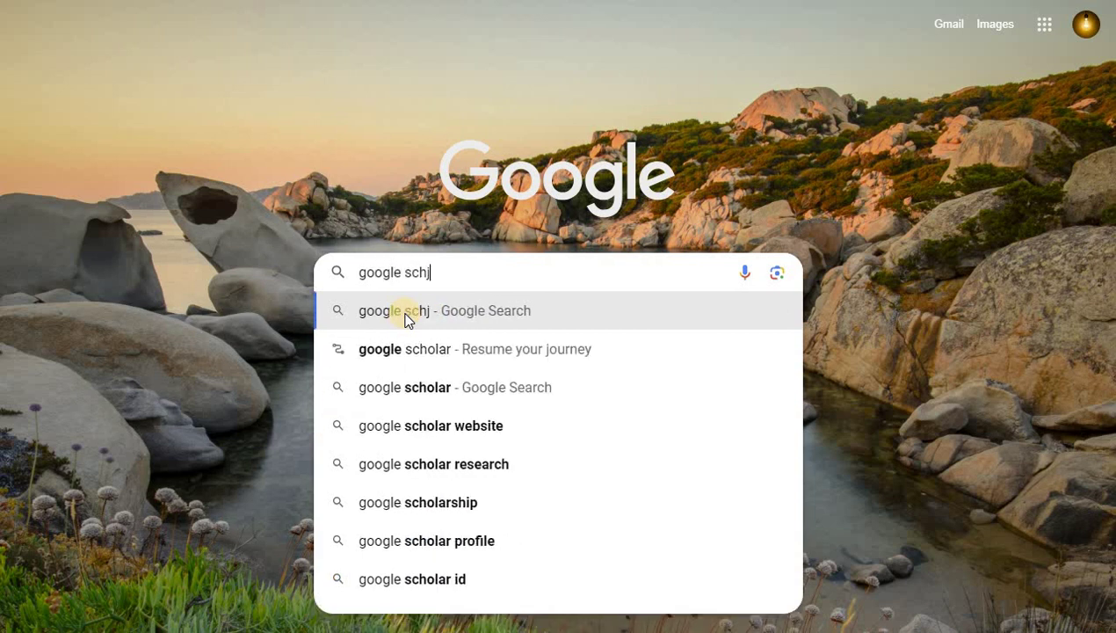
key(BackSpace)
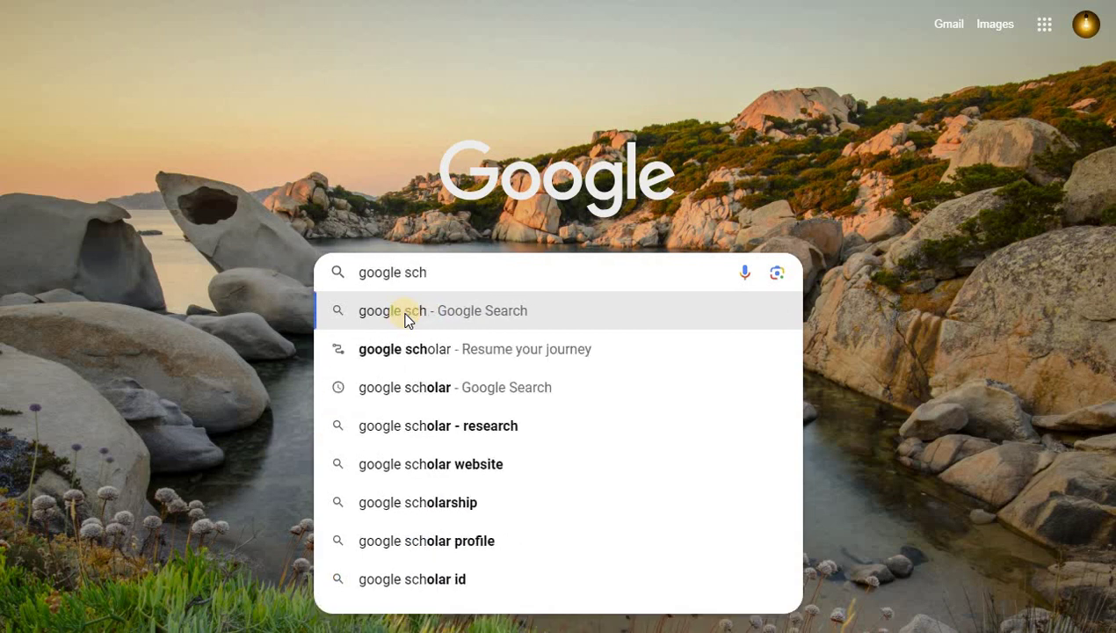
click(501, 343)
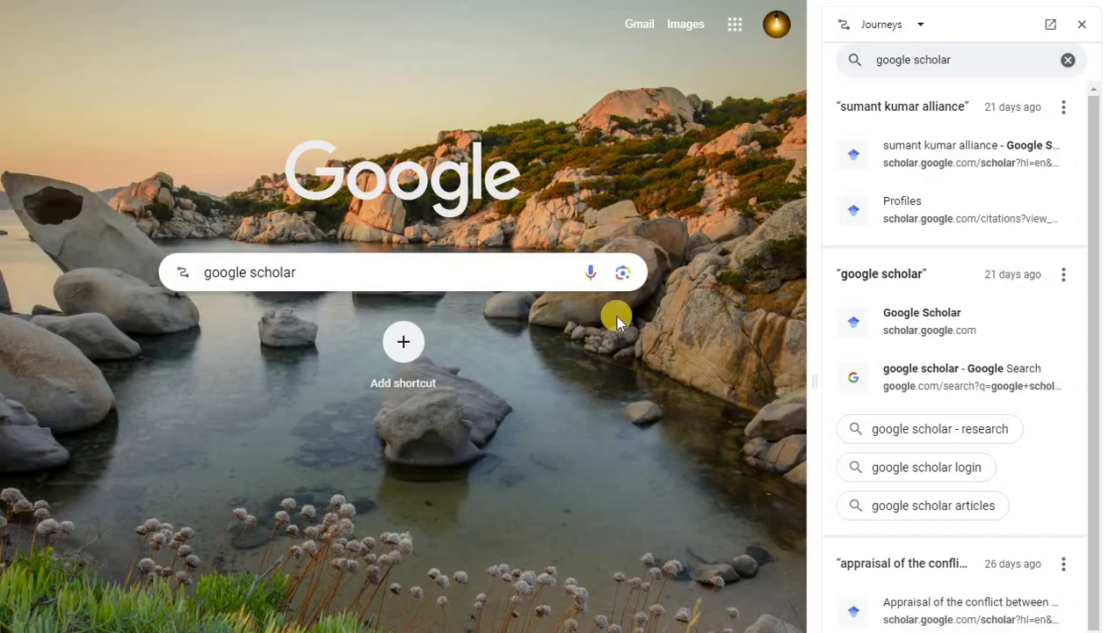
click(1082, 24)
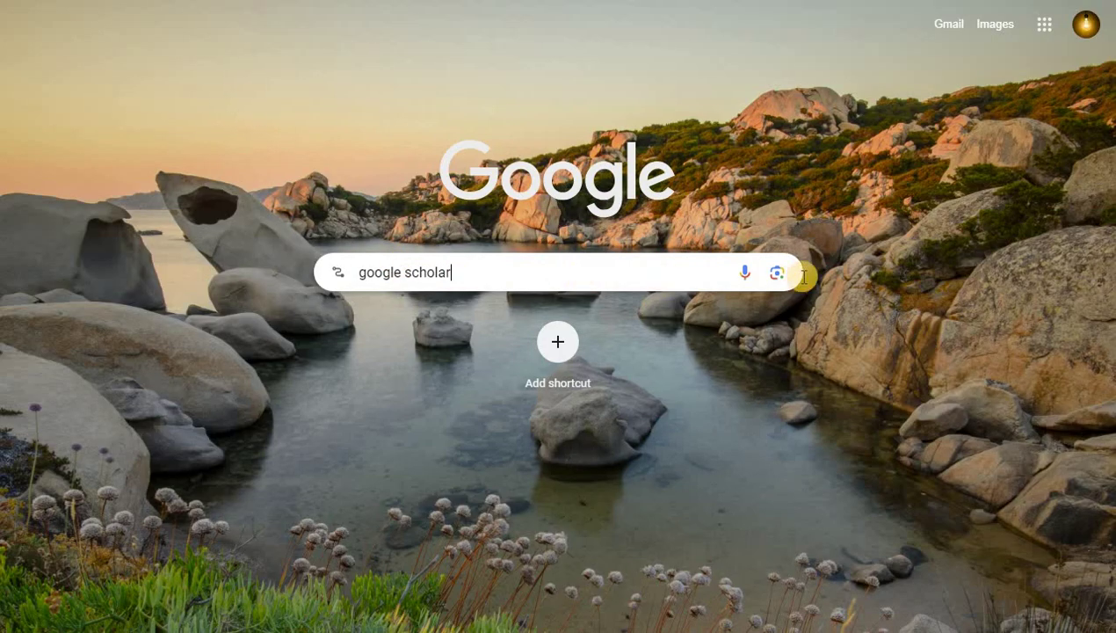
click(663, 274)
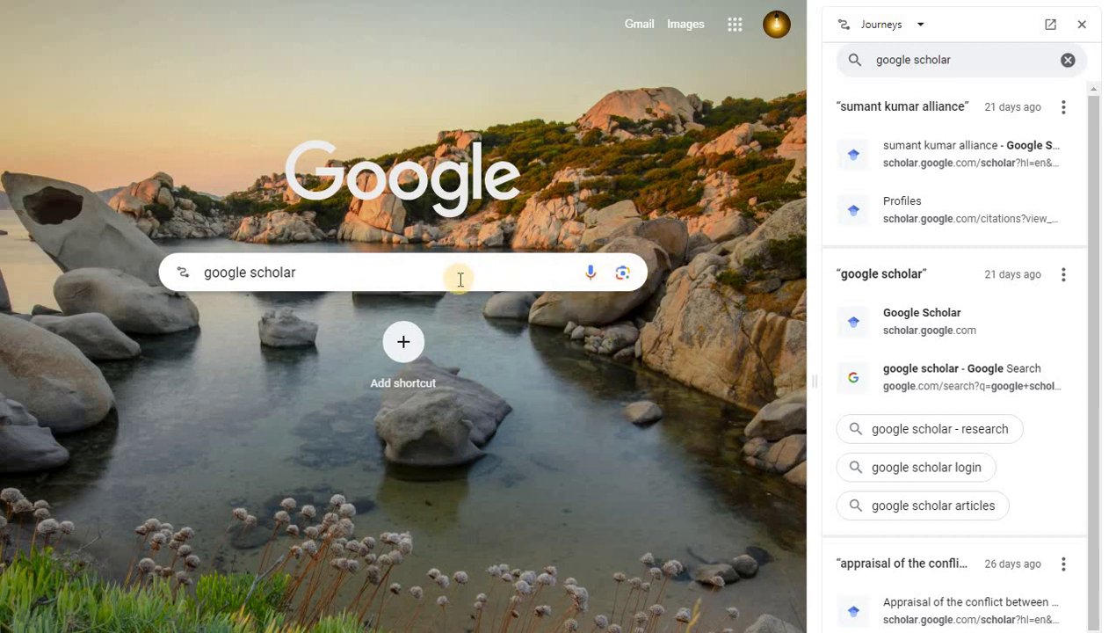
click(1084, 25)
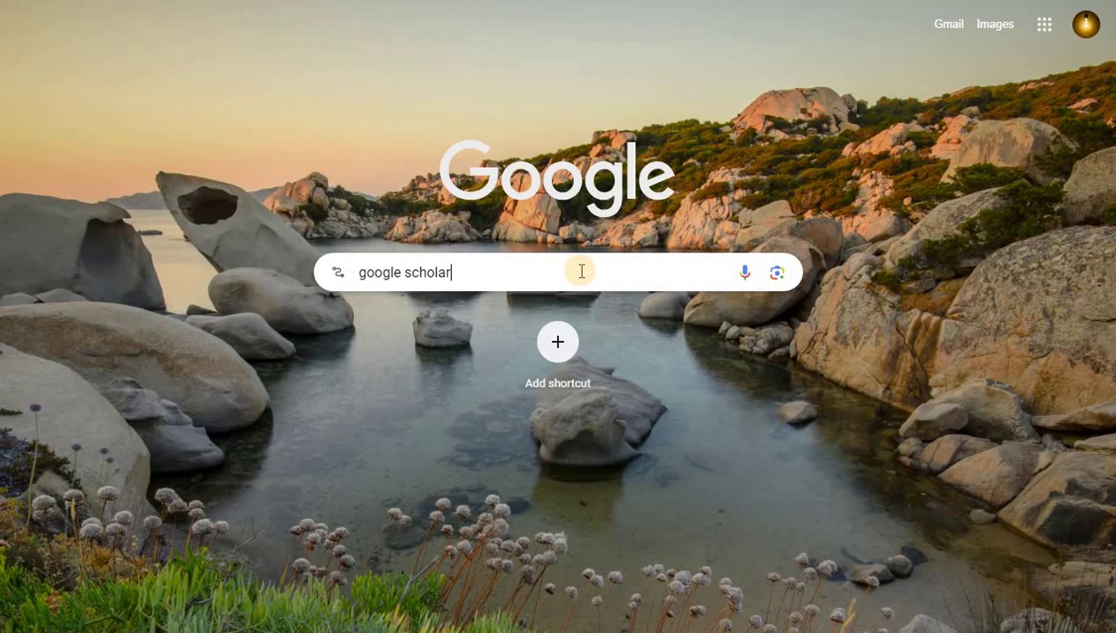
key(Return)
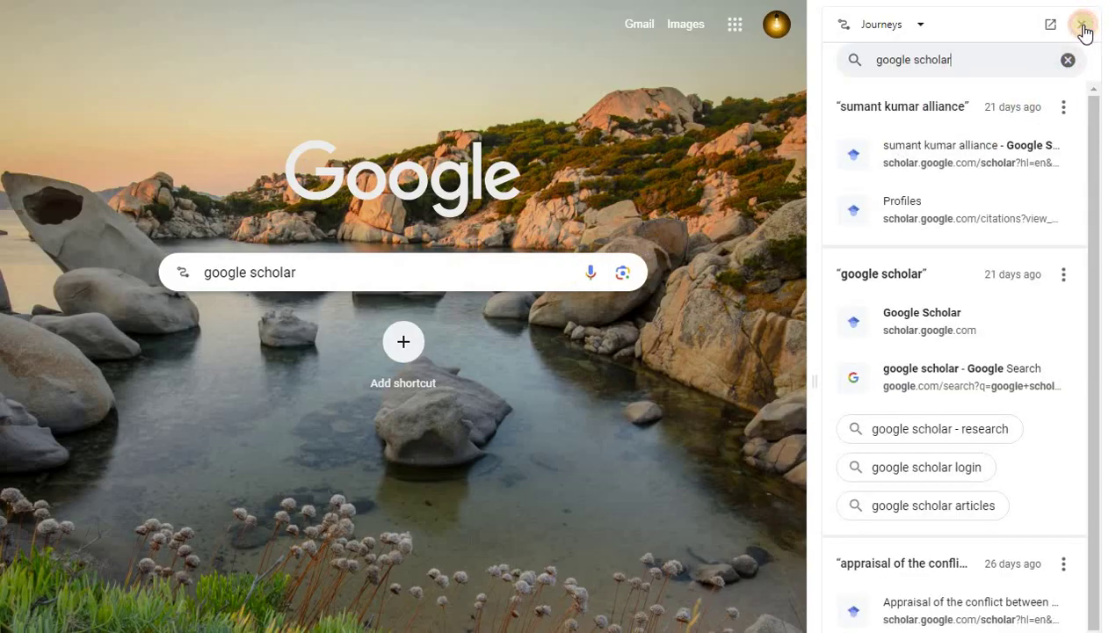
click(1084, 26)
Complete the "google scholar" query with the name of the first author in the Authors filter and run the Google search.
text(hun)
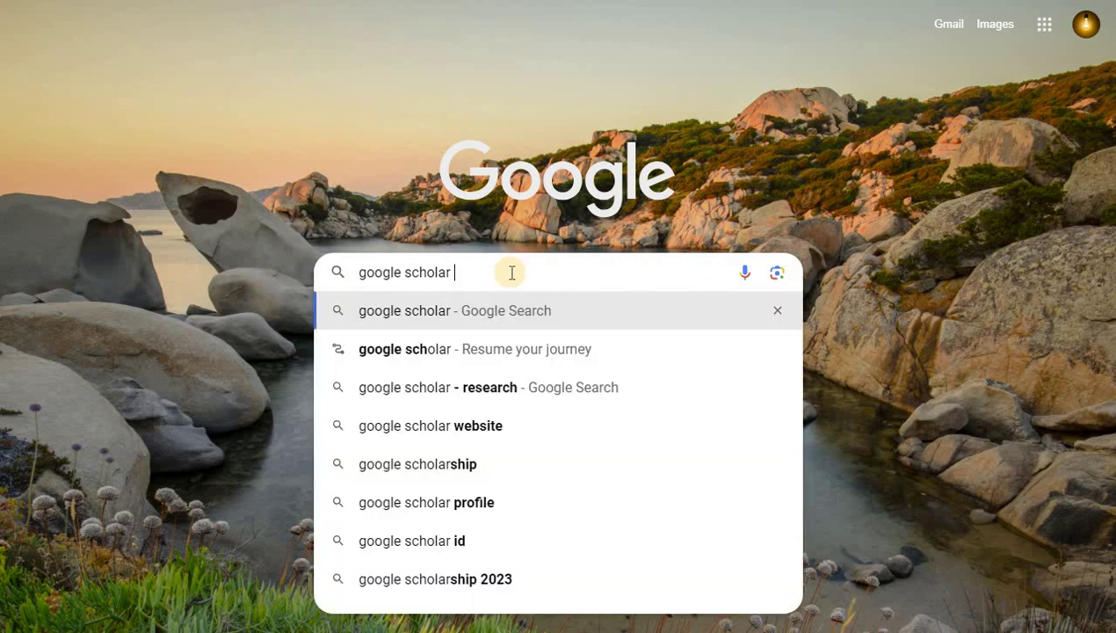
text(t c)
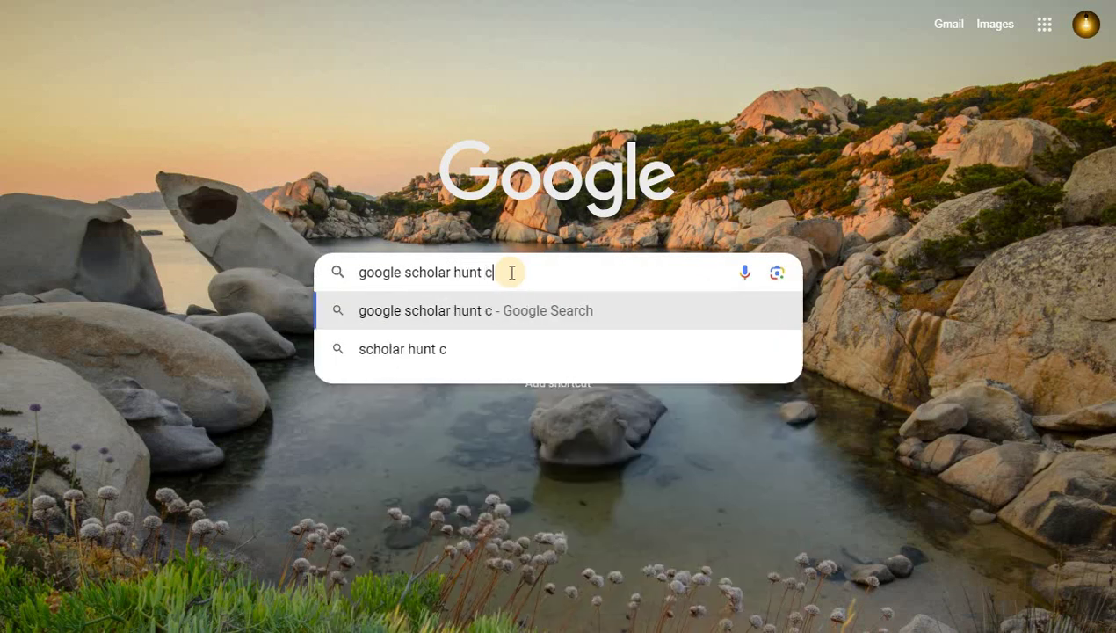
text(ris)
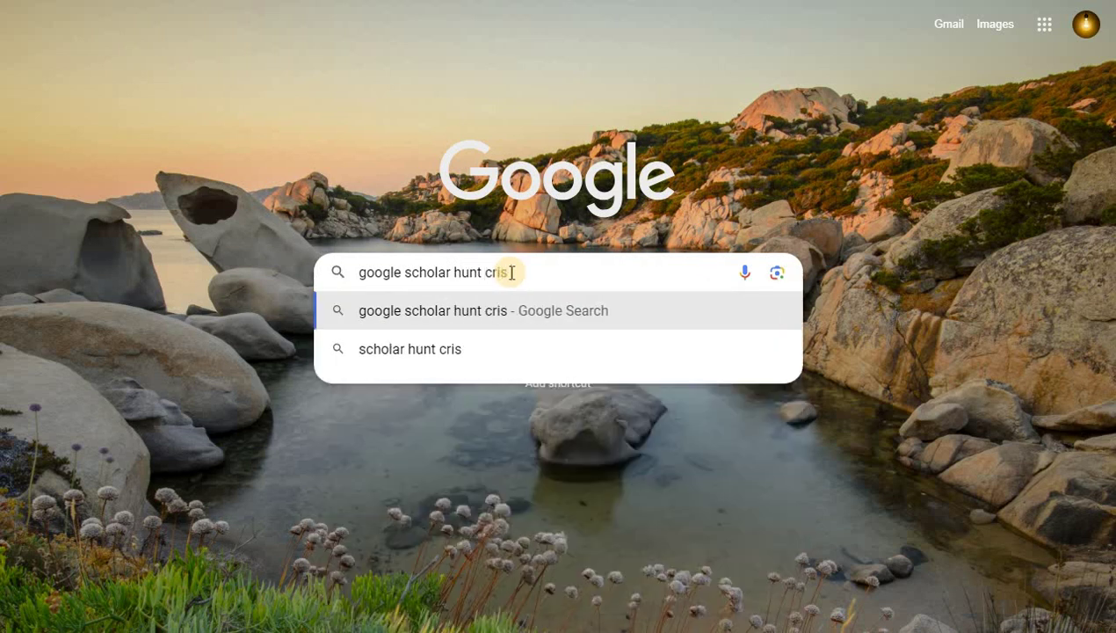
text( O)
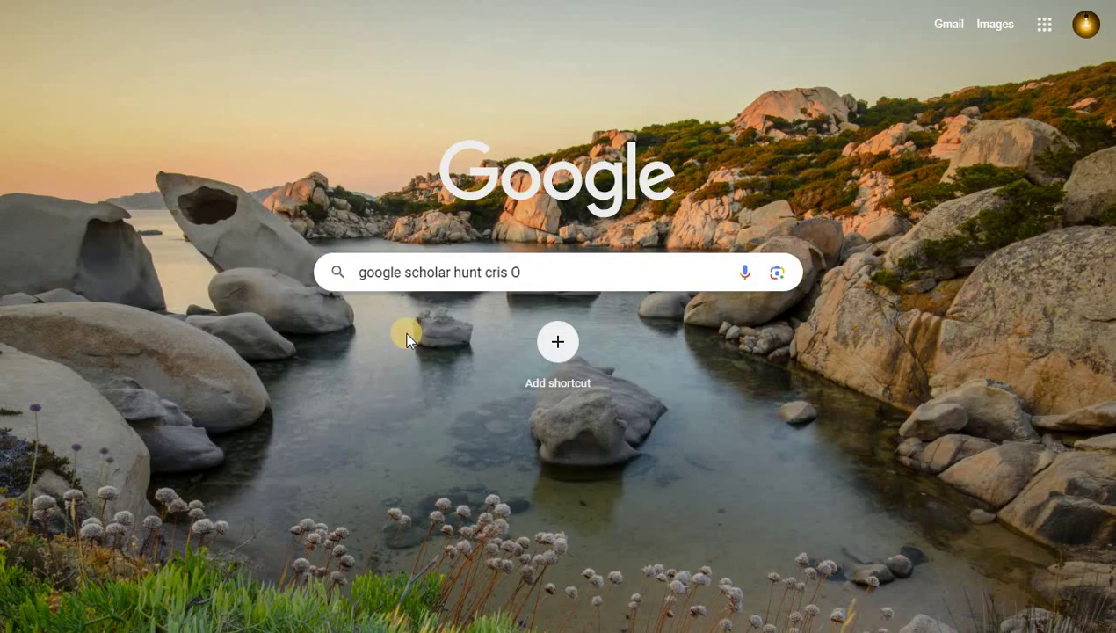
click(490, 272)
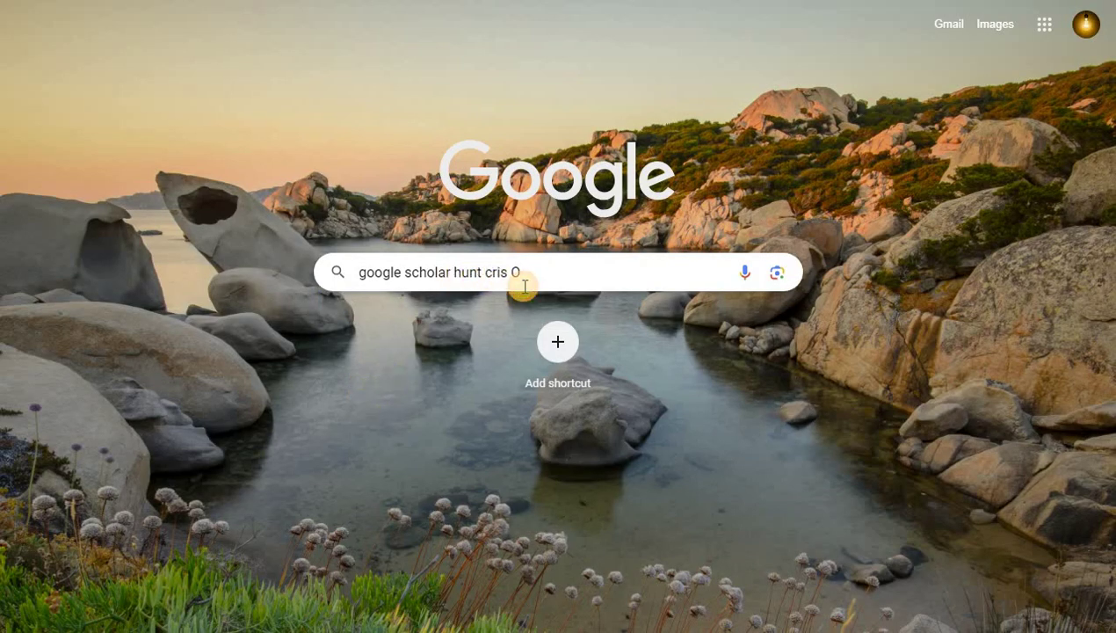
text(h)
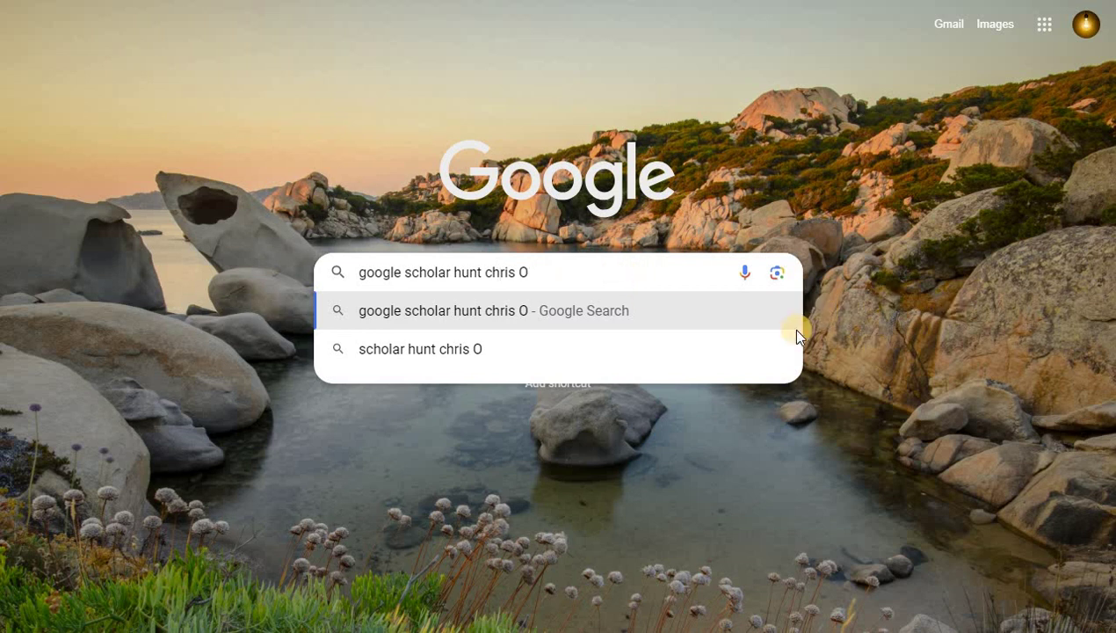
key(Return)
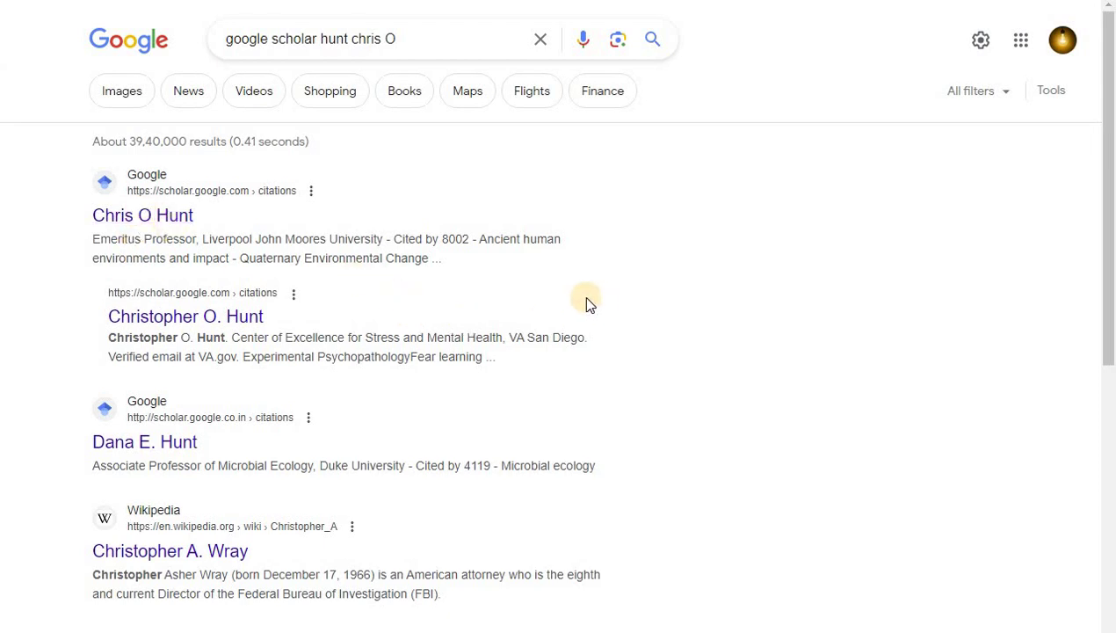
Open the author's Google Scholar profile and examine the publications, citation figures and co-authors.
scroll(382, 238, down, 1)
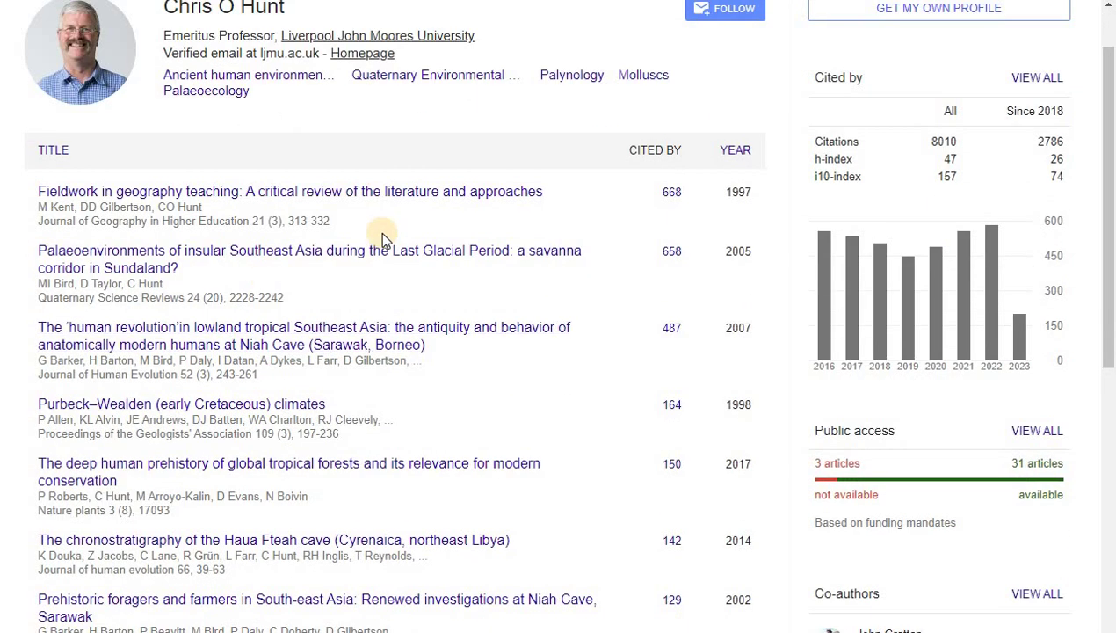
scroll(334, 268, down, 1)
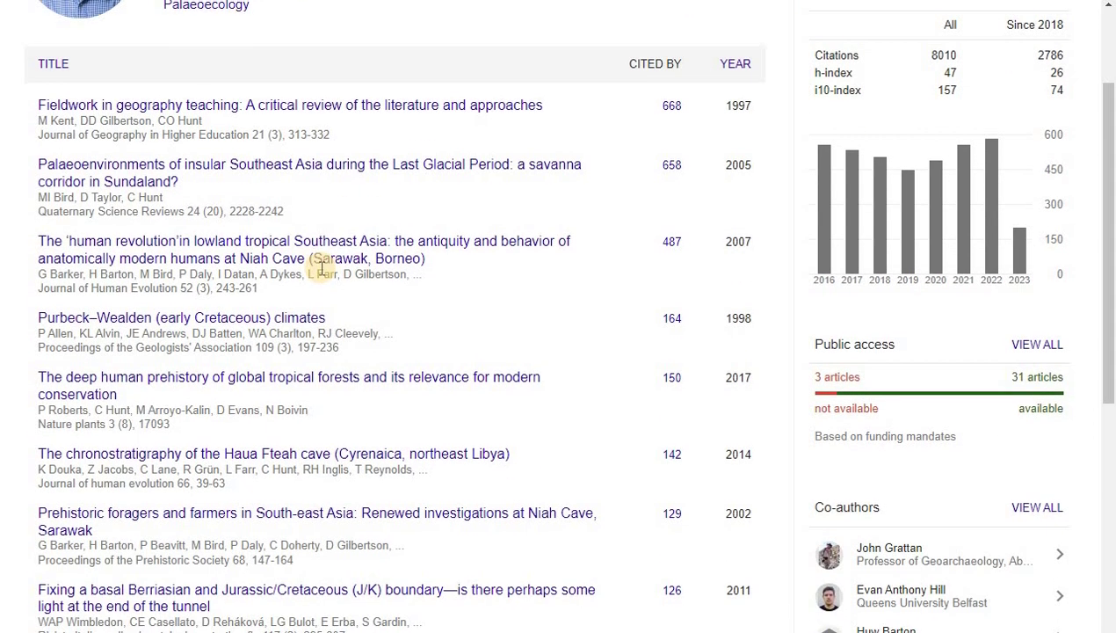
scroll(279, 171, down, 1)
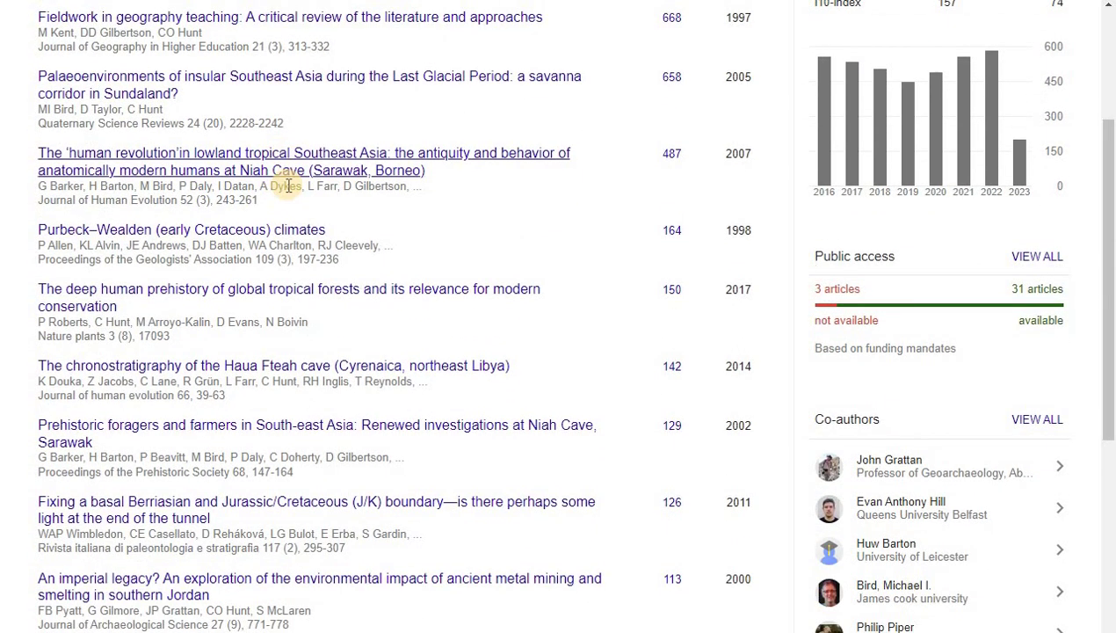
scroll(287, 183, down, 2)
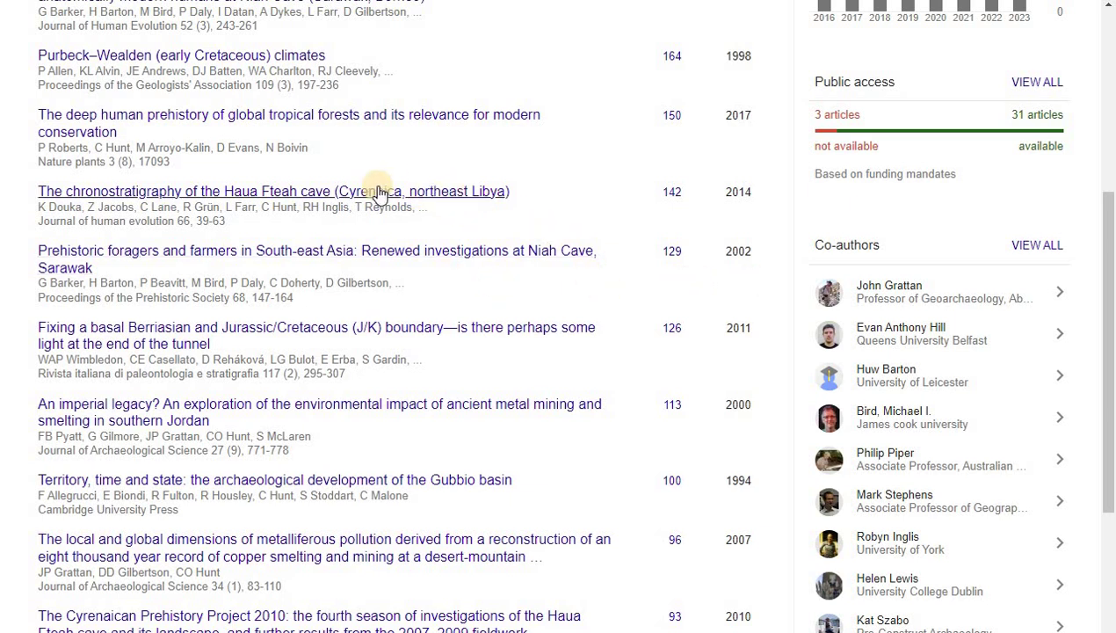
scroll(492, 205, down, 1)
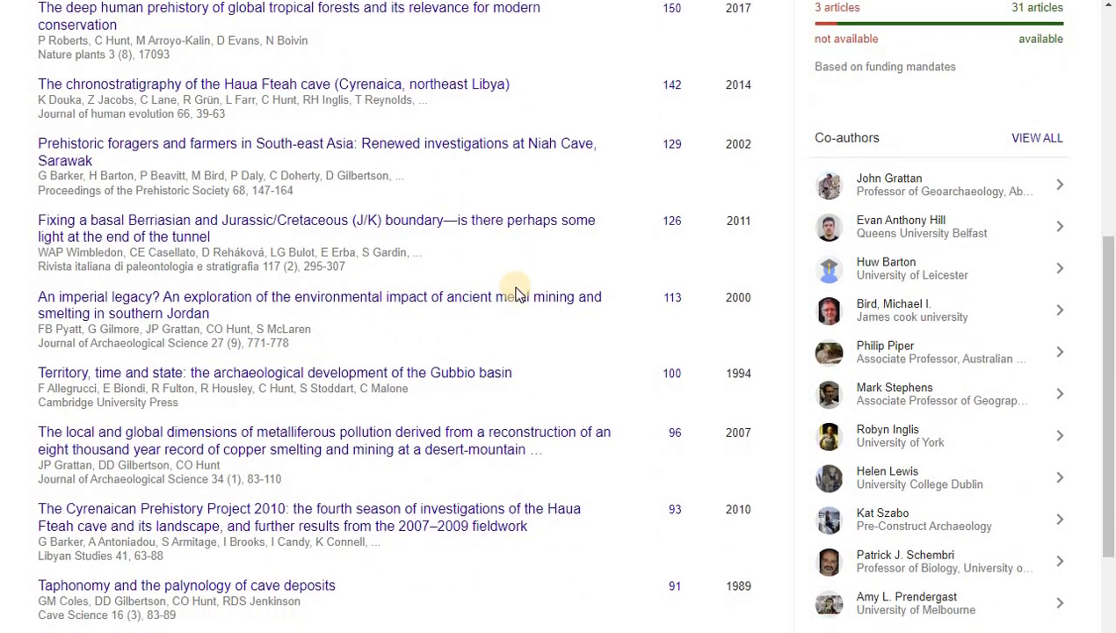
scroll(511, 291, down, 1)
scroll(545, 387, down, 2)
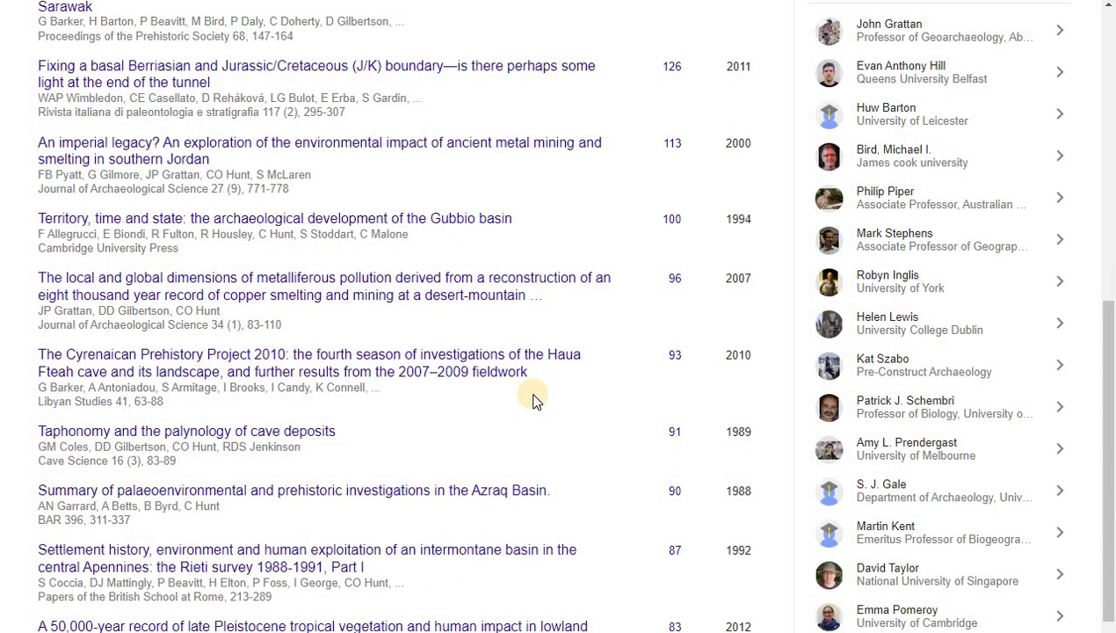
scroll(433, 326, down, 2)
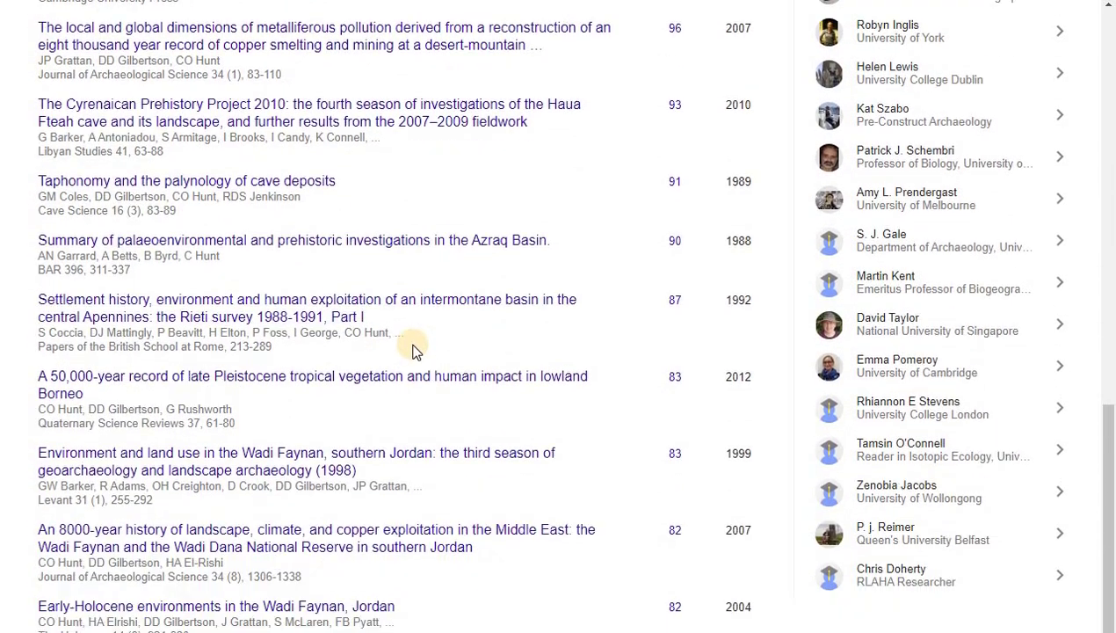
scroll(468, 384, down, 1)
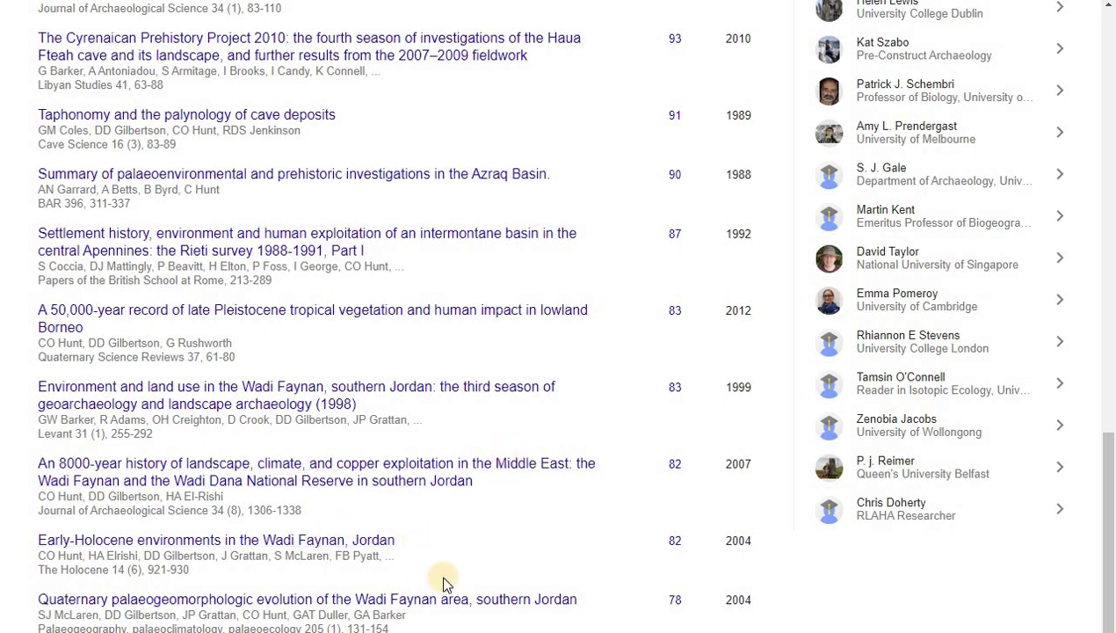
scroll(356, 452, up, 12)
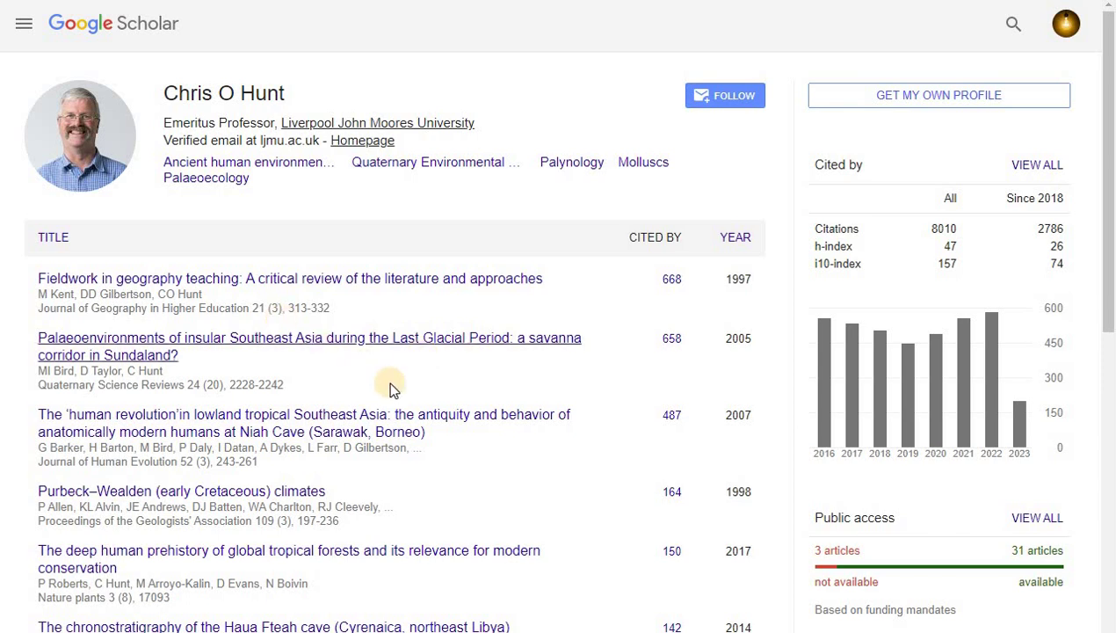
Sort the author's publications by year and examine the most recent ones.
scroll(552, 454, down, 1)
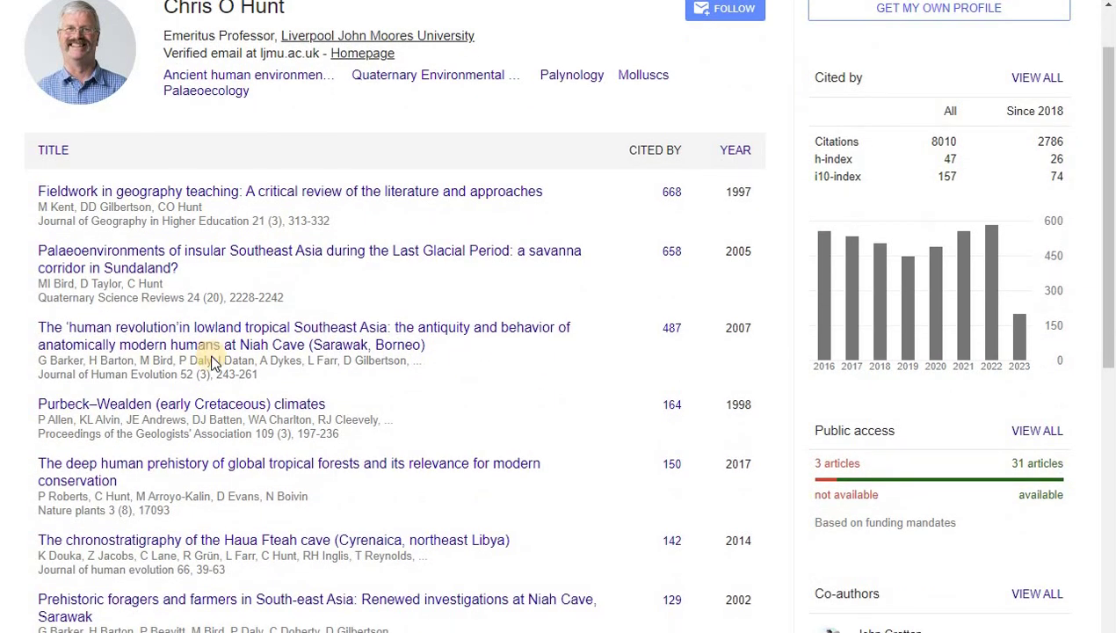
click(736, 150)
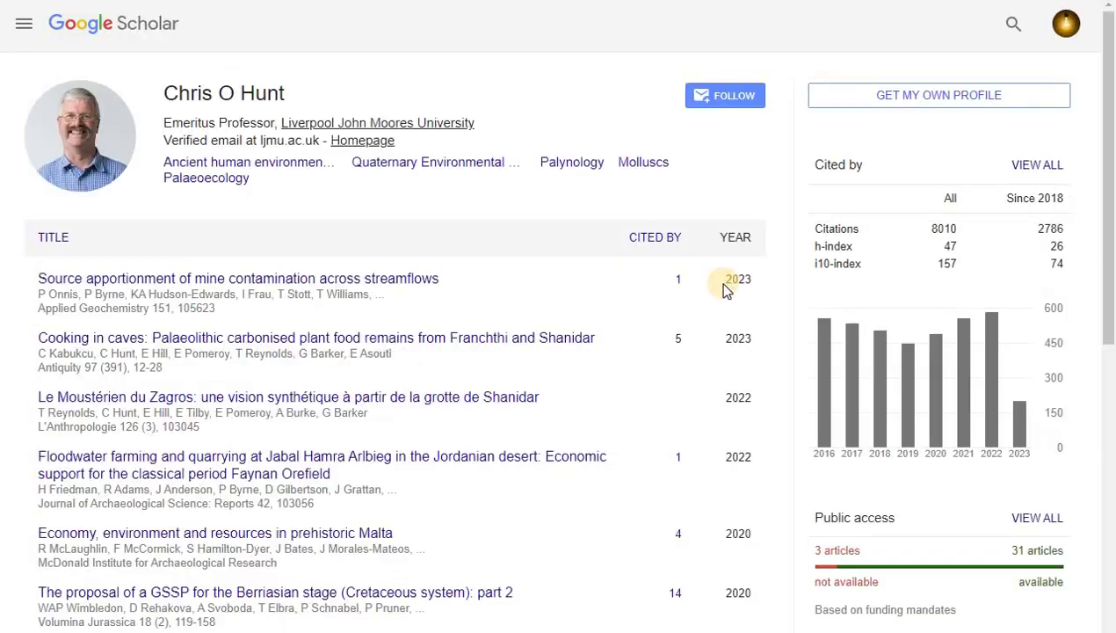
scroll(422, 316, down, 2)
scroll(457, 309, down, 2)
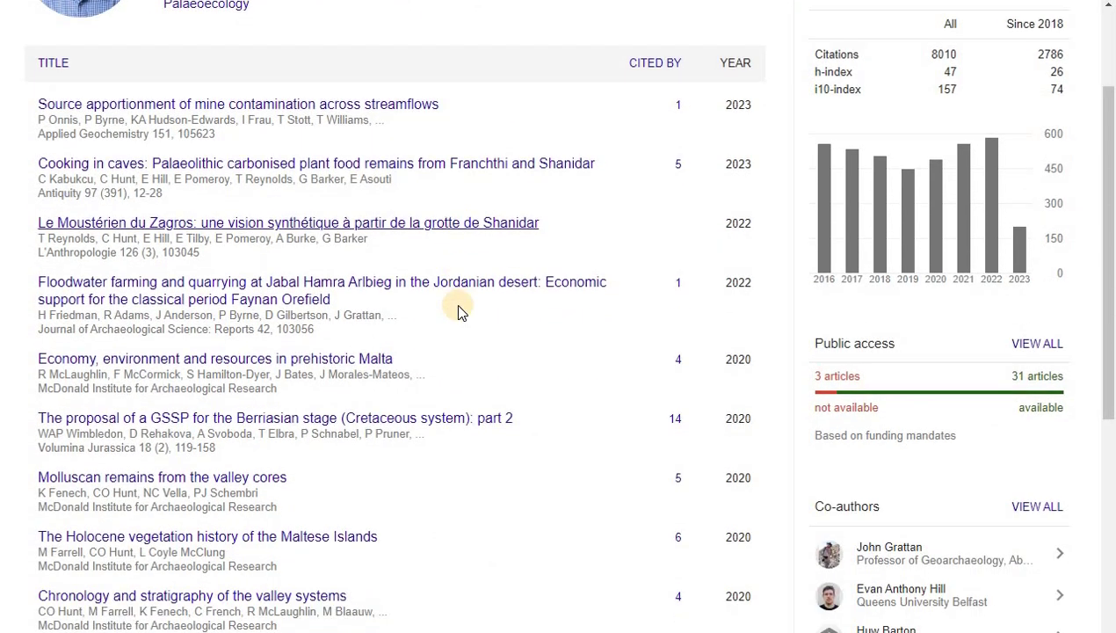
scroll(309, 364, down, 1)
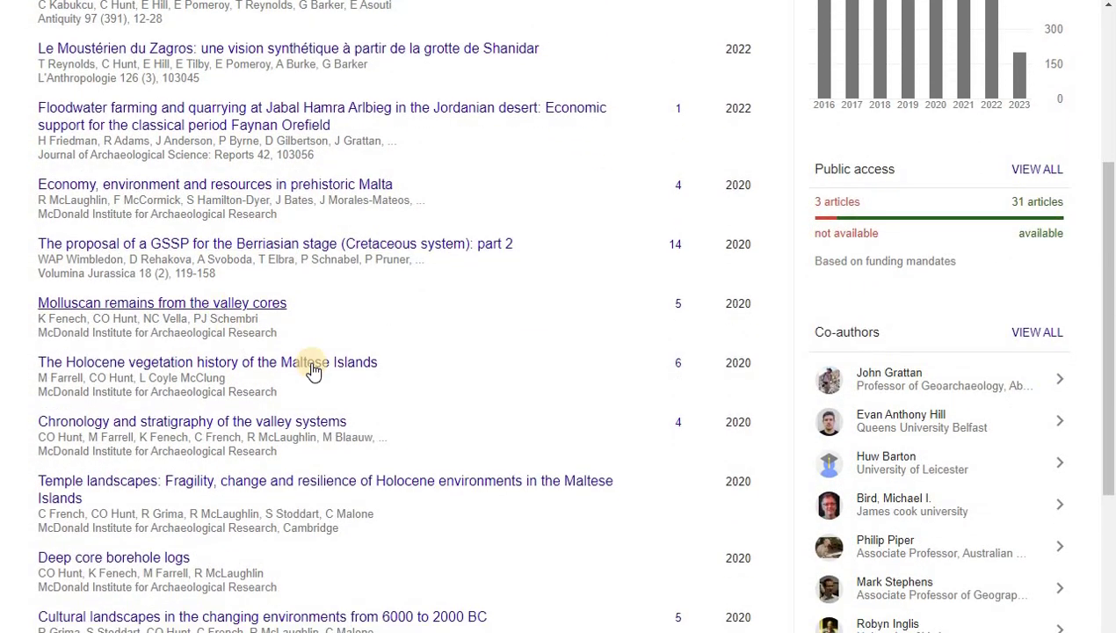
scroll(384, 381, down, 1)
scroll(439, 339, down, 3)
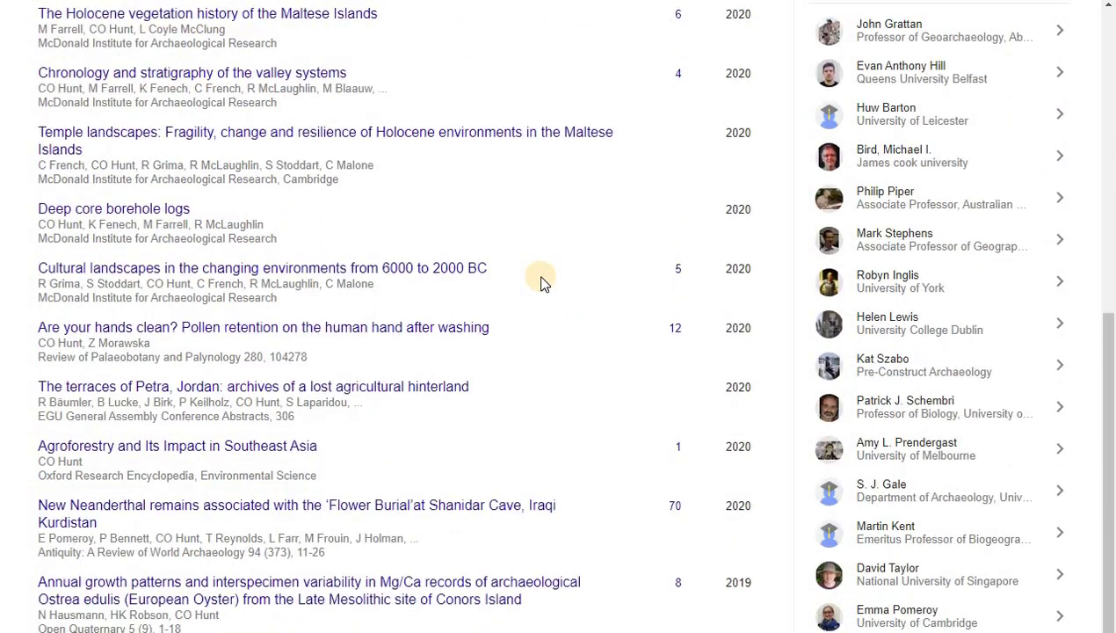
scroll(541, 281, up, 8)
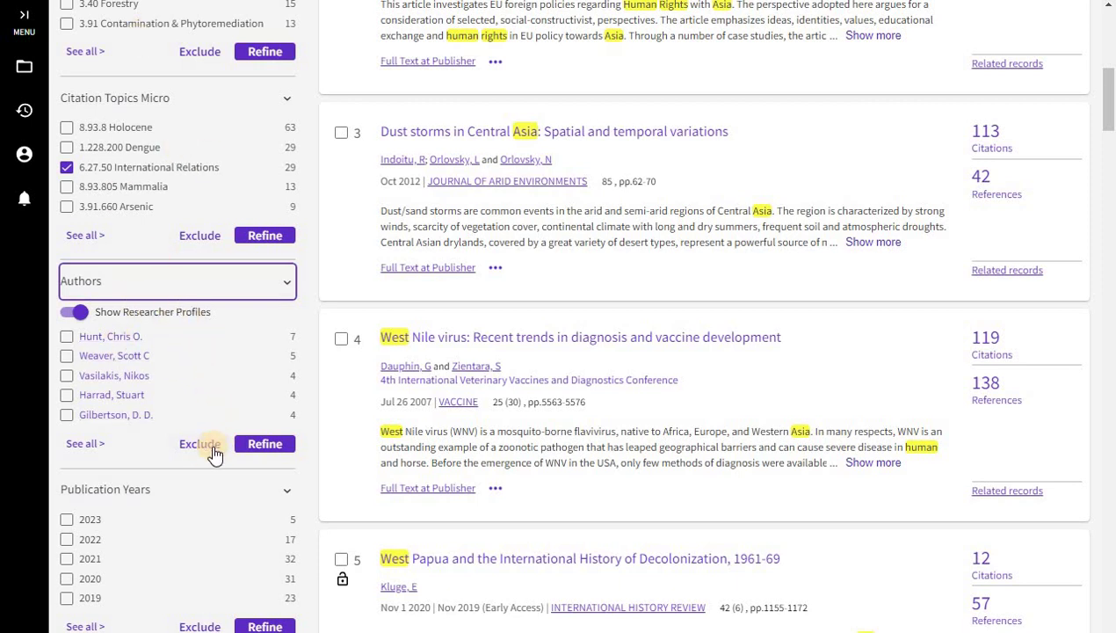
Return to Web of Science, refine by the selected Open Access, 6.27 Political Science and 6.27.50 International Relations filters, and review the results.
scroll(208, 461, up, 1)
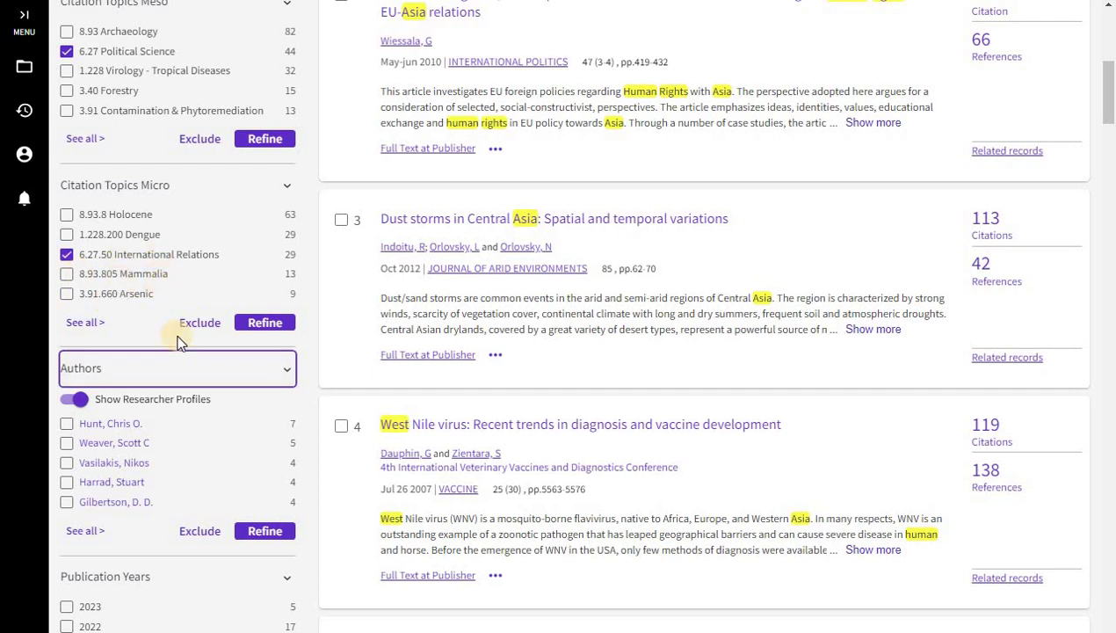
scroll(174, 329, up, 2)
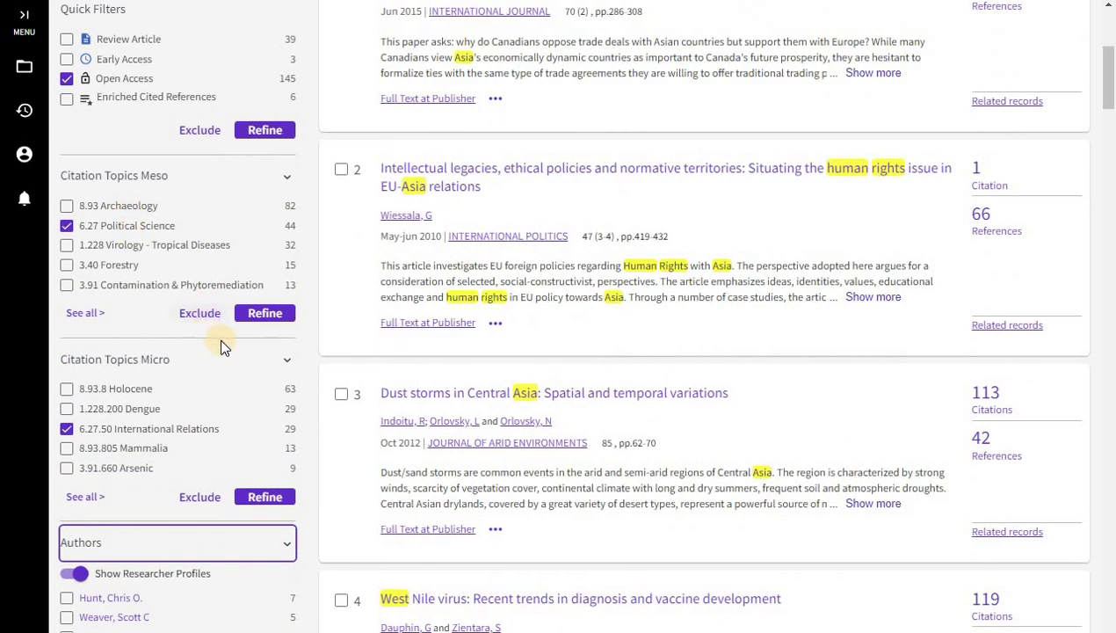
click(266, 315)
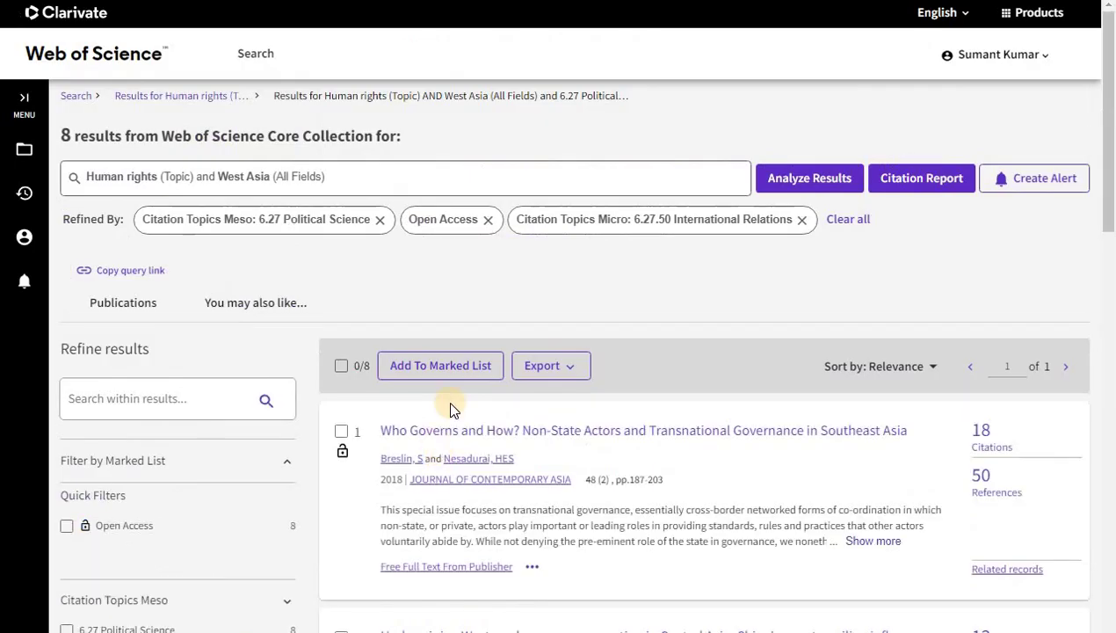
scroll(467, 382, down, 3)
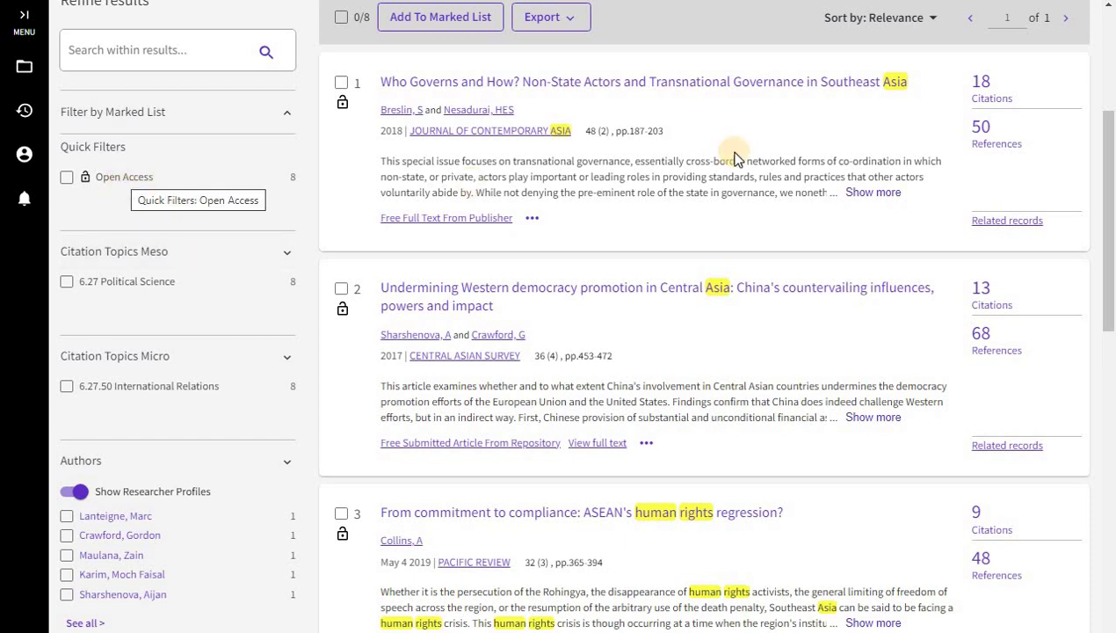
scroll(615, 290, down, 1)
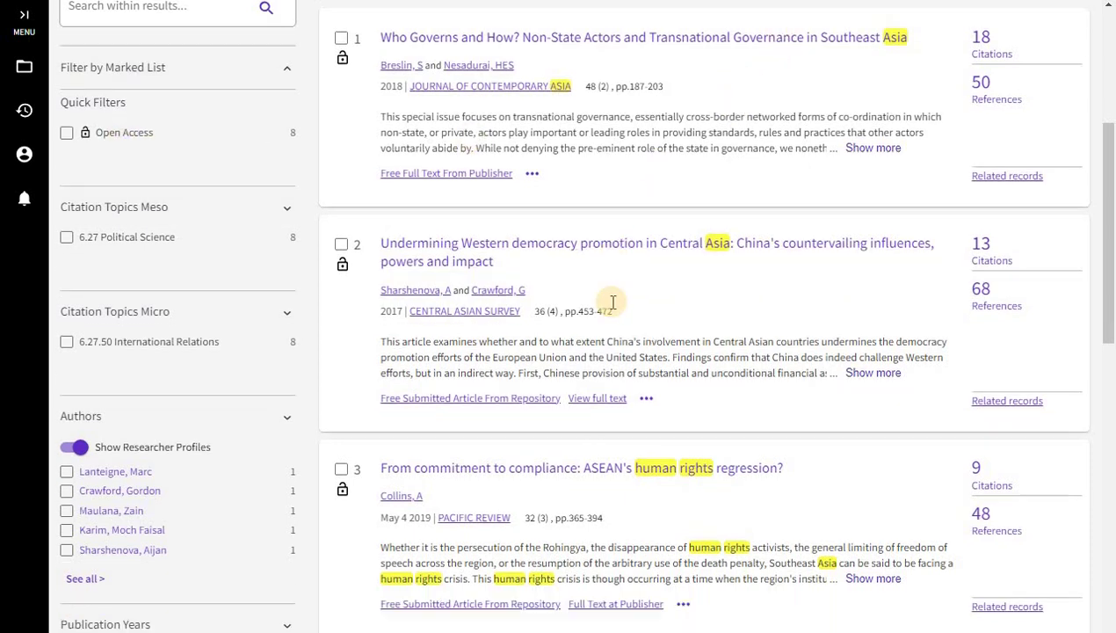
Review the refined results and remove the 6.27.50 International Relations, Open Access and 6.27 Political Science filters.
scroll(650, 273, down, 2)
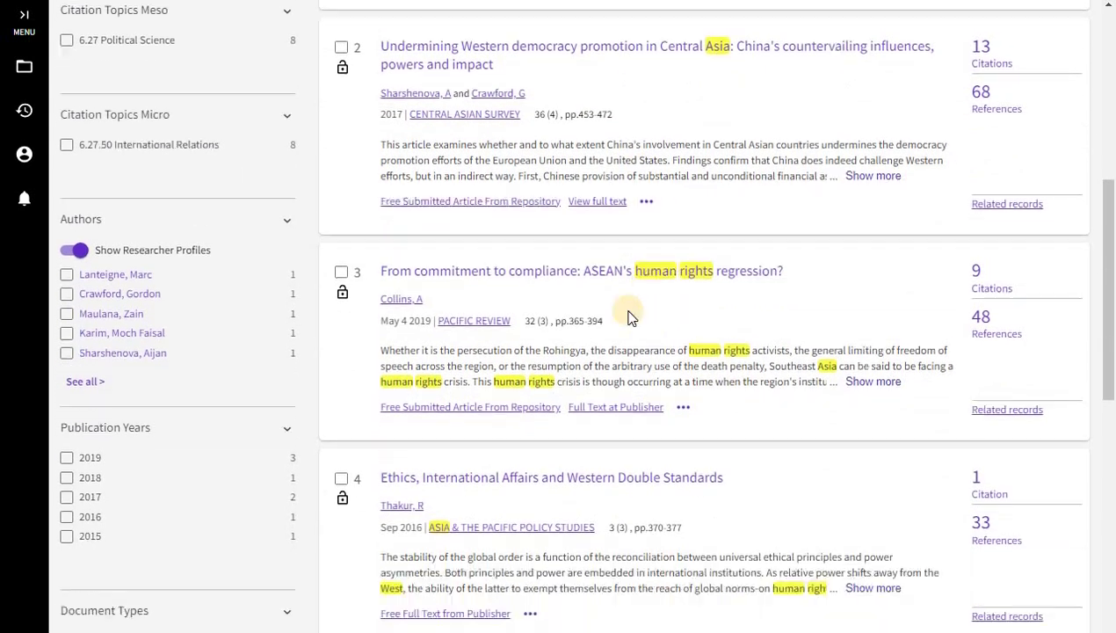
scroll(703, 369, down, 2)
scroll(527, 334, up, 7)
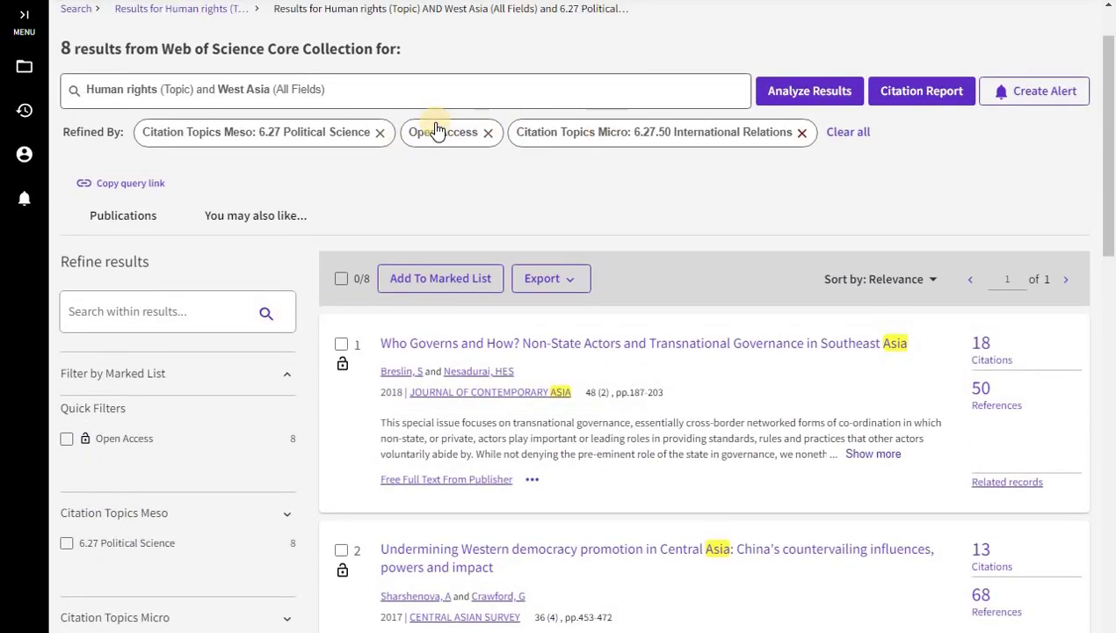
click(801, 133)
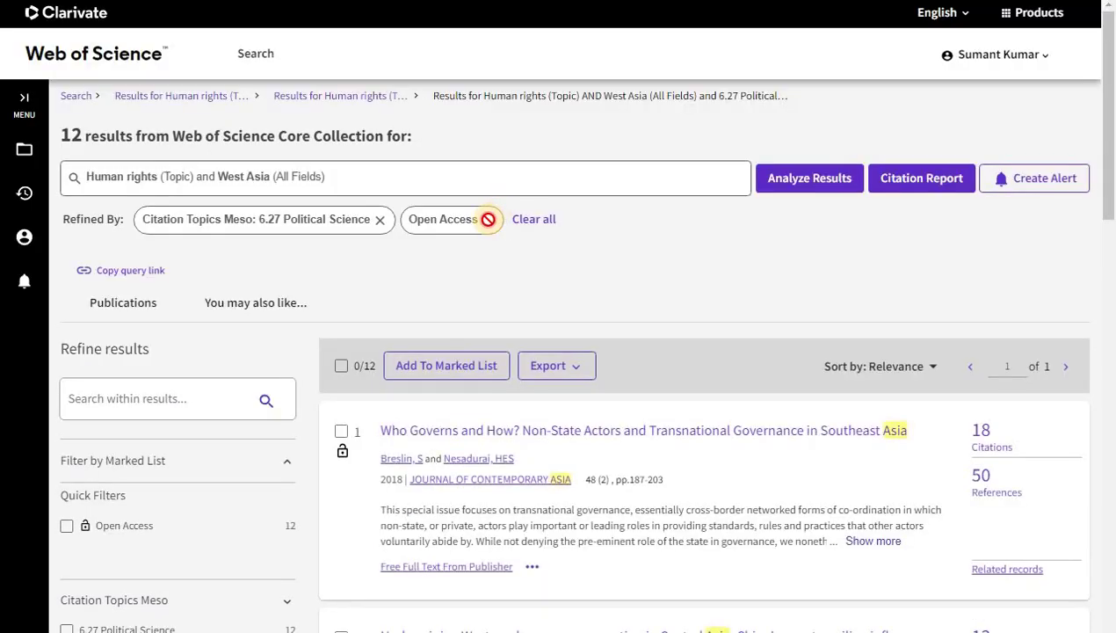
click(487, 219)
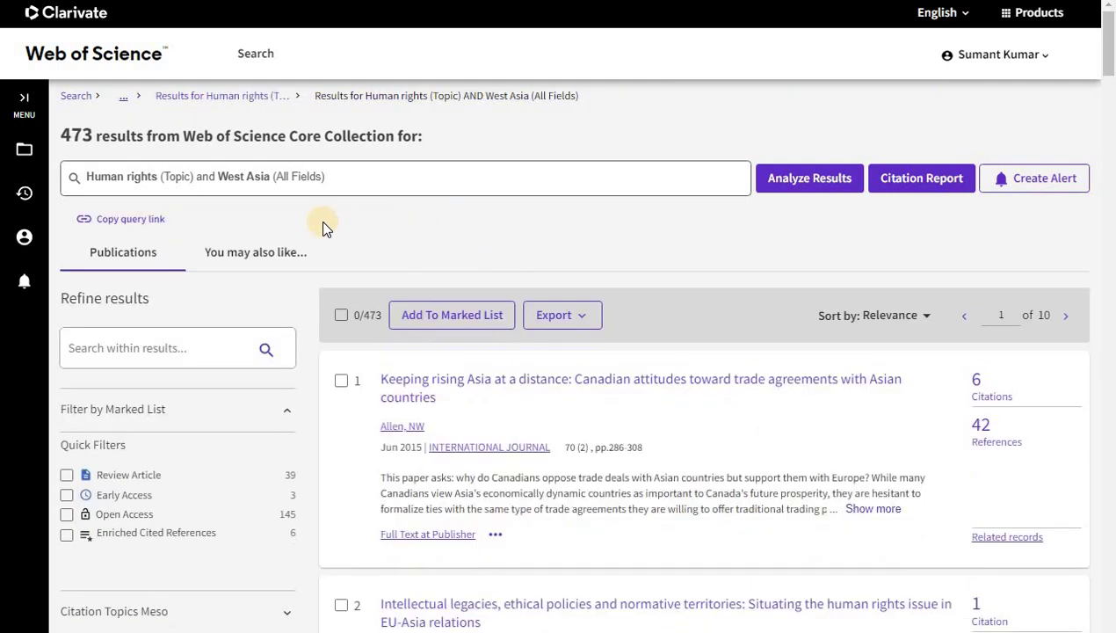
Return to the document search form and clear the "Human rights" and "West Asia" search terms.
click(251, 54)
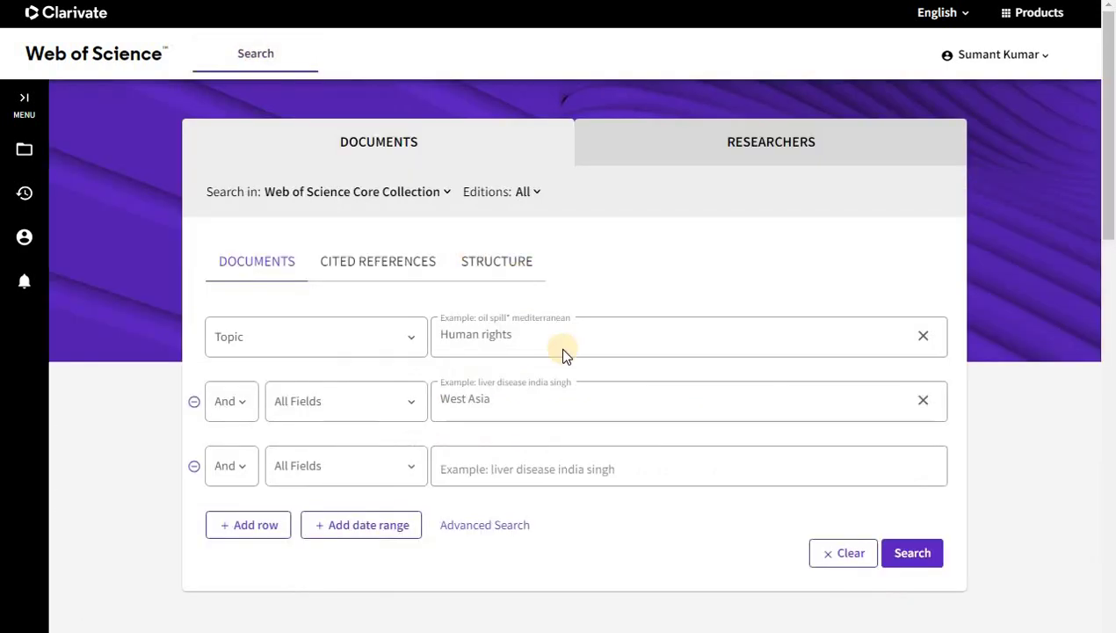
click(922, 335)
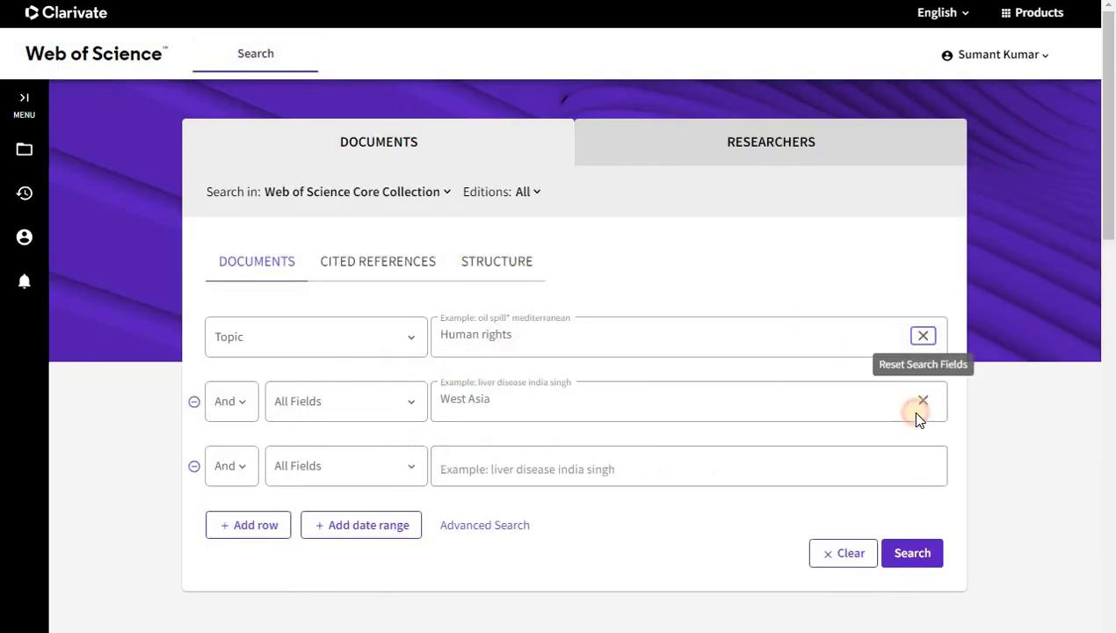
click(923, 400)
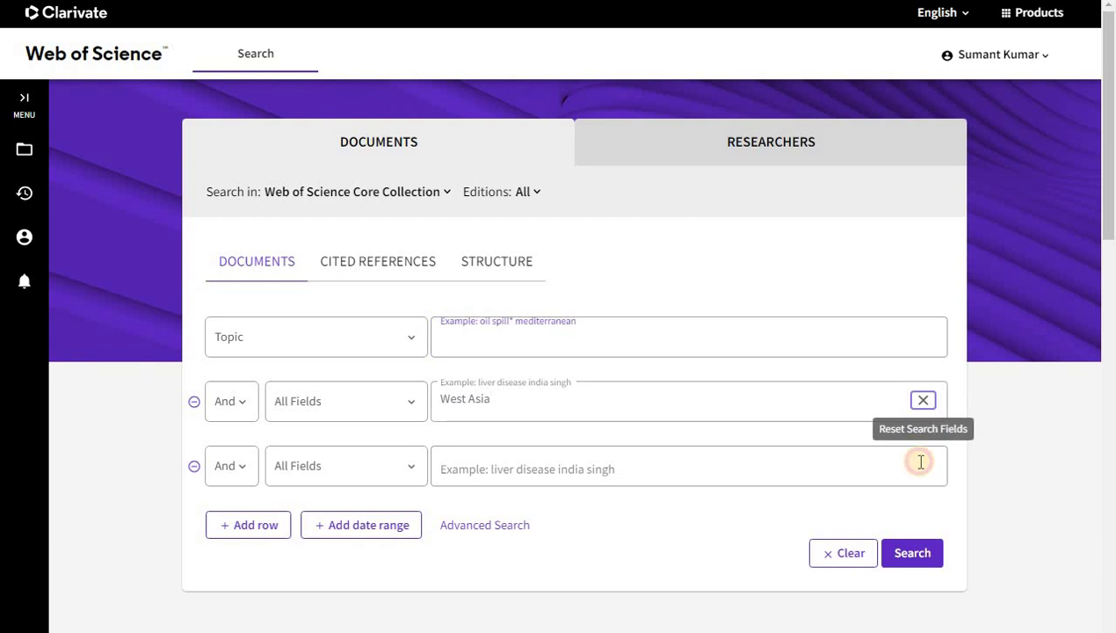
Search the Core Collection for "India" as topic combined with "hate crime" in all fields.
click(519, 338)
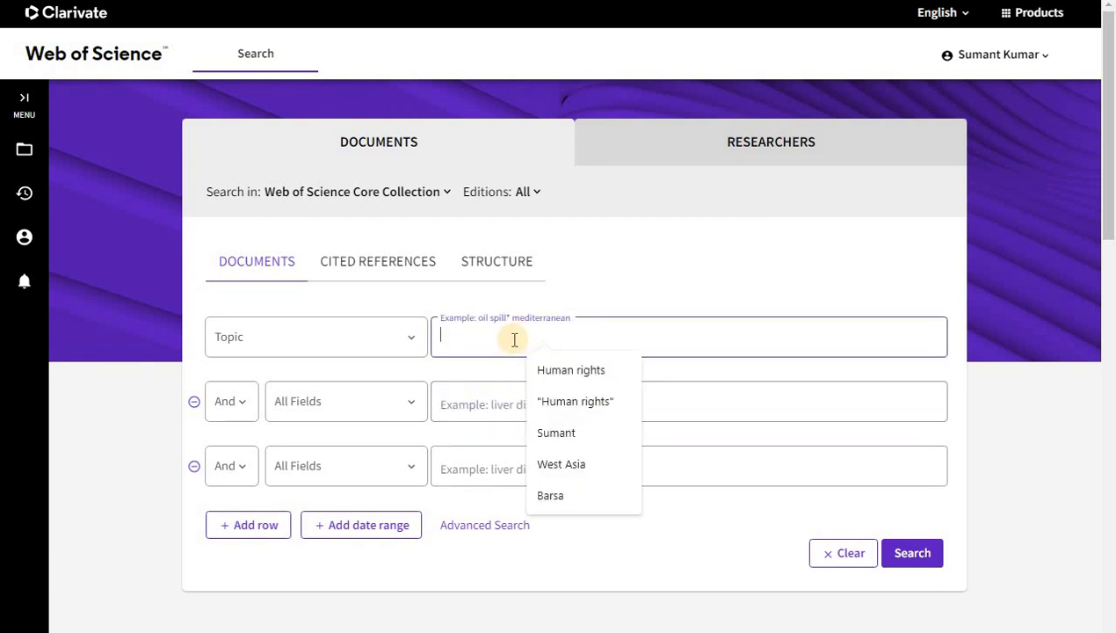
text(India)
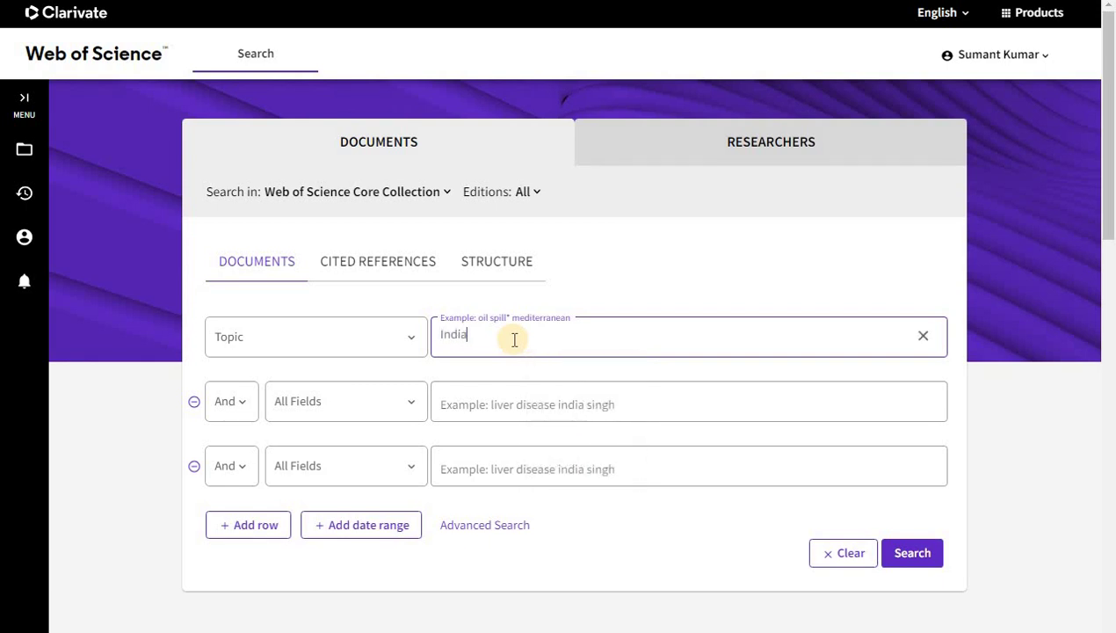
click(502, 401)
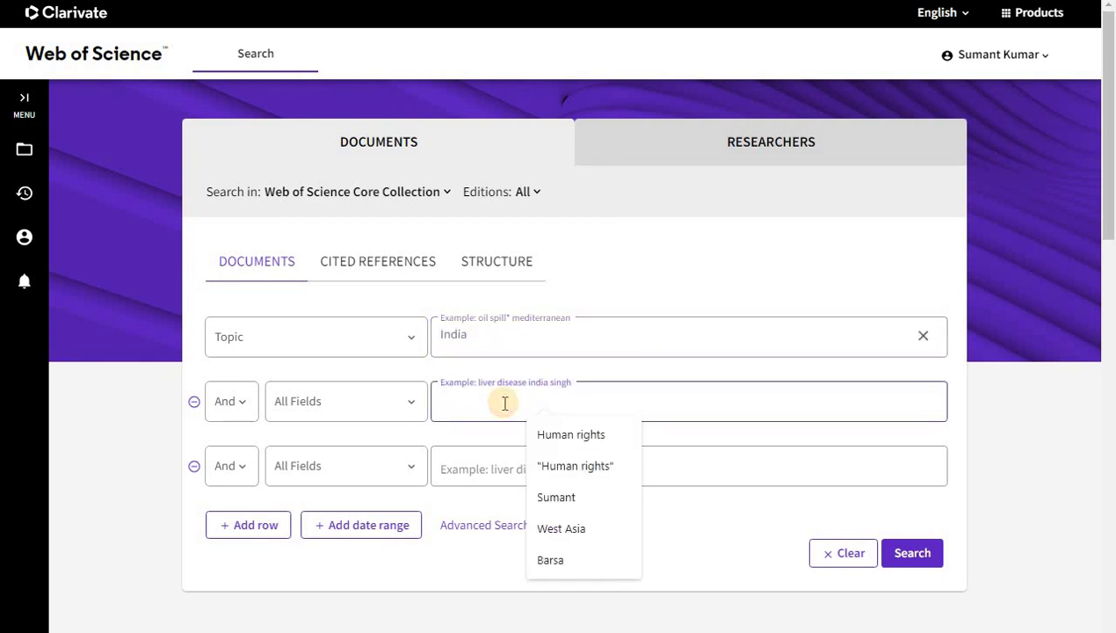
text(hate crime)
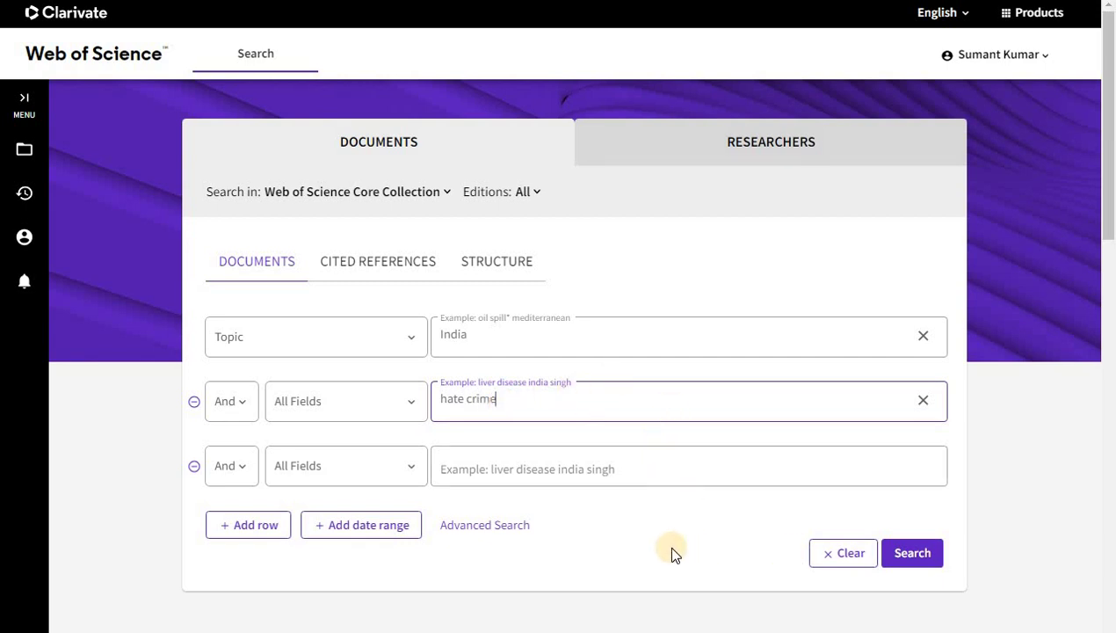
click(911, 552)
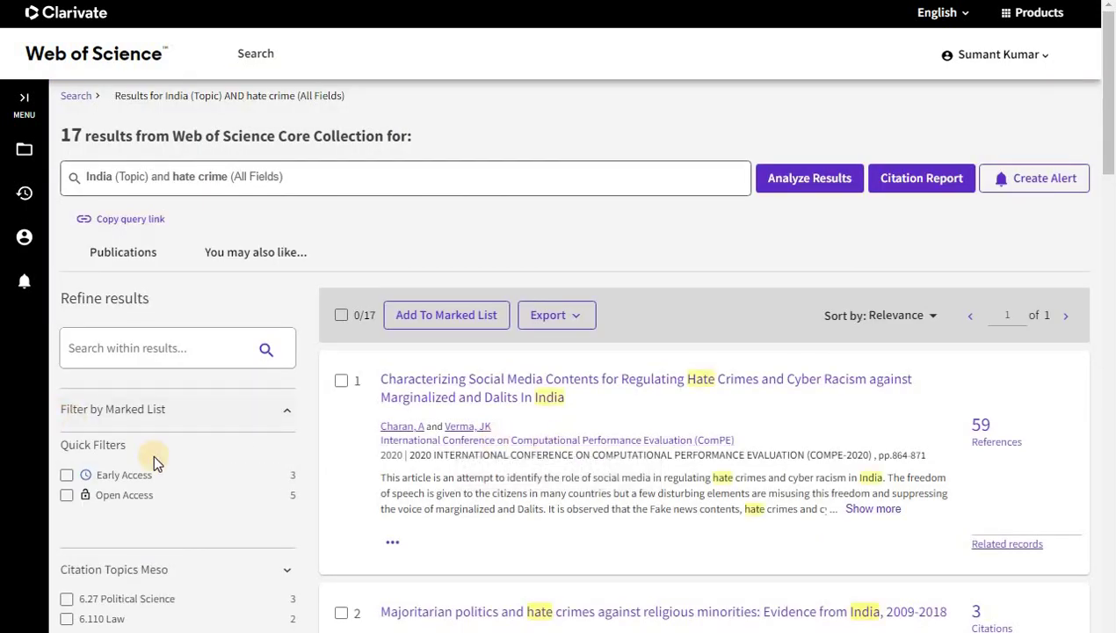
Examine the available refinement filters for the hate crime results, including the full list of authors.
scroll(239, 432, down, 1)
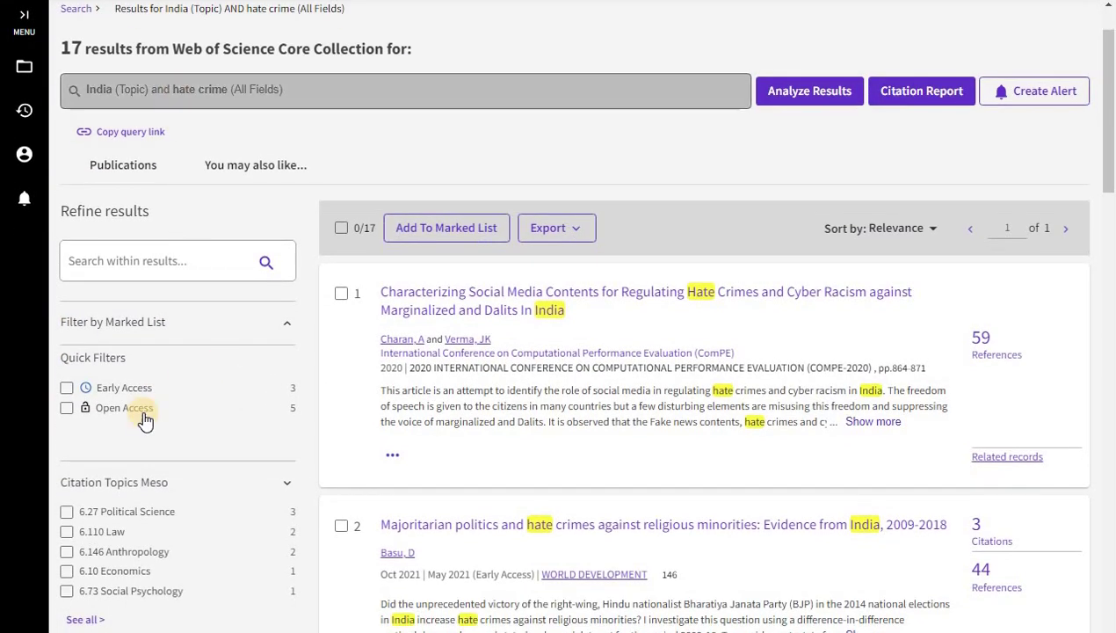
scroll(145, 409, down, 2)
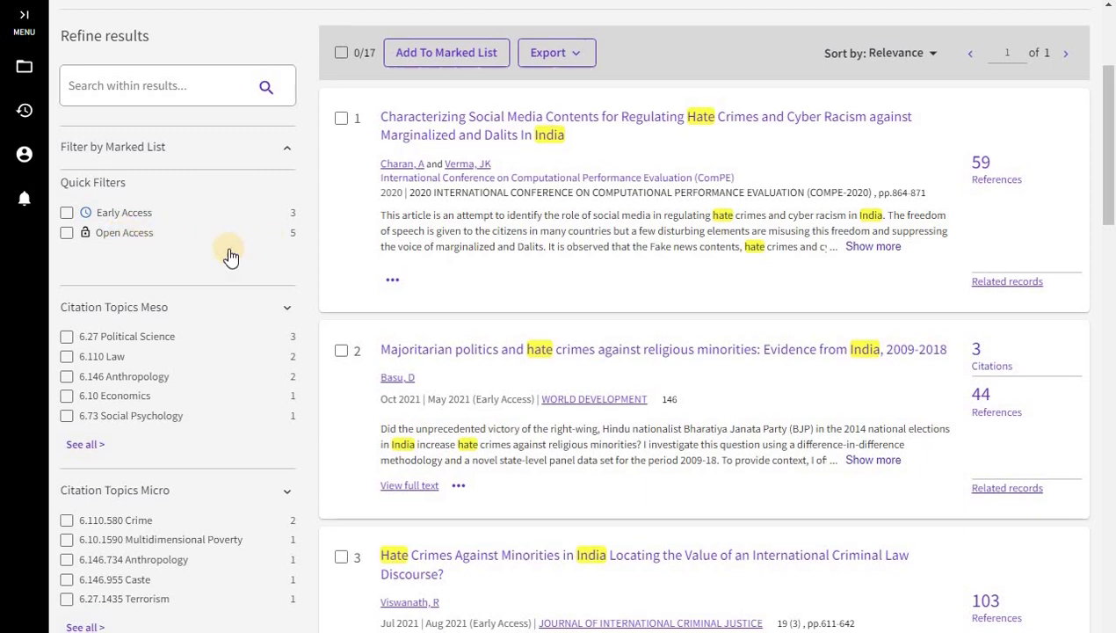
scroll(229, 251, down, 3)
scroll(126, 236, down, 2)
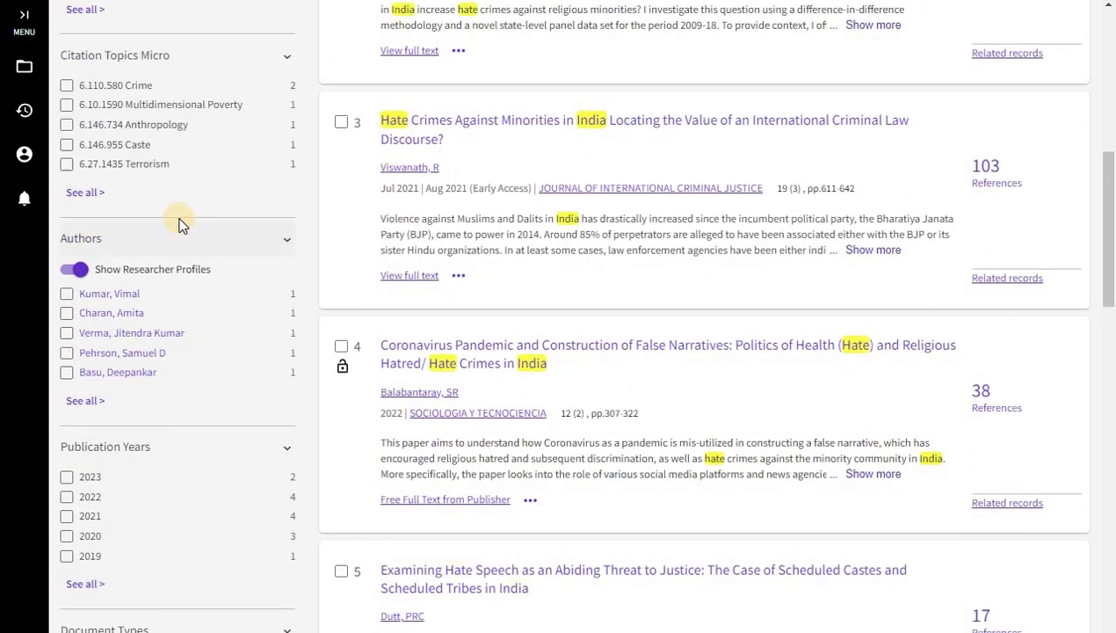
scroll(137, 369, down, 2)
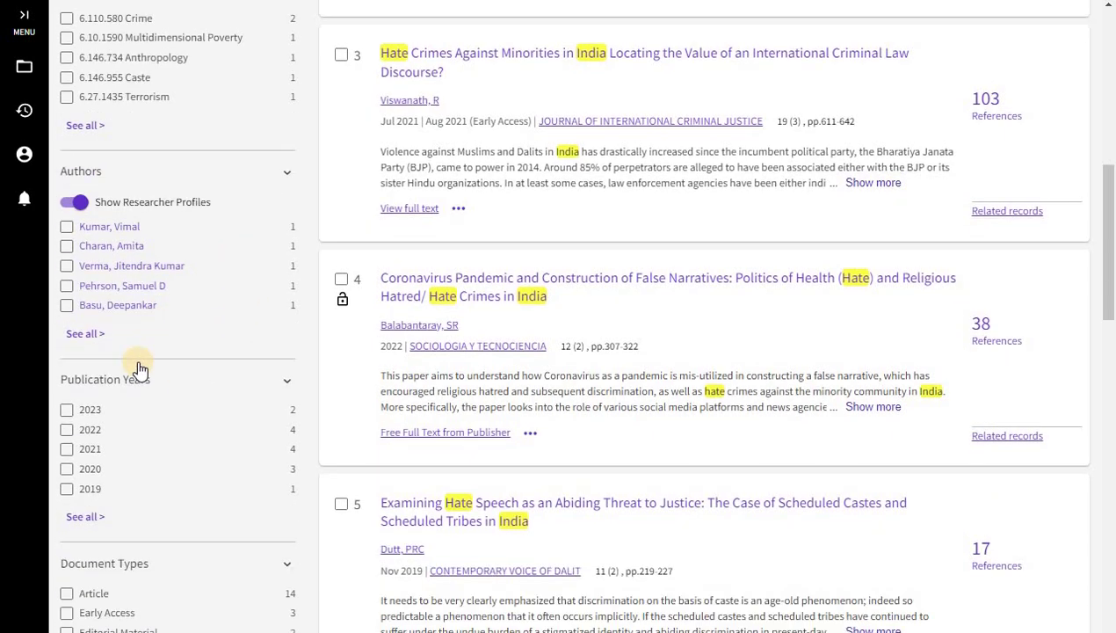
click(78, 314)
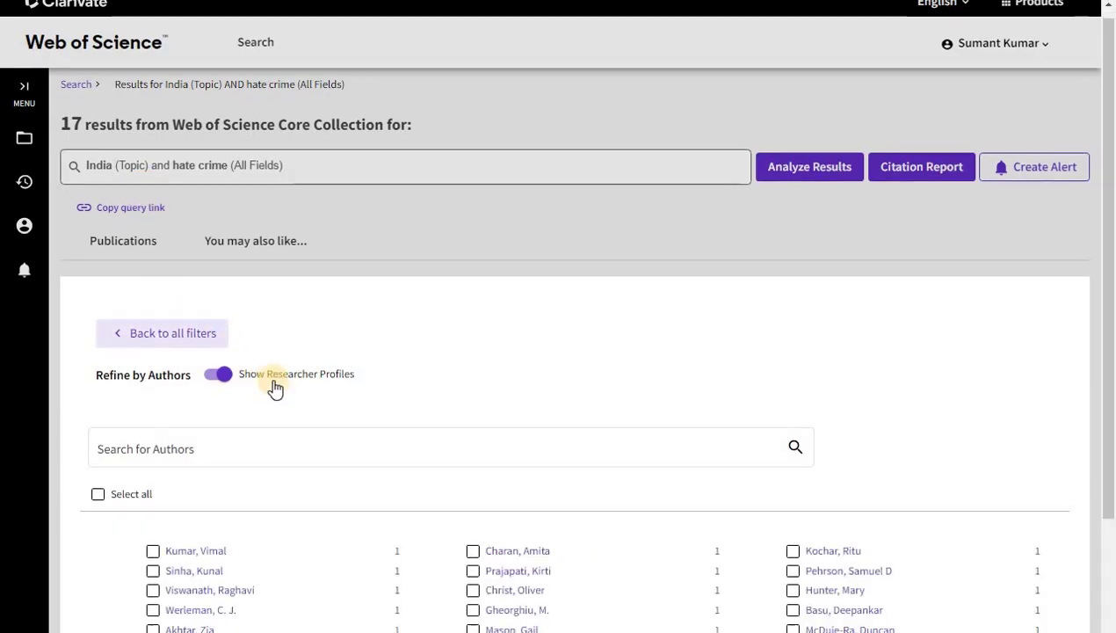
scroll(274, 386, down, 4)
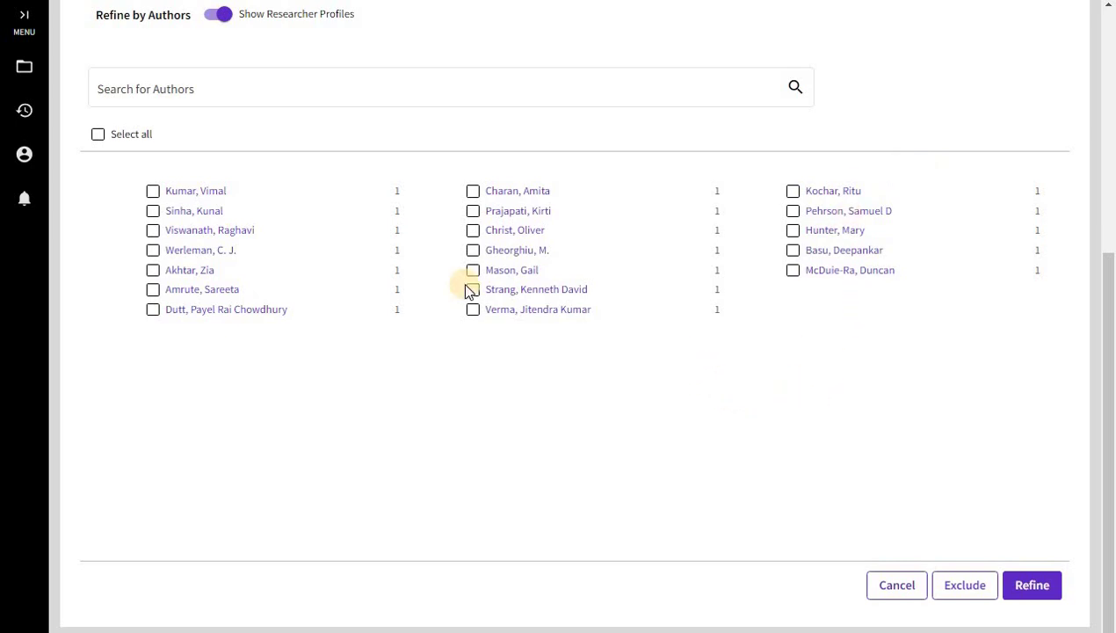
scroll(282, 268, up, 2)
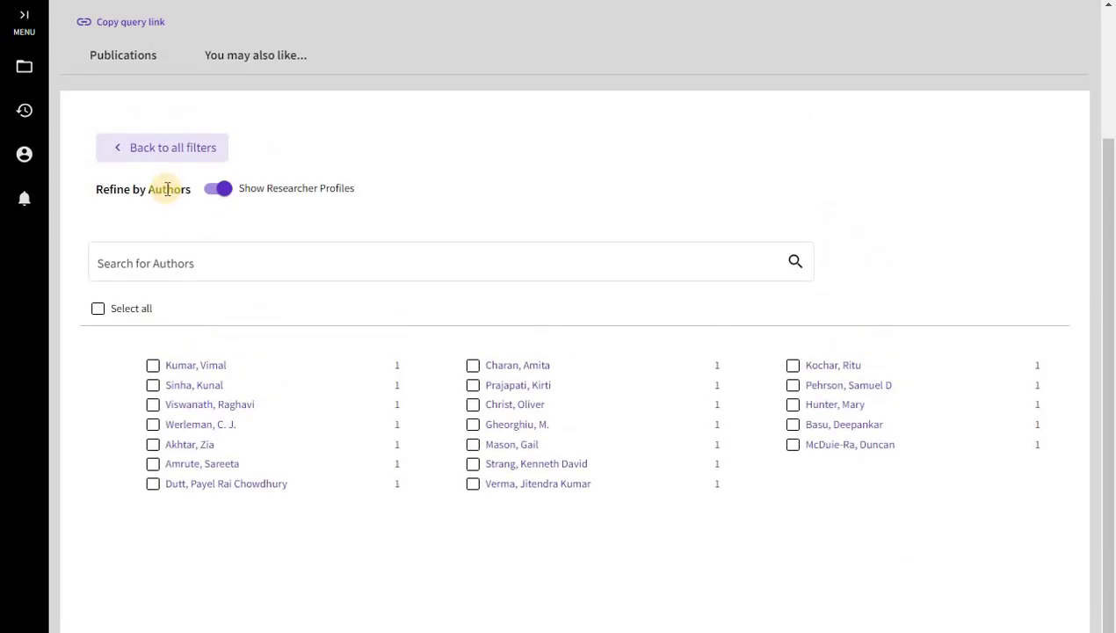
click(145, 145)
Refine the hate crime results to publication years 2023 and 2022 and review the matching papers.
scroll(154, 399, down, 1)
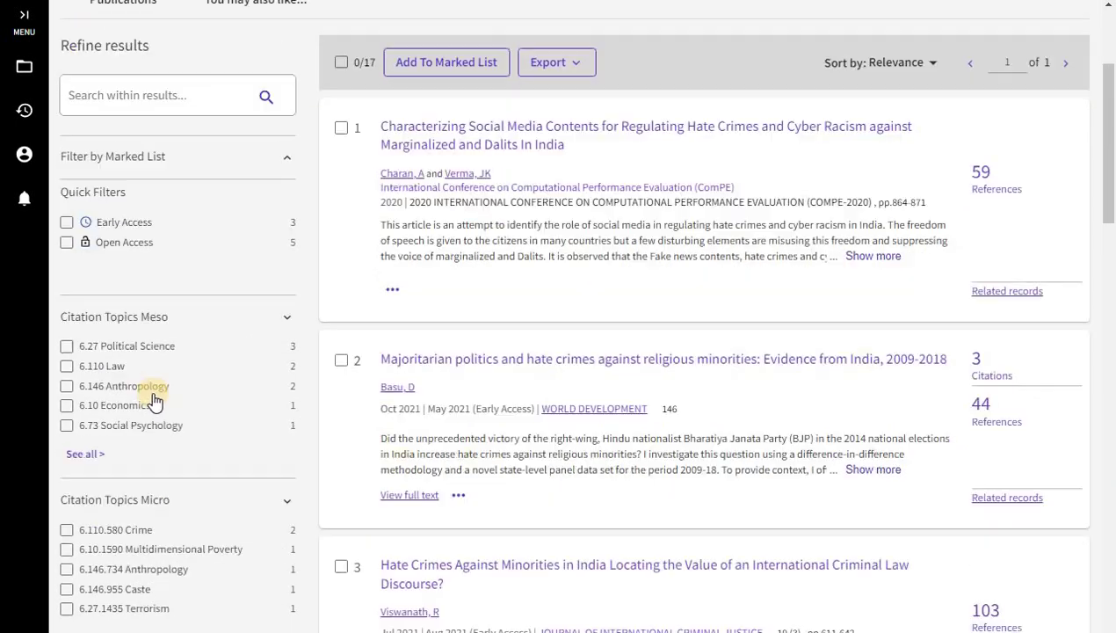
scroll(155, 400, down, 3)
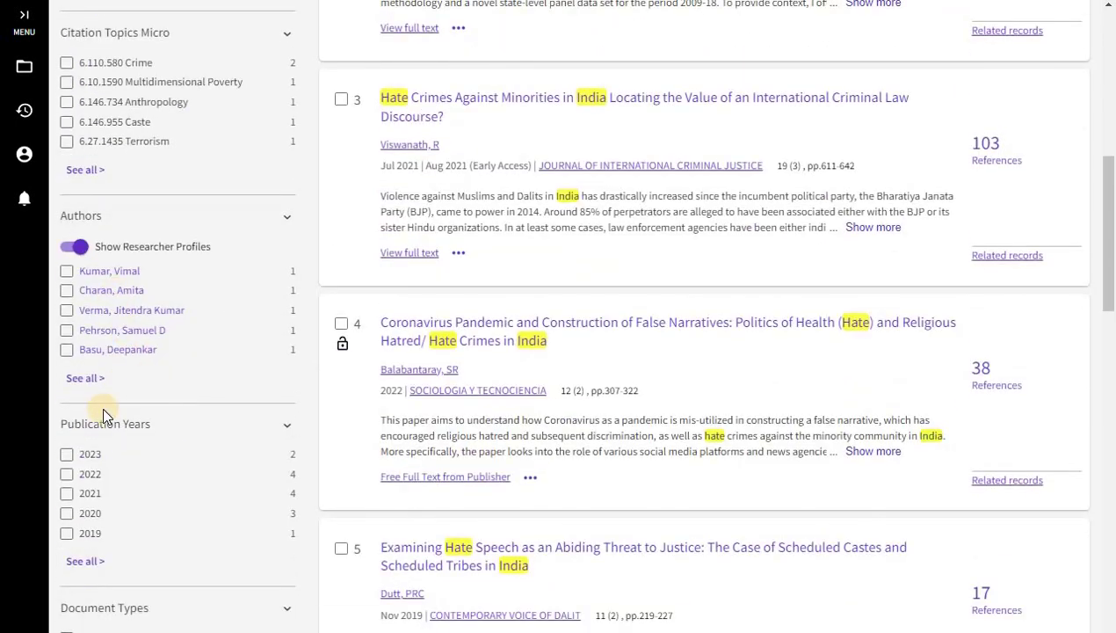
scroll(107, 430, down, 2)
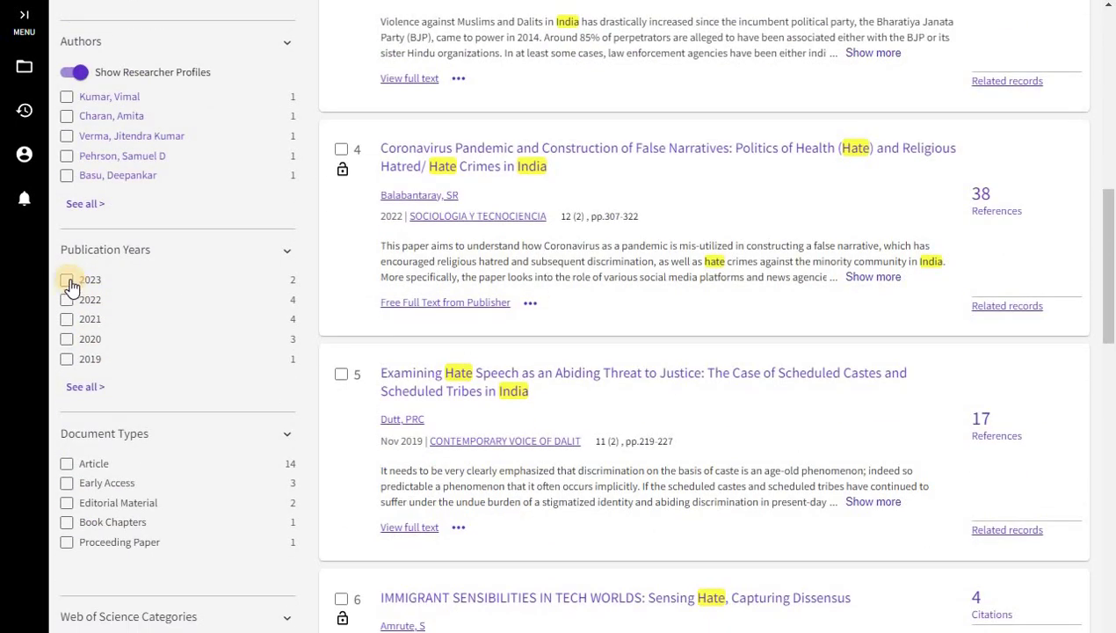
click(68, 281)
click(68, 300)
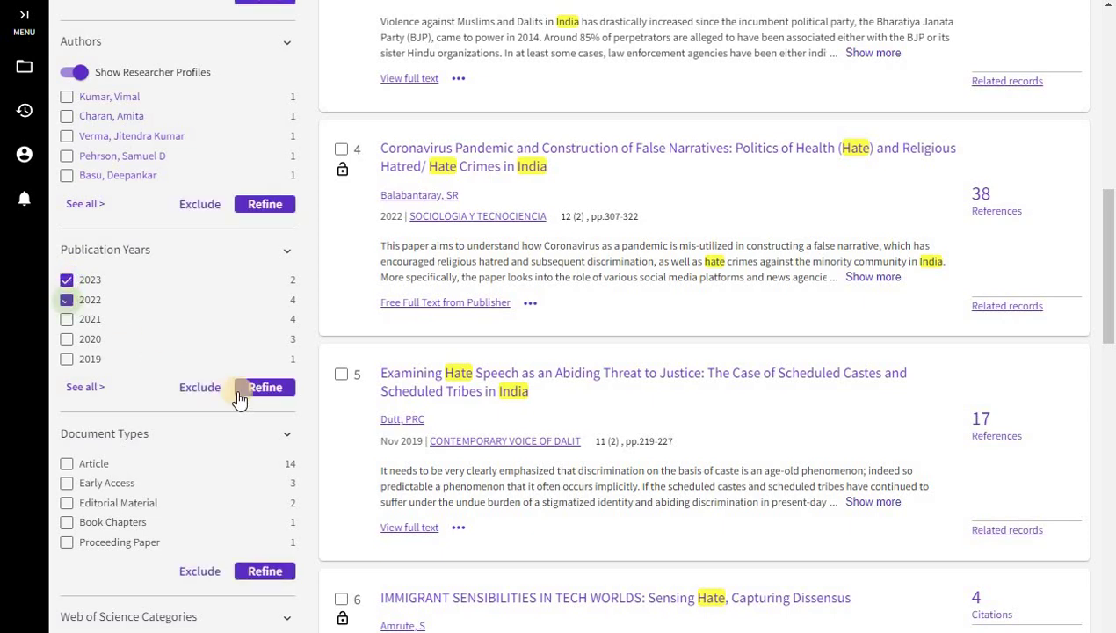
click(254, 387)
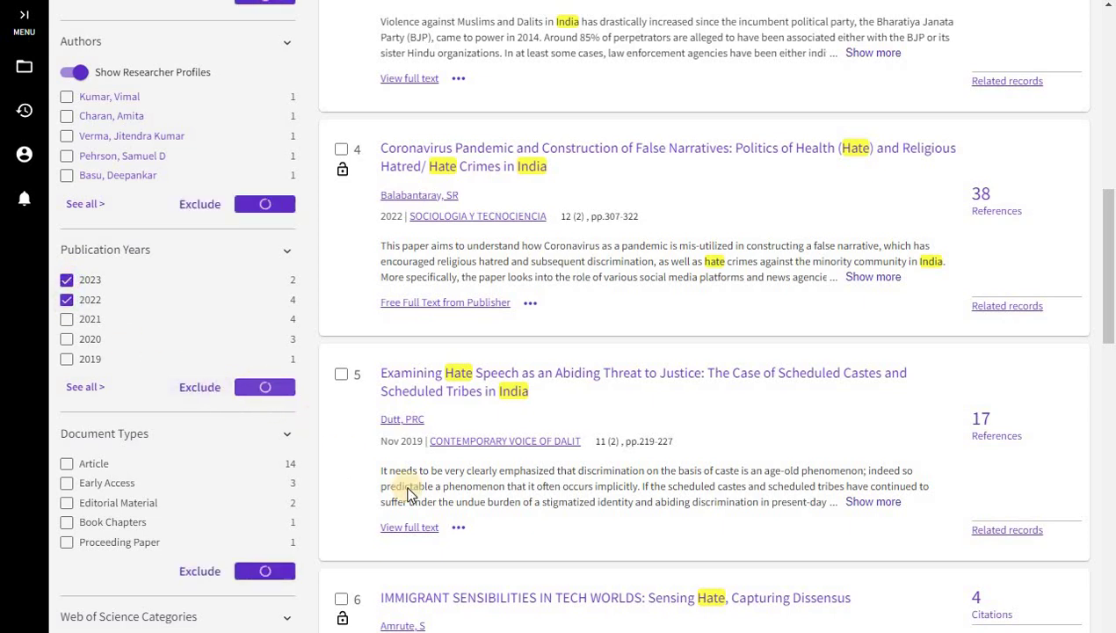
scroll(508, 355, down, 3)
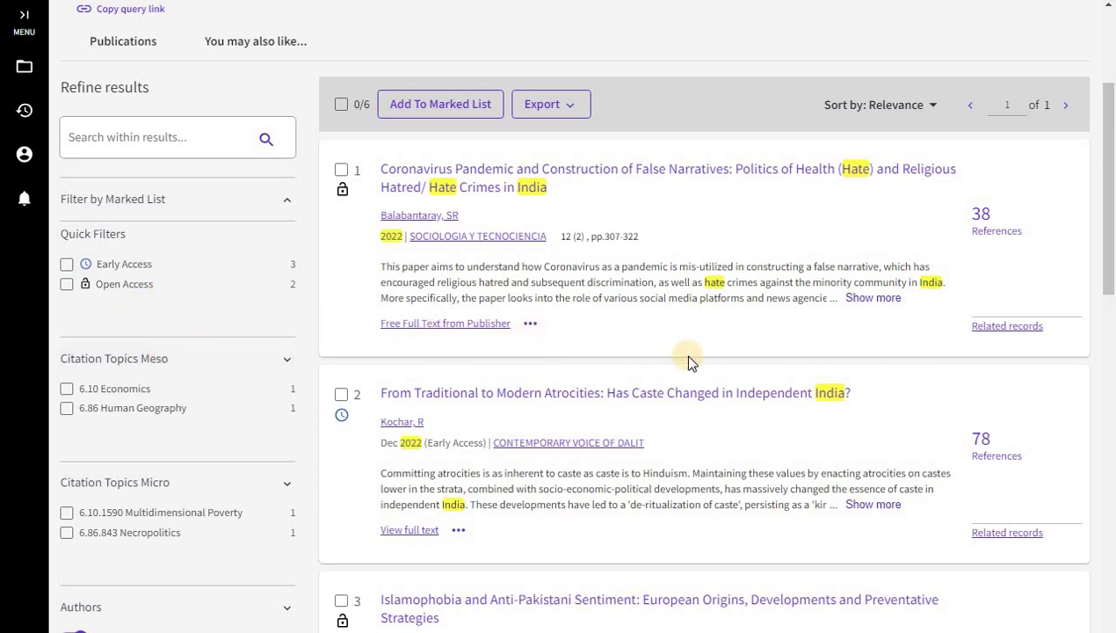
scroll(694, 362, down, 1)
scroll(691, 367, down, 2)
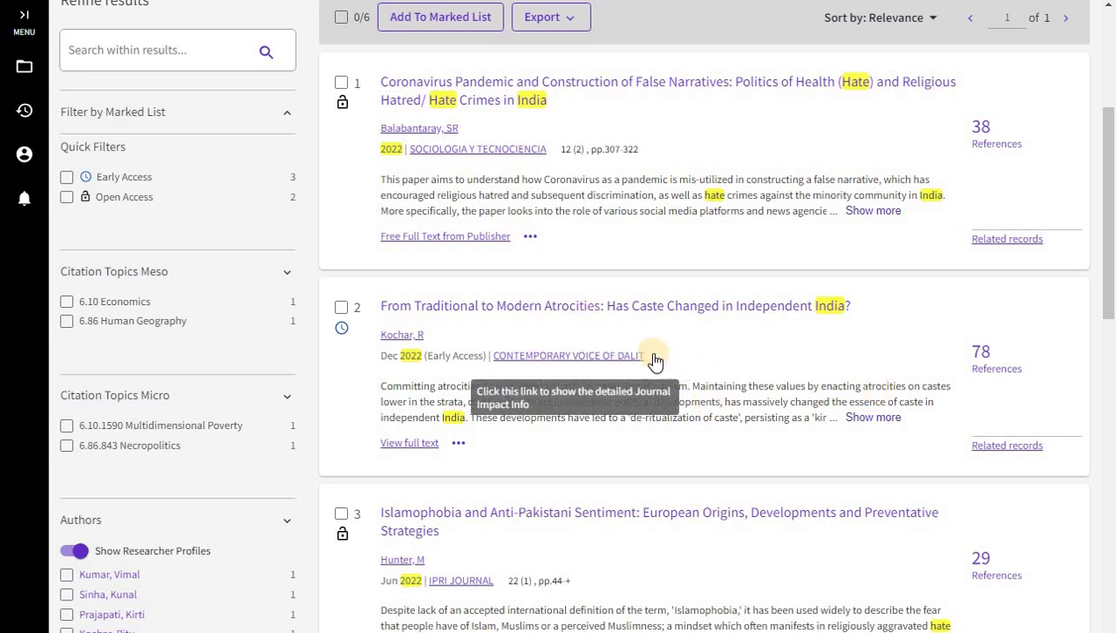
Return to the search form, add "identity theory" in all fields as a third And term, and run the search.
scroll(859, 376, up, 6)
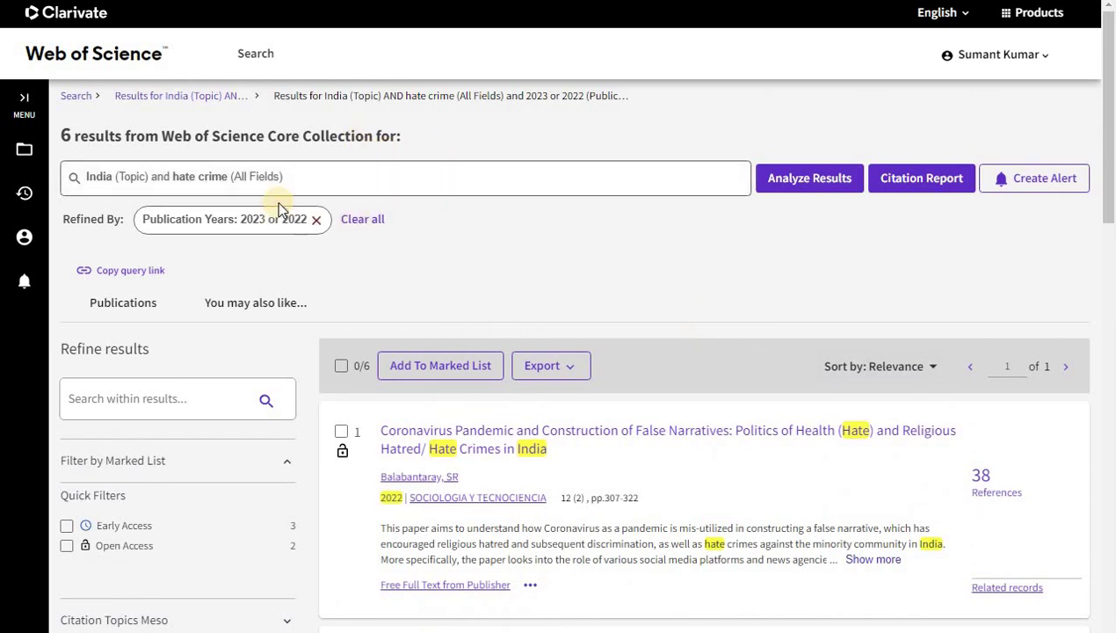
click(268, 74)
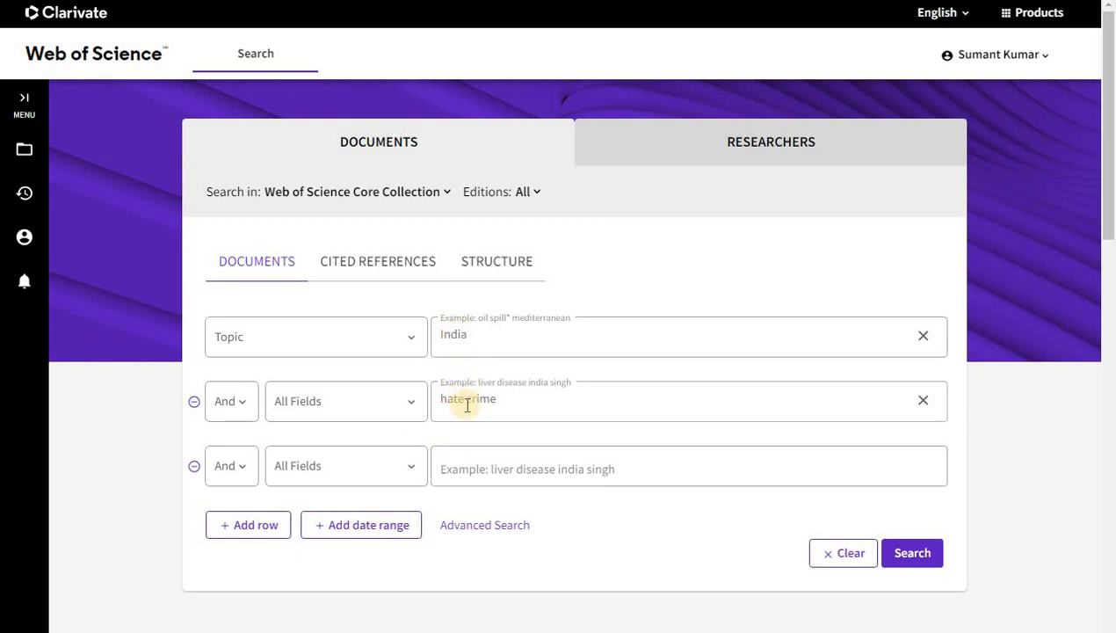
click(492, 468)
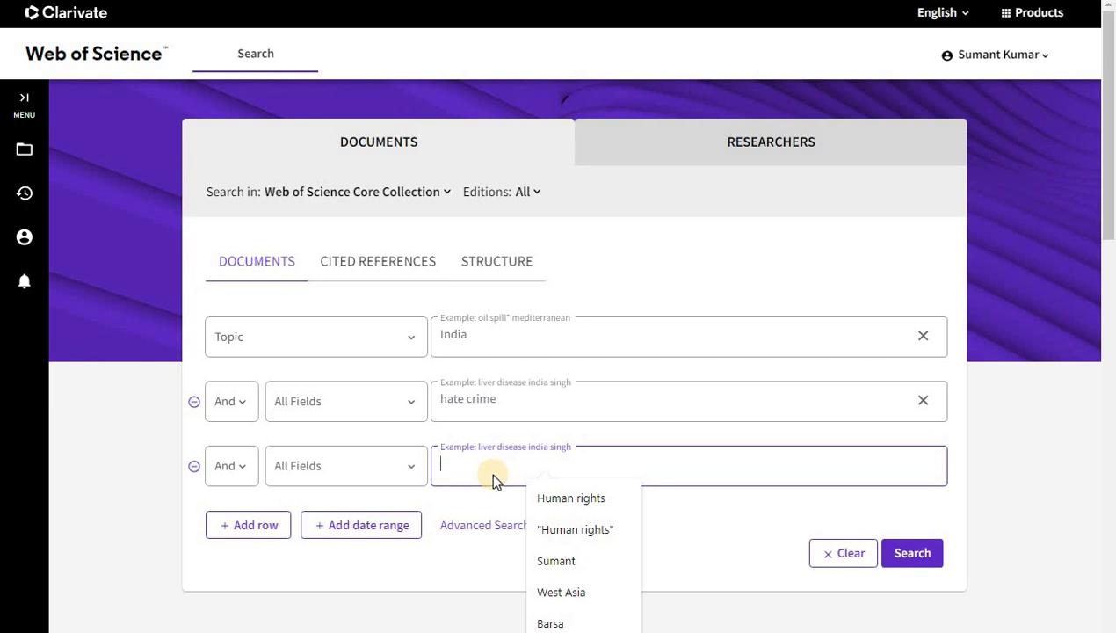
text(identity theory)
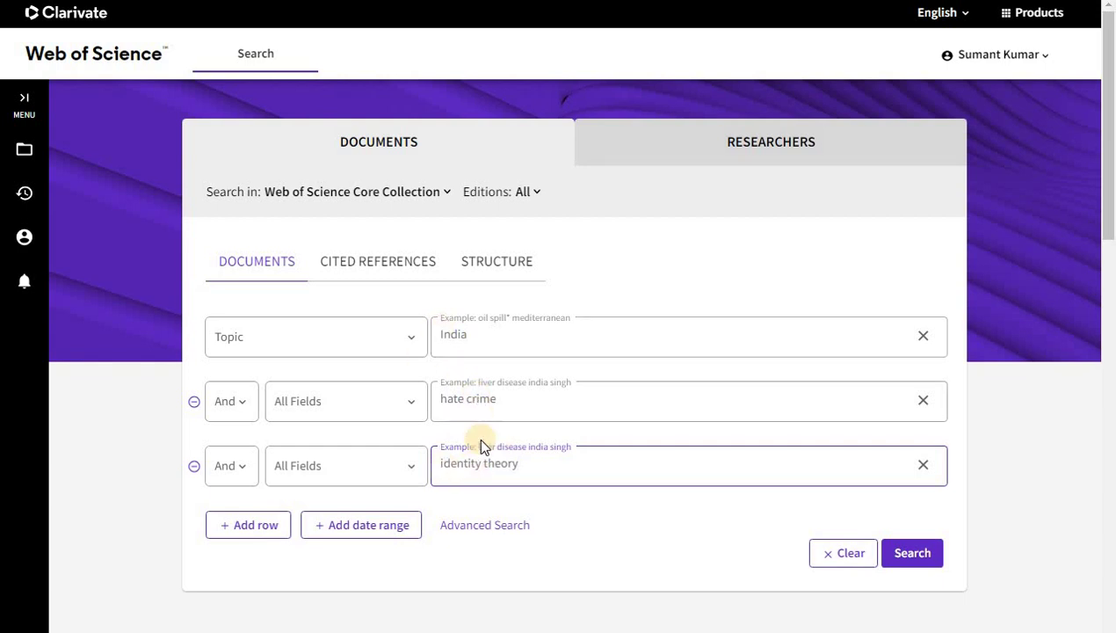
click(912, 551)
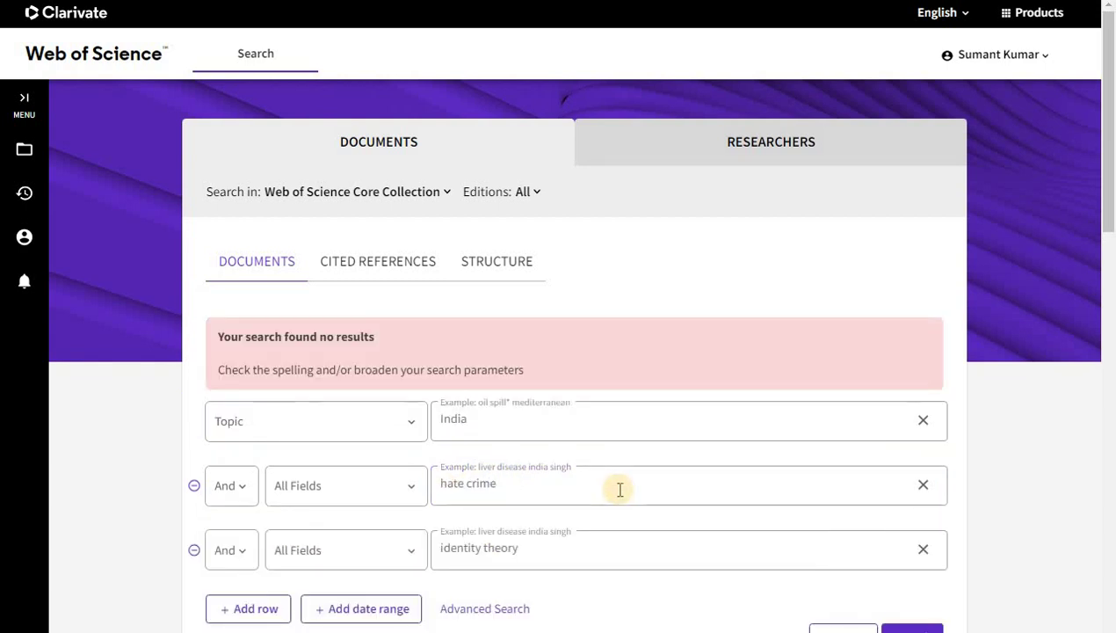
Shorten the third search term to "identity", rerun the search, and review the listed papers.
scroll(394, 434, down, 1)
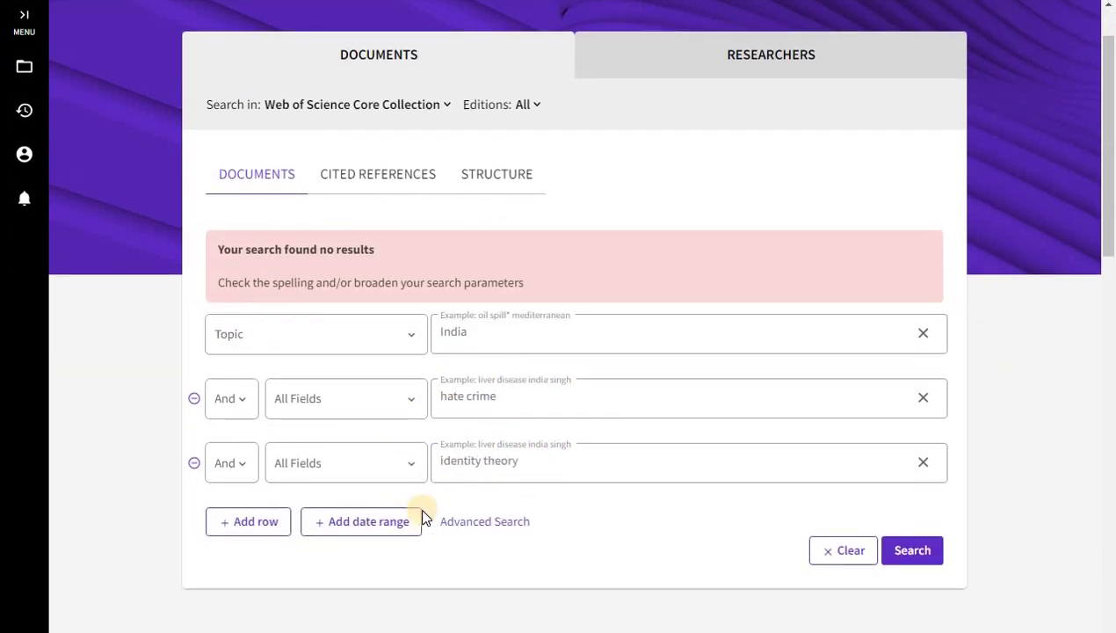
drag(535, 460, 485, 473)
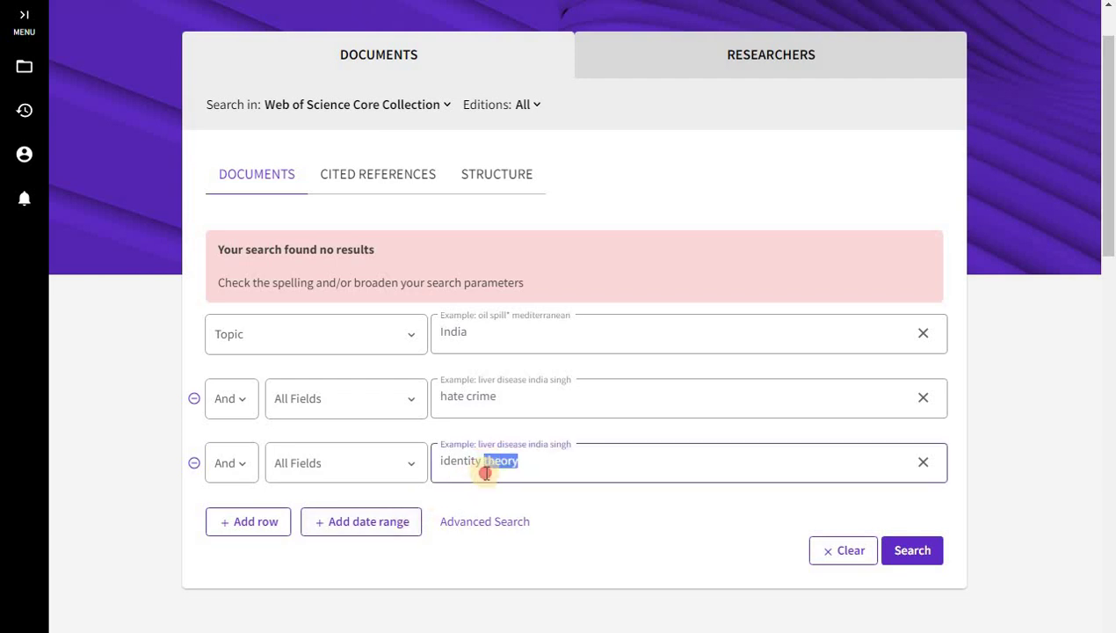
key(Return)
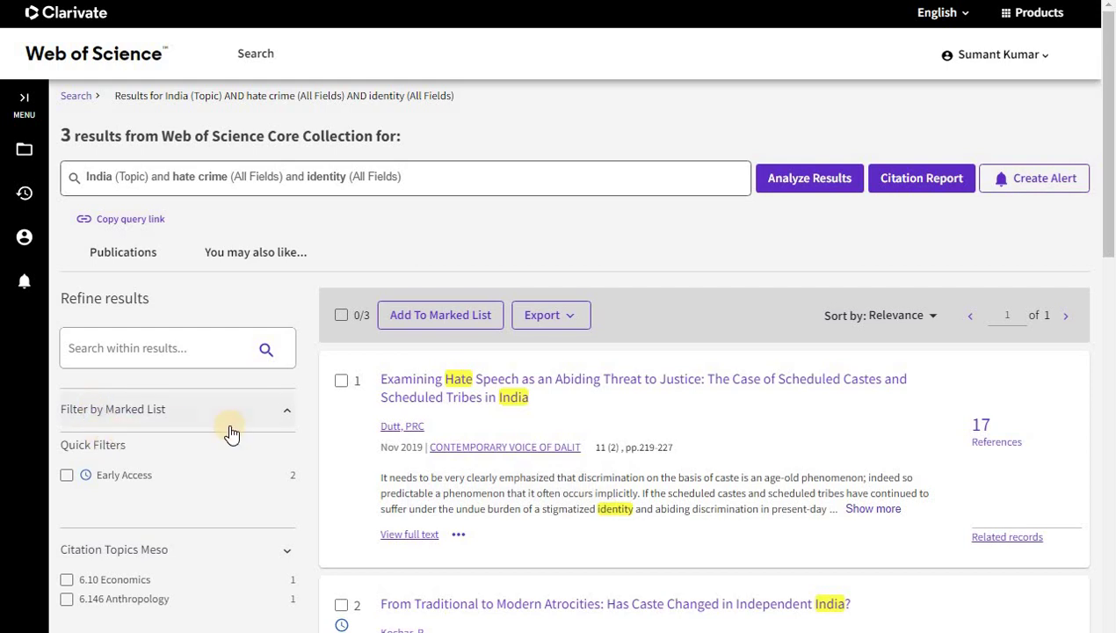
scroll(236, 425, down, 2)
scroll(600, 424, down, 1)
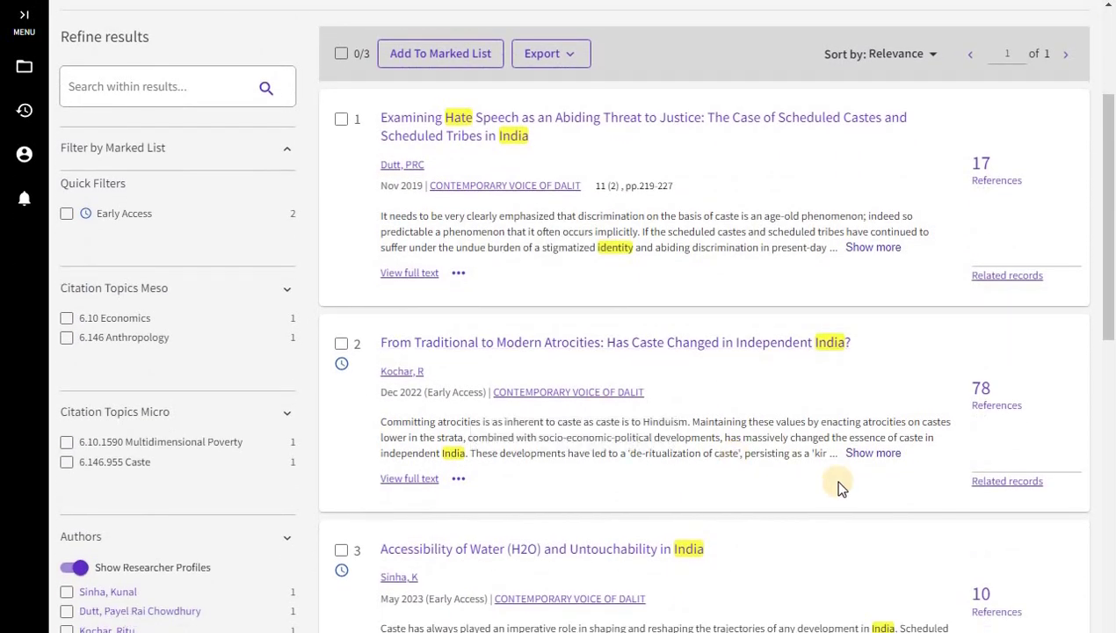
Review the papers matching India, hate crime and identity, along with the refinement filters offered for them.
scroll(851, 421, down, 1)
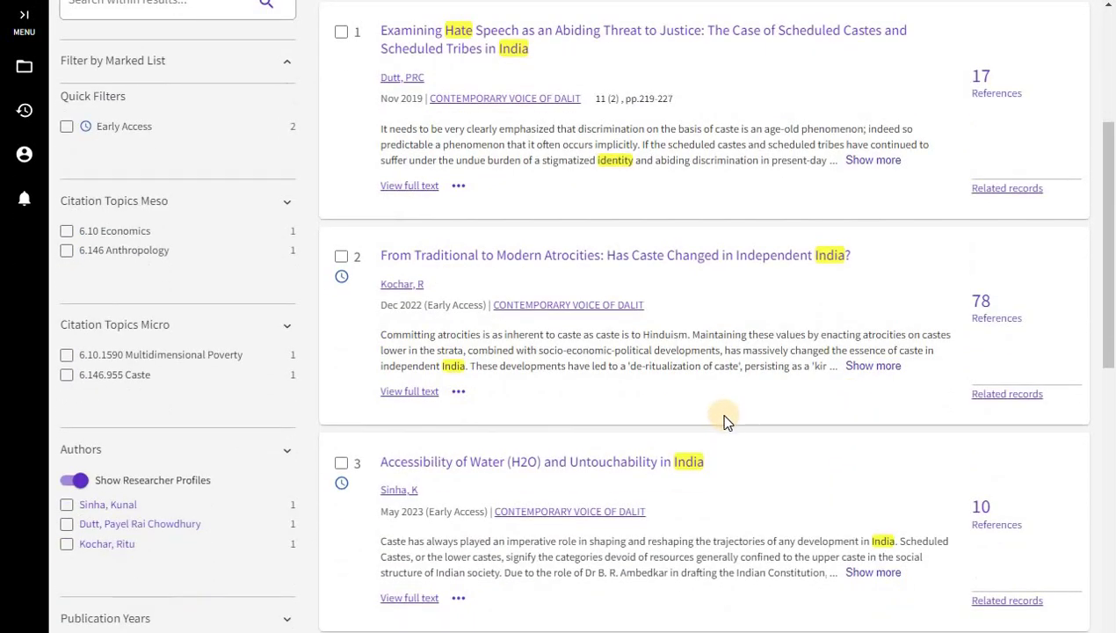
double_click(615, 159)
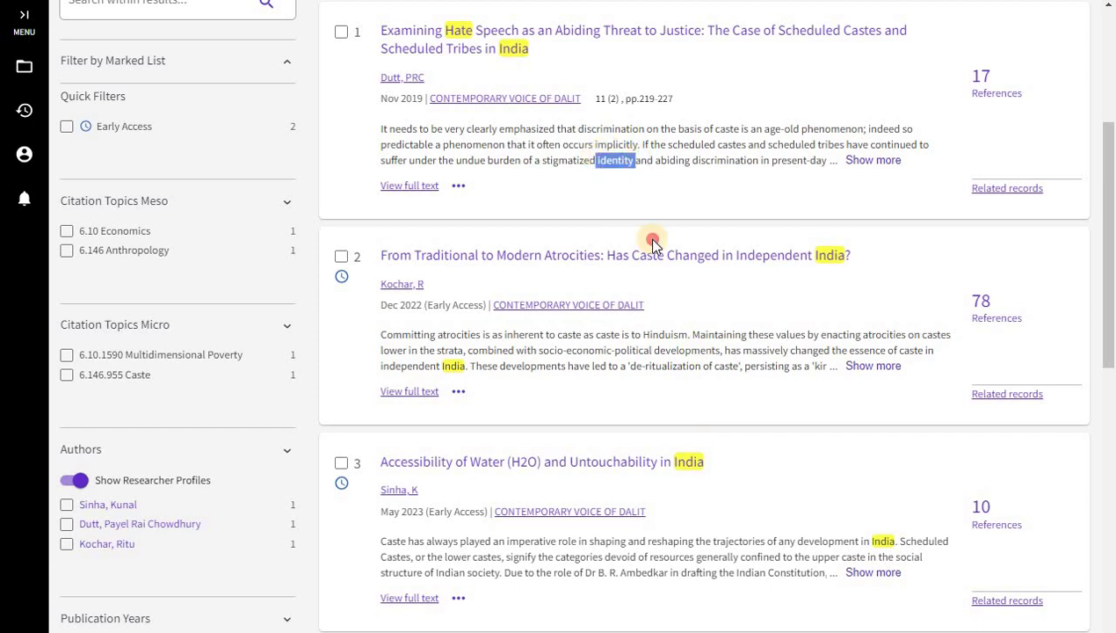
scroll(575, 442, down, 3)
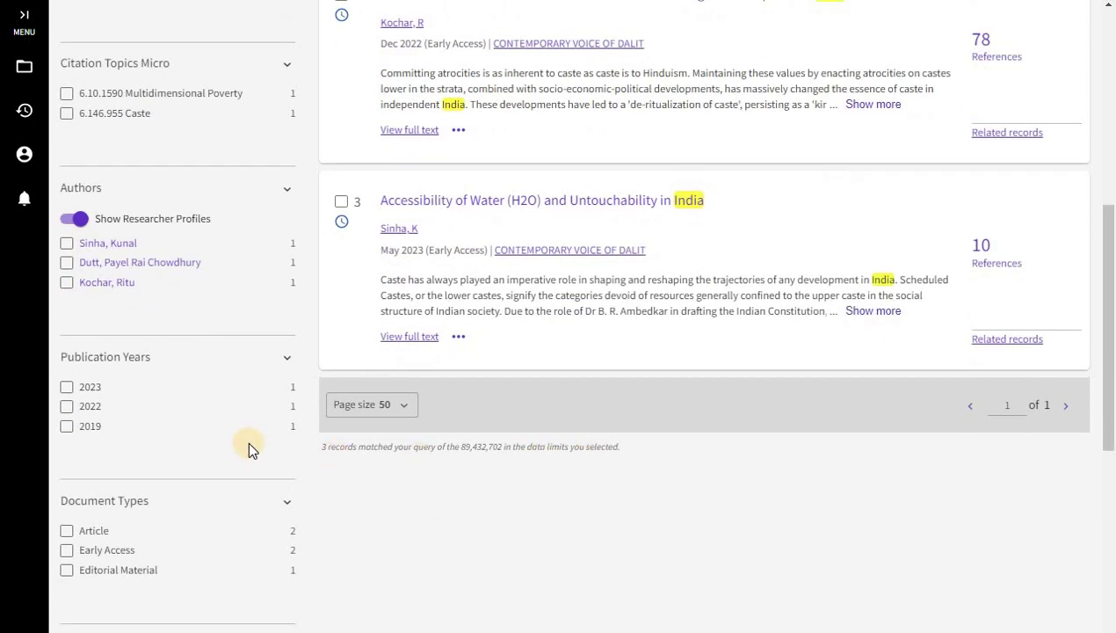
scroll(229, 448, up, 3)
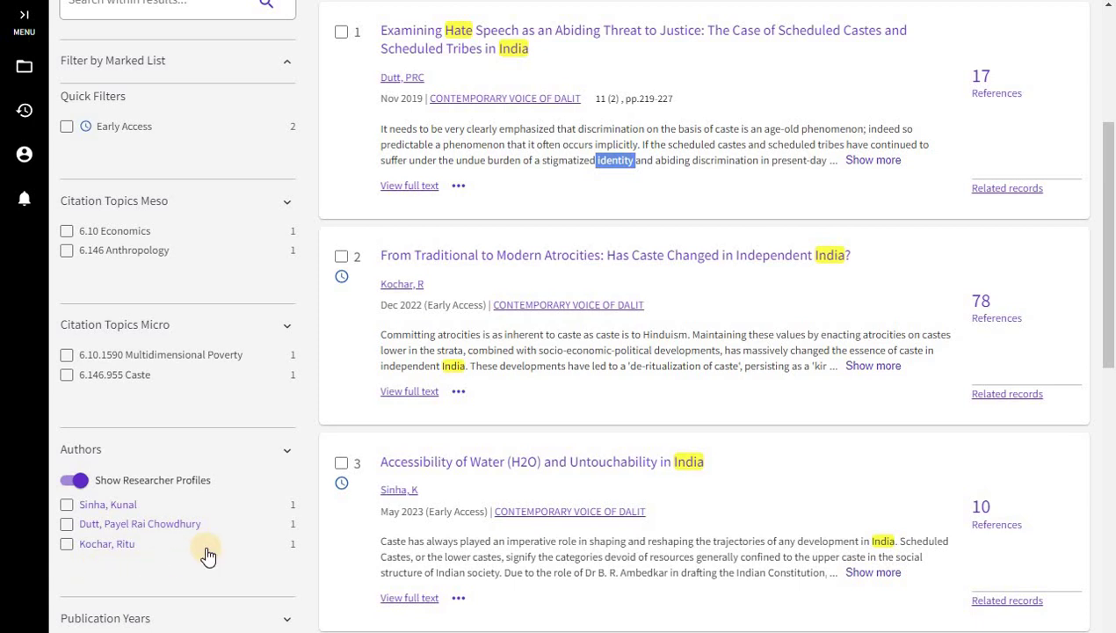
scroll(215, 527, up, 2)
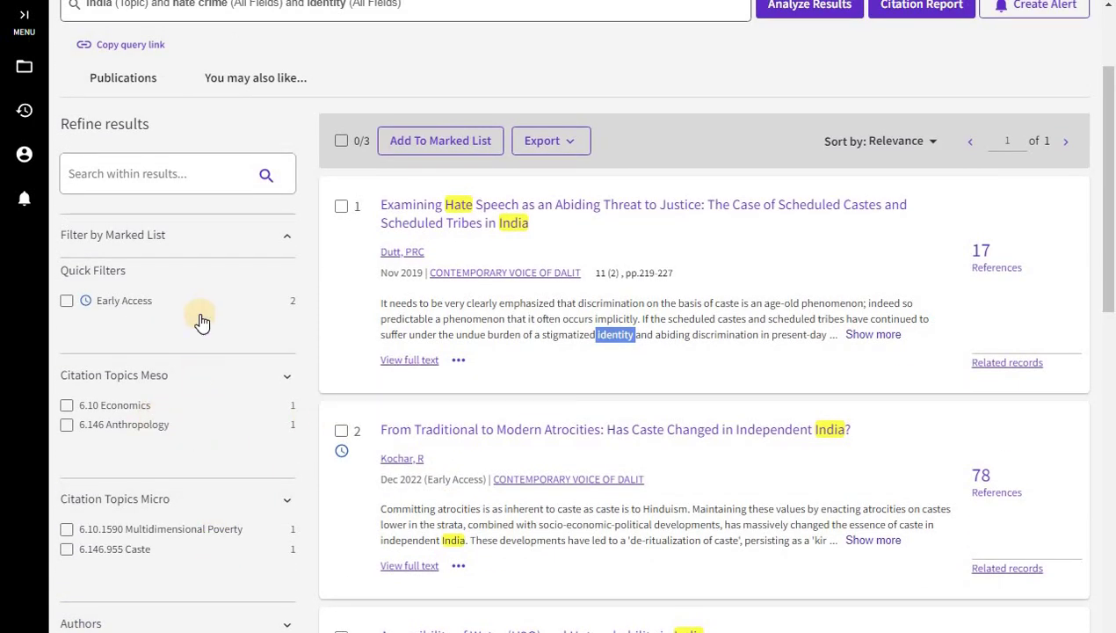
scroll(227, 246, up, 2)
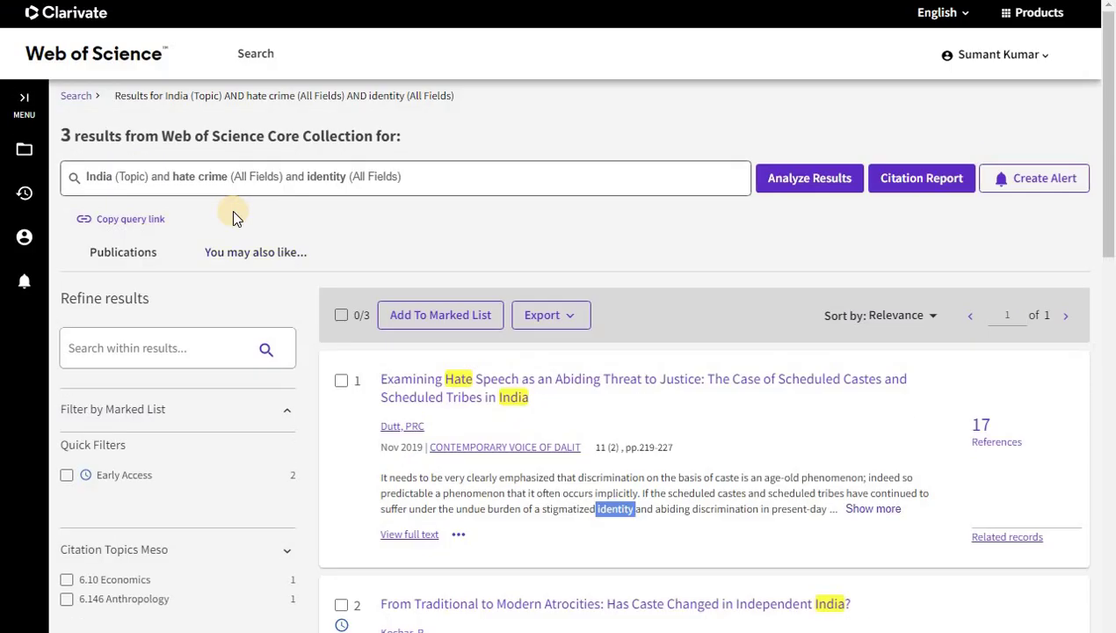
Return to the search form and clear the "hate crime" and "identity" terms.
click(258, 56)
click(524, 398)
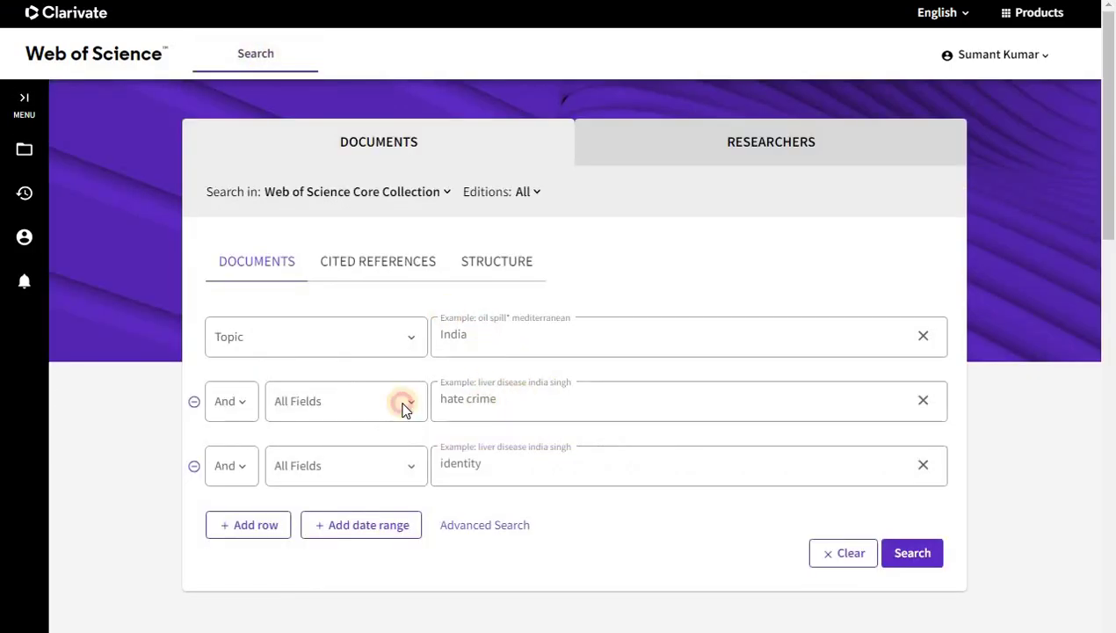
key(ctrl+a)
key(BackSpace)
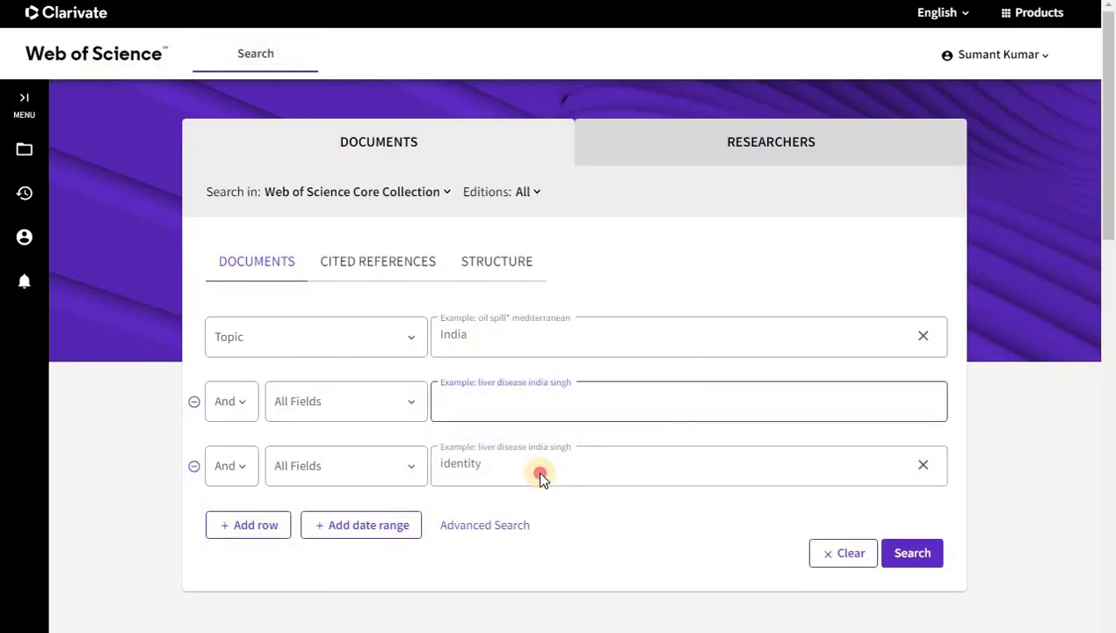
double_click(444, 466)
key(End)
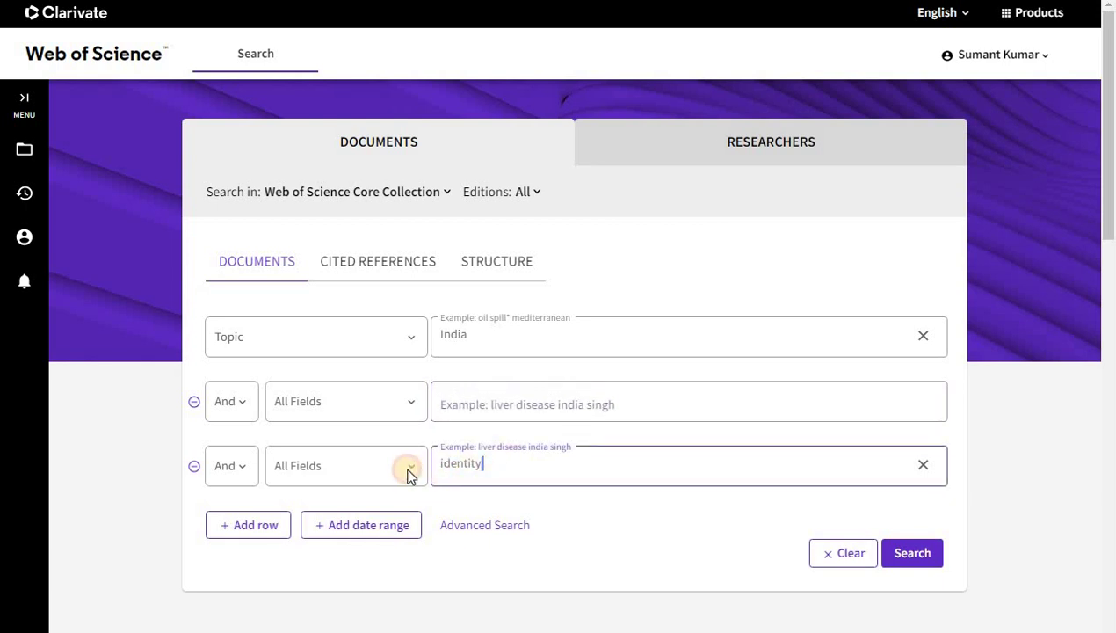
key(ctrl+a)
key(BackSpace)
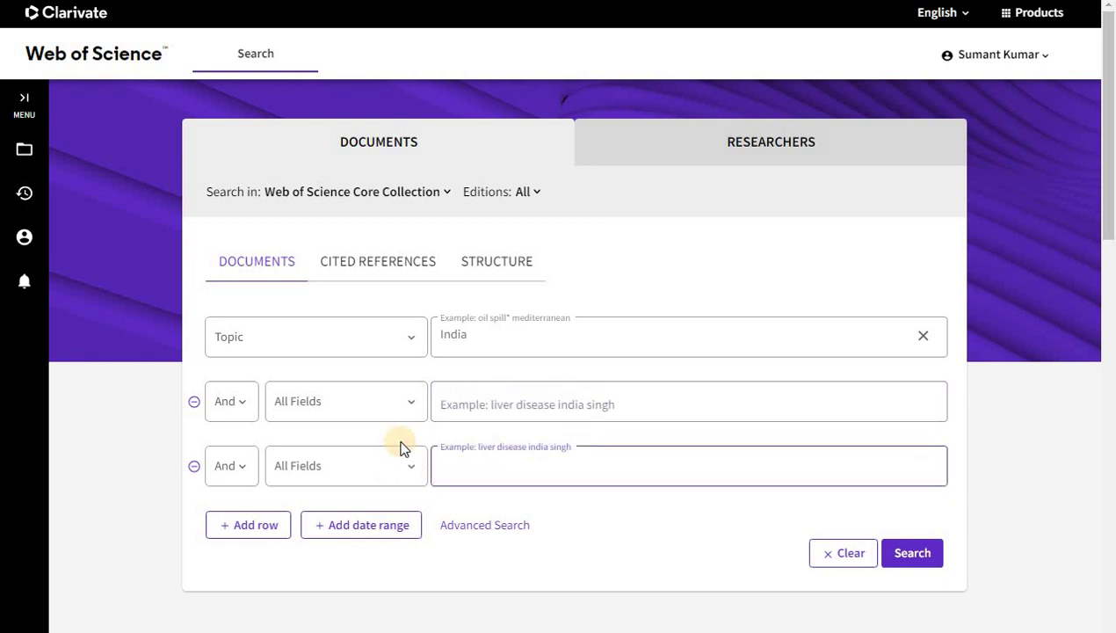
Enter "covid-19" in all fields as the second And term alongside the India topic and run the search.
click(444, 400)
text(covid-19)
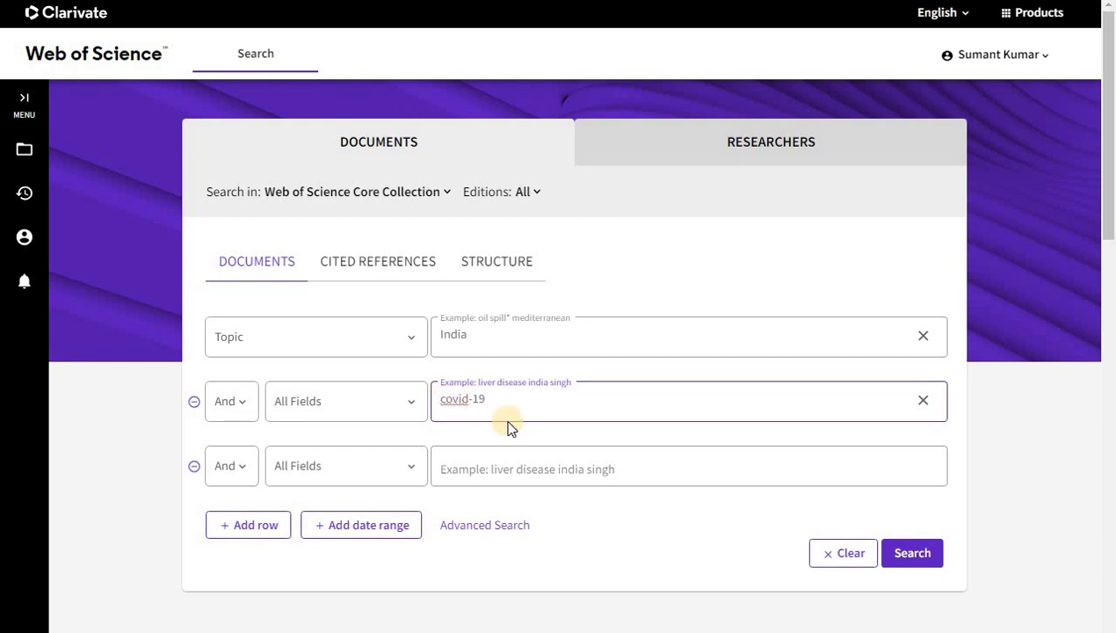
click(924, 559)
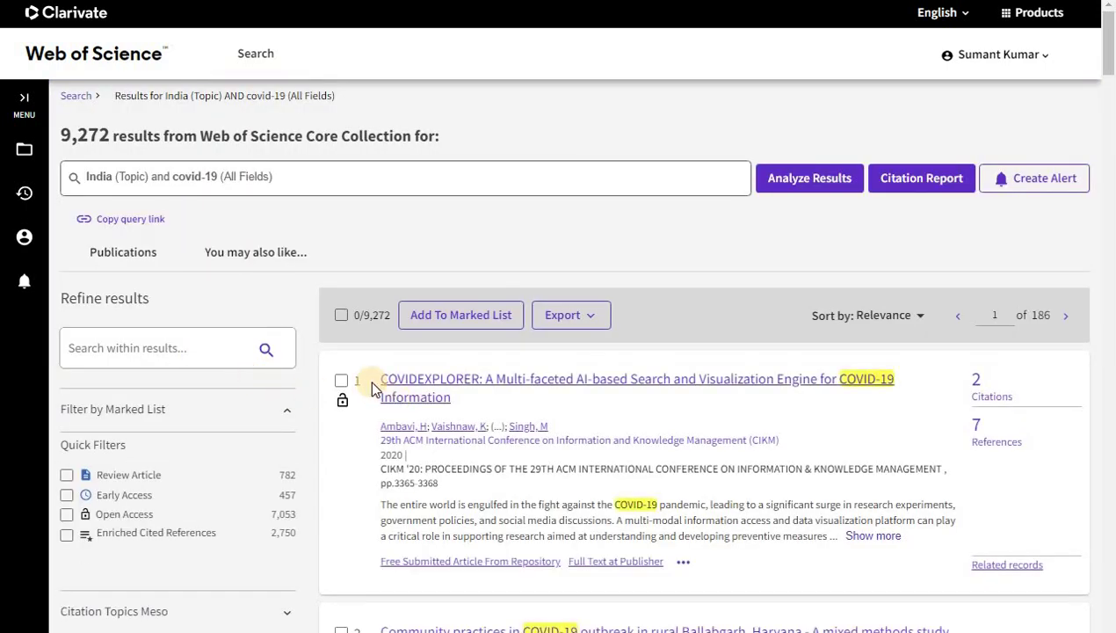
Examine the refinement filters for the covid-19 results, from quick filters and citation topics to authors and publication years.
scroll(334, 427, down, 2)
scroll(224, 299, down, 2)
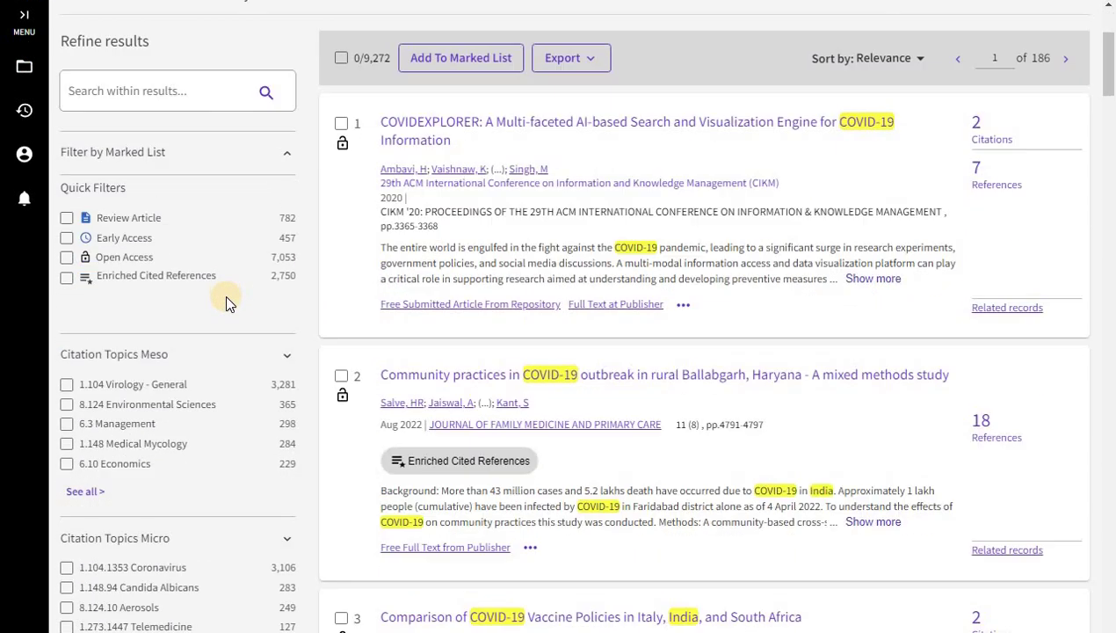
scroll(219, 443, down, 1)
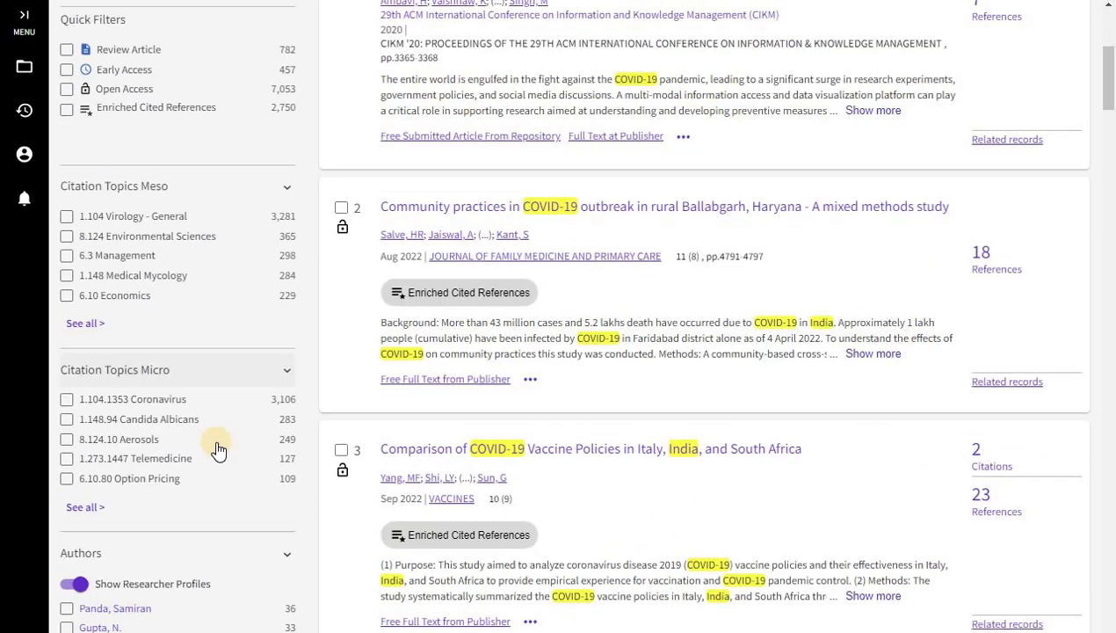
scroll(216, 449, down, 1)
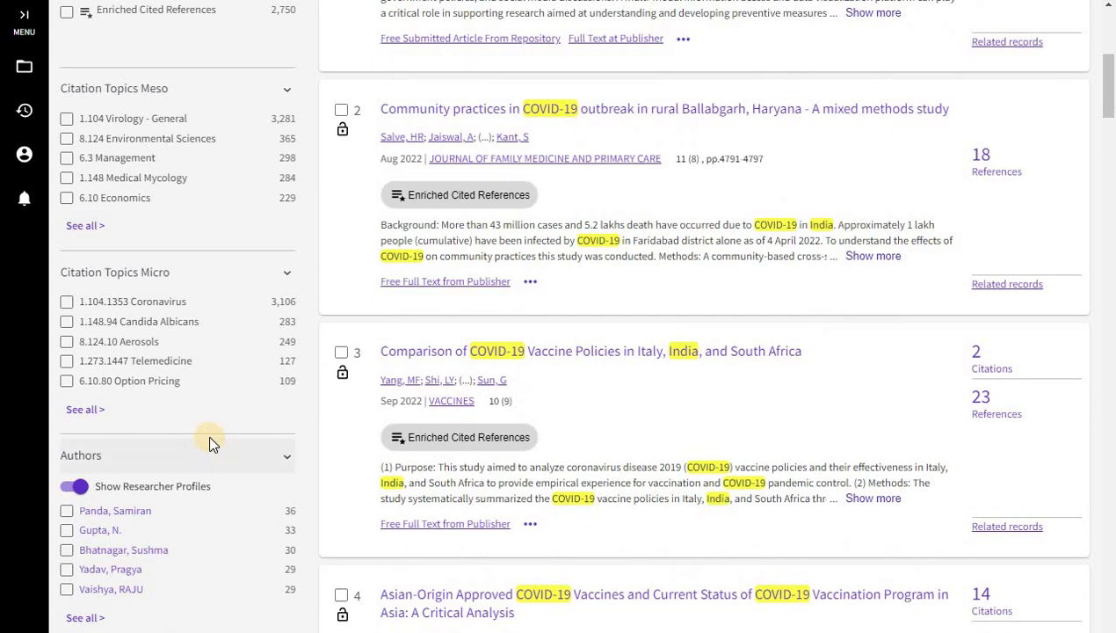
scroll(211, 442, down, 1)
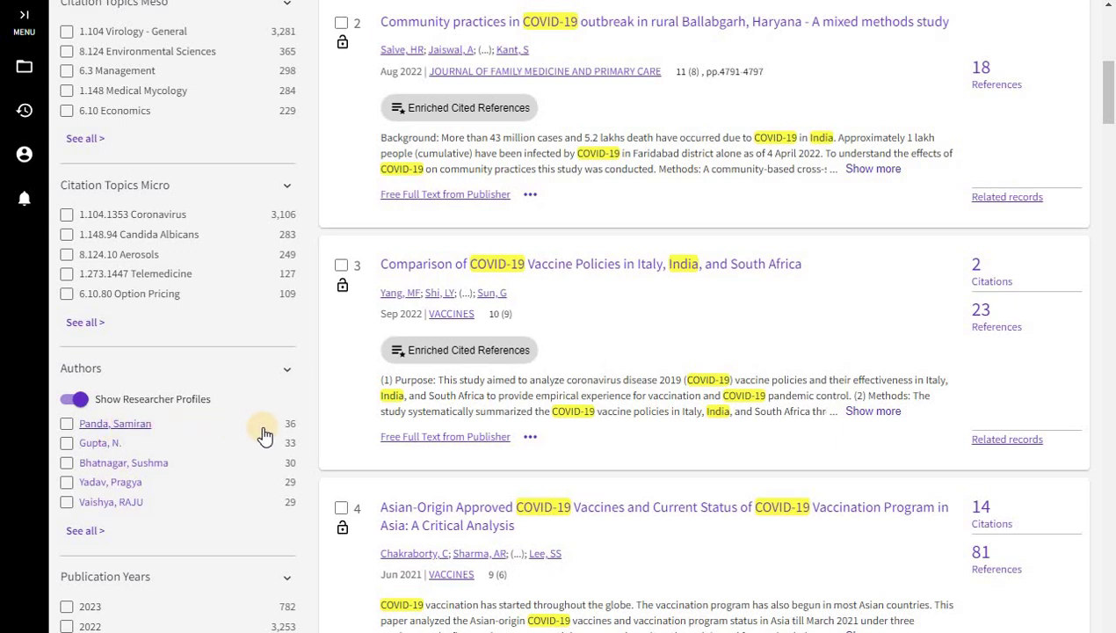
scroll(120, 505, down, 1)
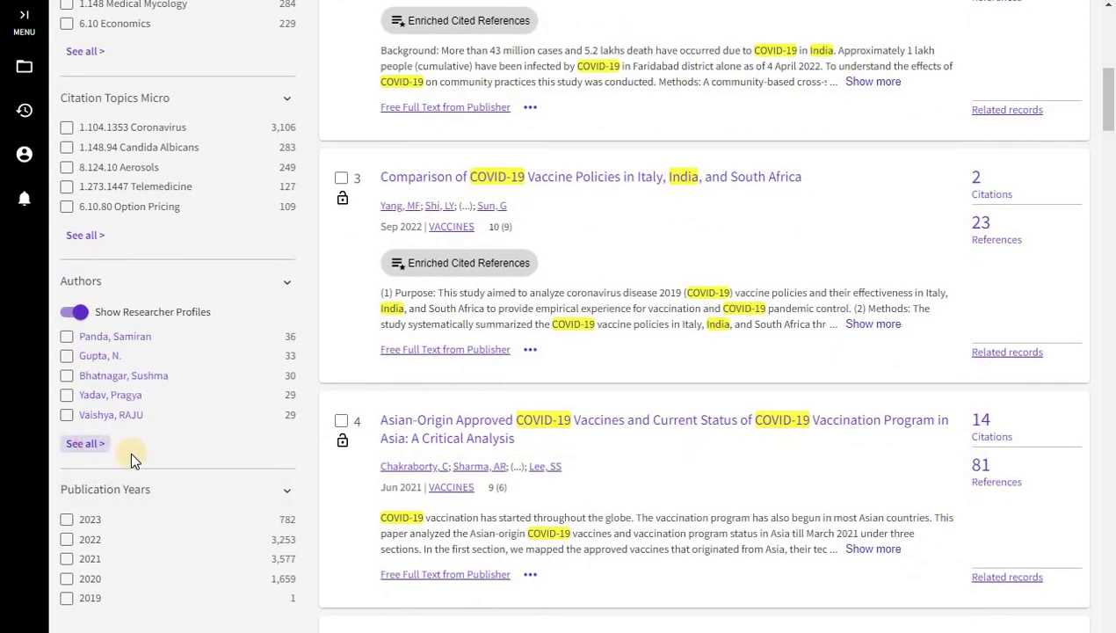
Open the full list of authors for the covid-19 results and look through it.
click(130, 450)
scroll(439, 451, down, 1)
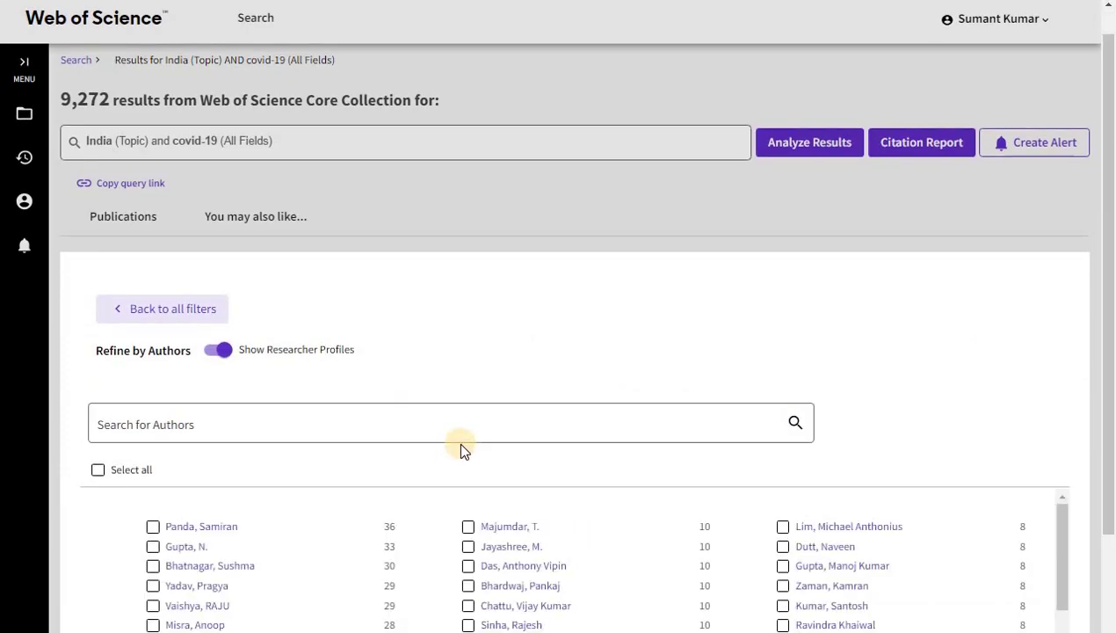
scroll(461, 450, down, 3)
scroll(568, 391, down, 1)
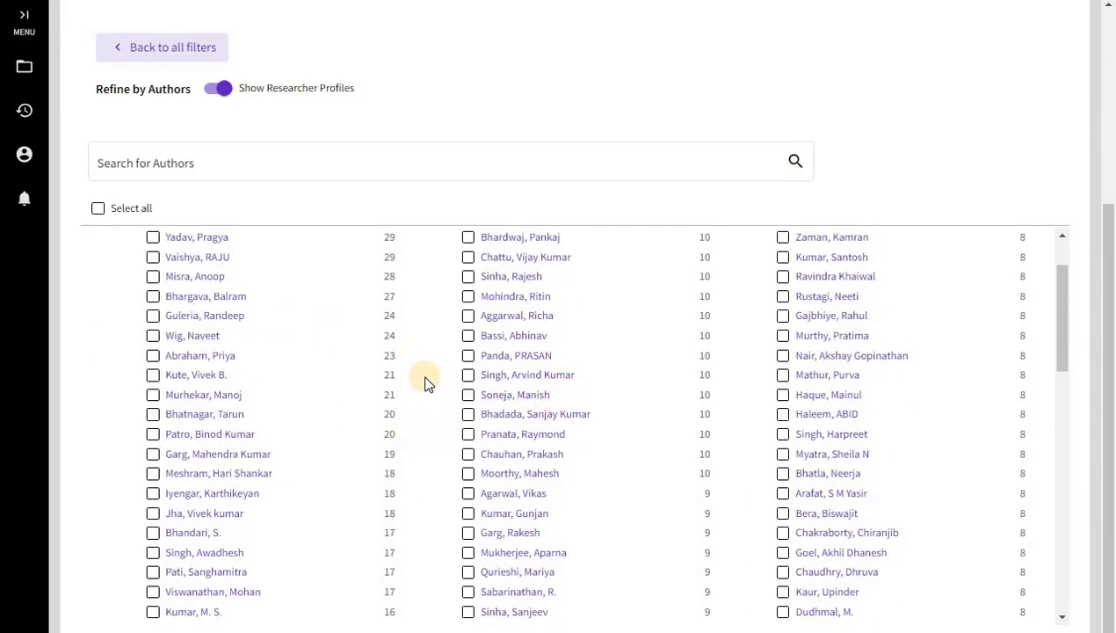
scroll(417, 391, up, 1)
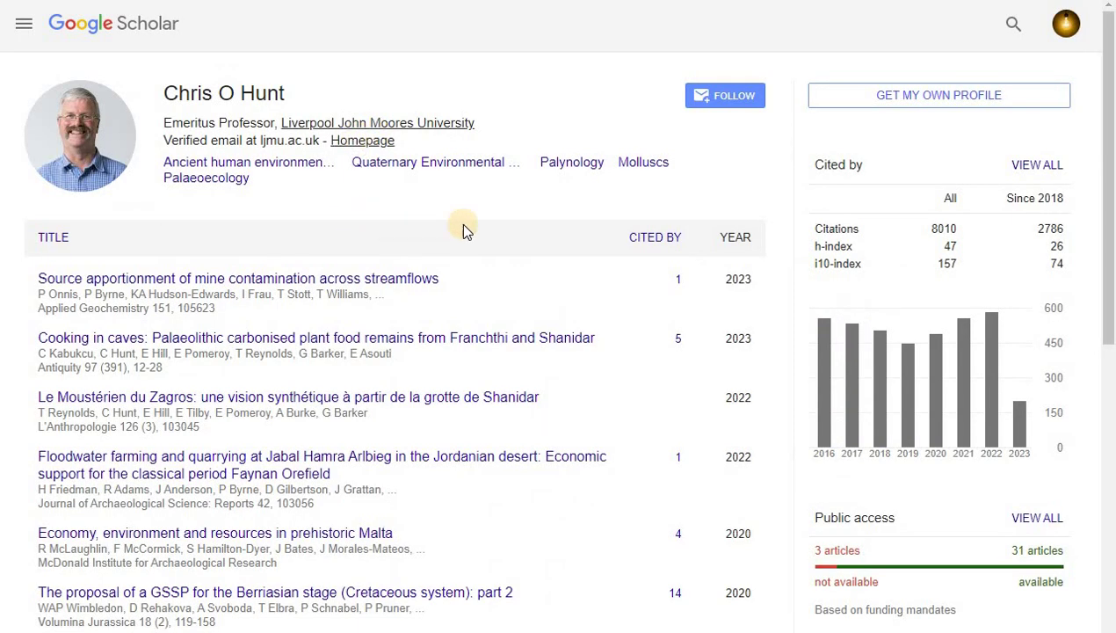
Switch to Google Scholar, search profiles for the name of the first-listed covid-19 author, and open the matching profile.
click(1013, 24)
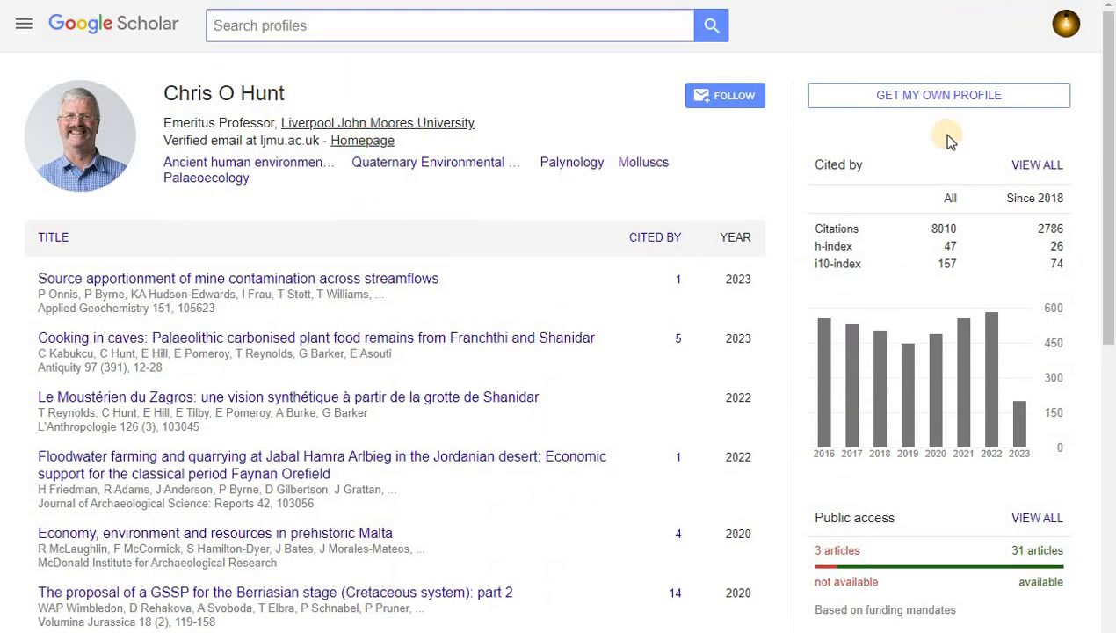
text(pa)
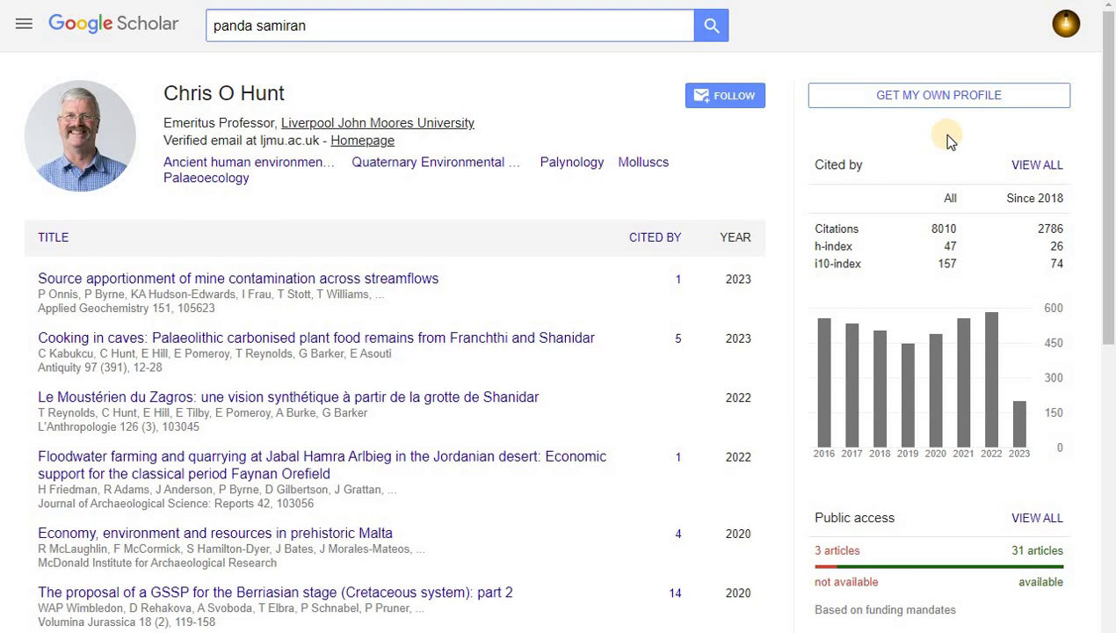
text(nda samiran)
key(Return)
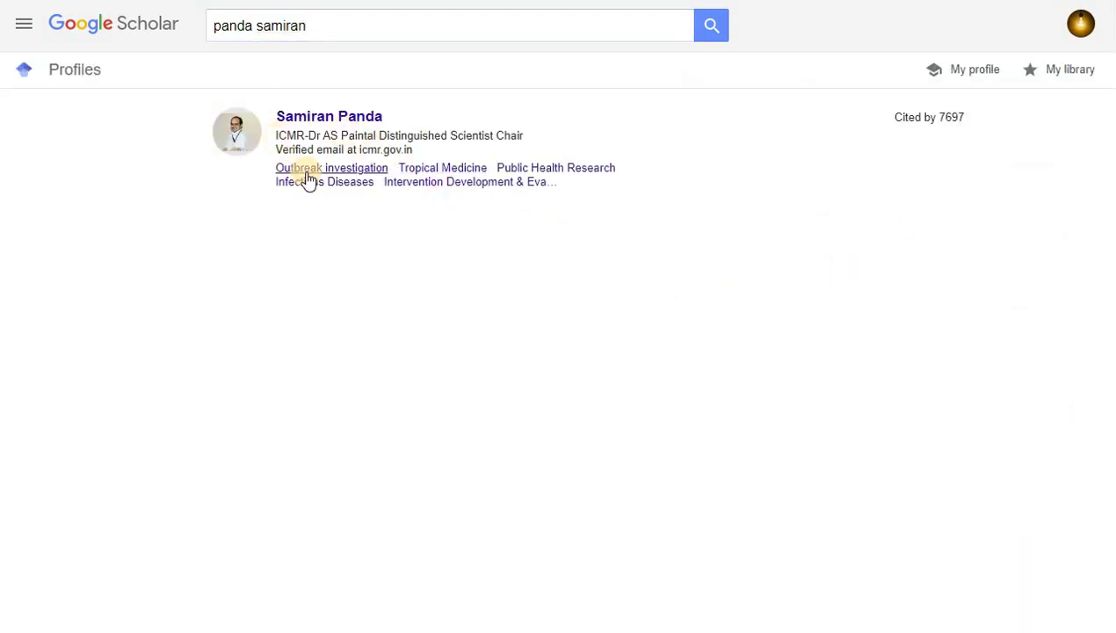
click(318, 118)
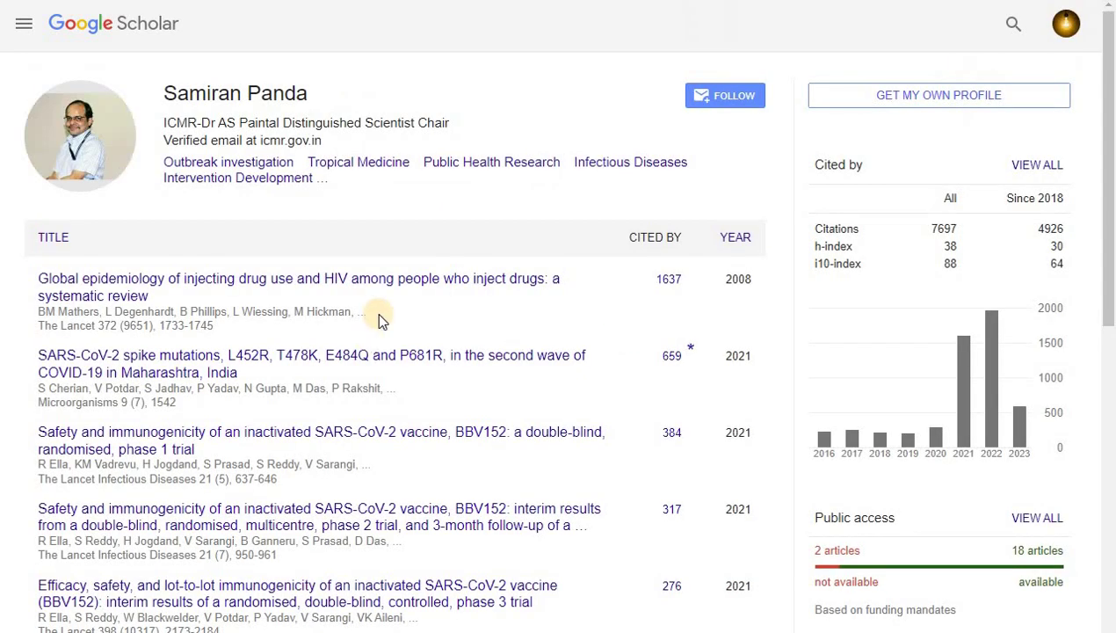
Review the author's publications, citation figures and co-authors on the Google Scholar profile.
scroll(360, 356, down, 1)
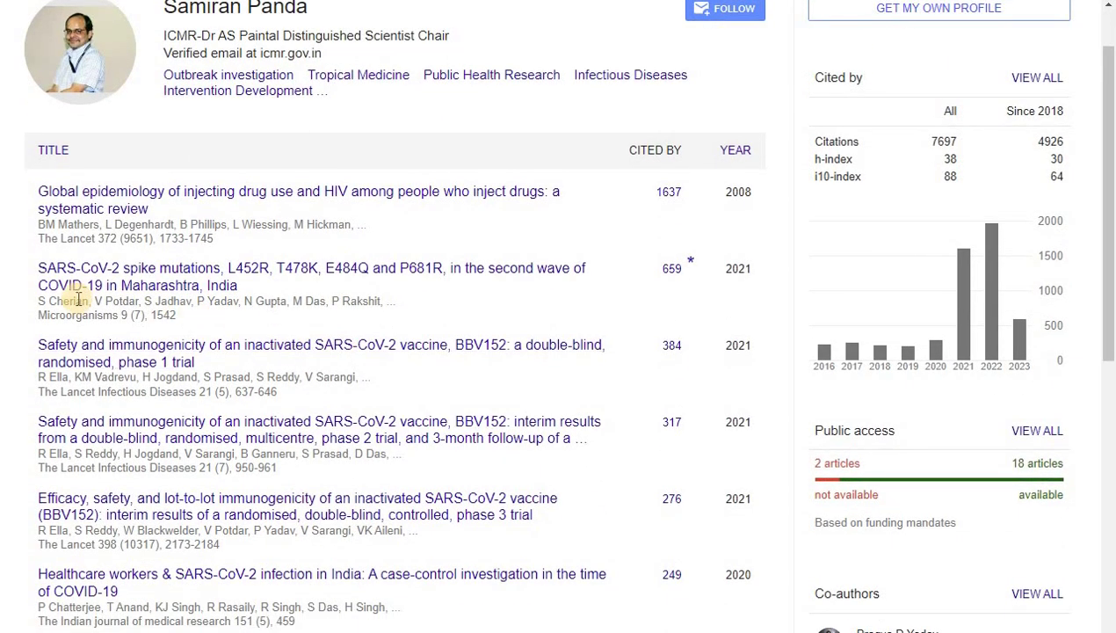
scroll(97, 268, down, 2)
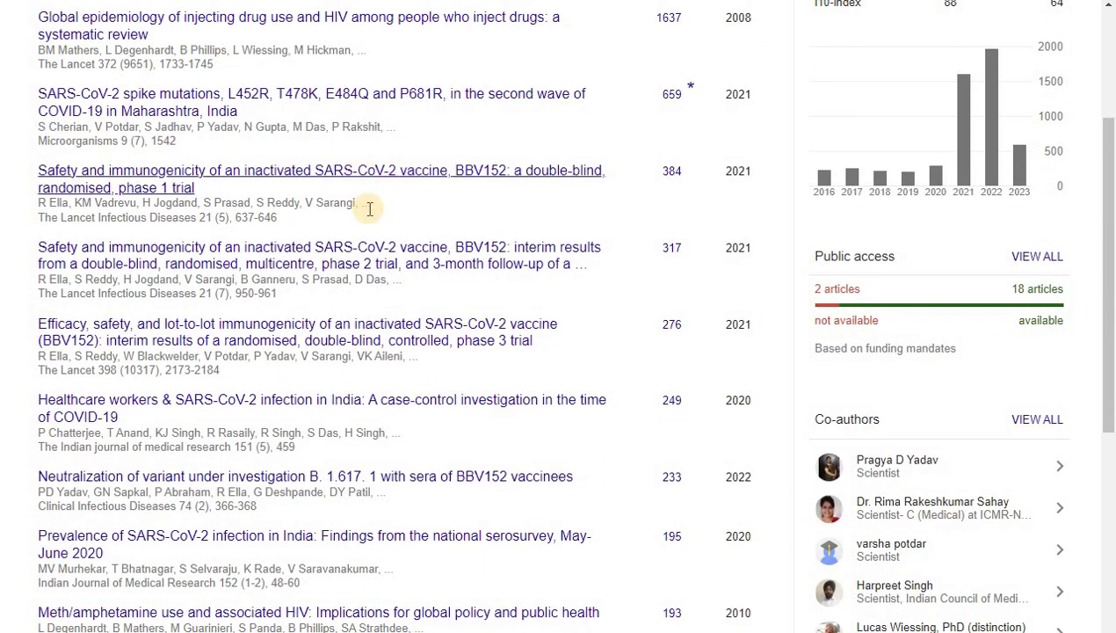
scroll(422, 206, down, 1)
scroll(269, 229, down, 1)
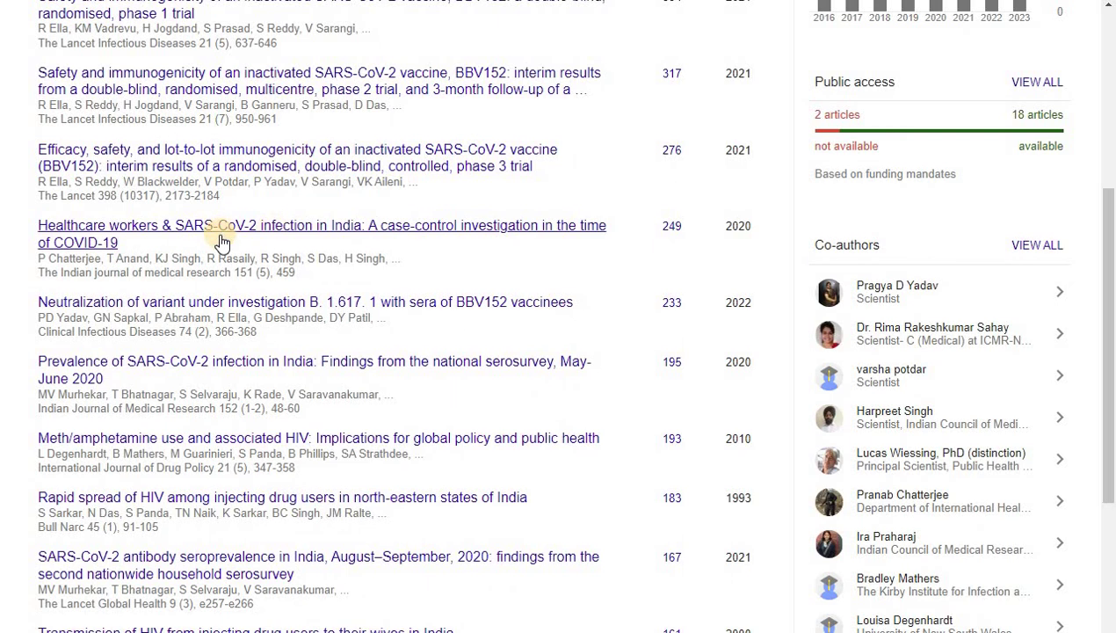
scroll(221, 245, down, 1)
scroll(319, 242, down, 2)
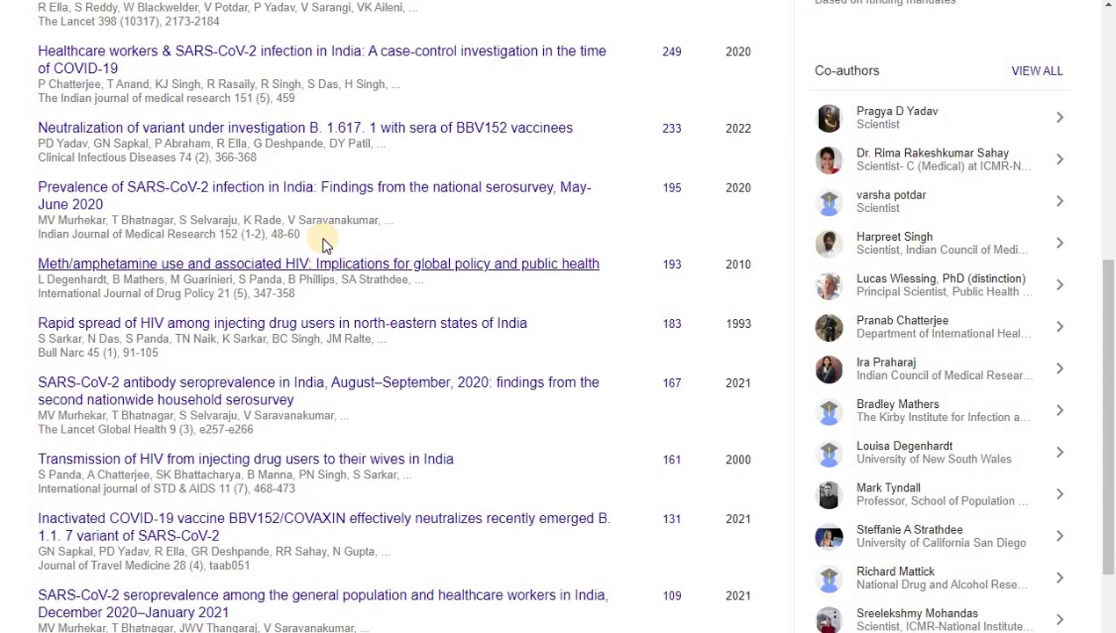
scroll(321, 257, down, 1)
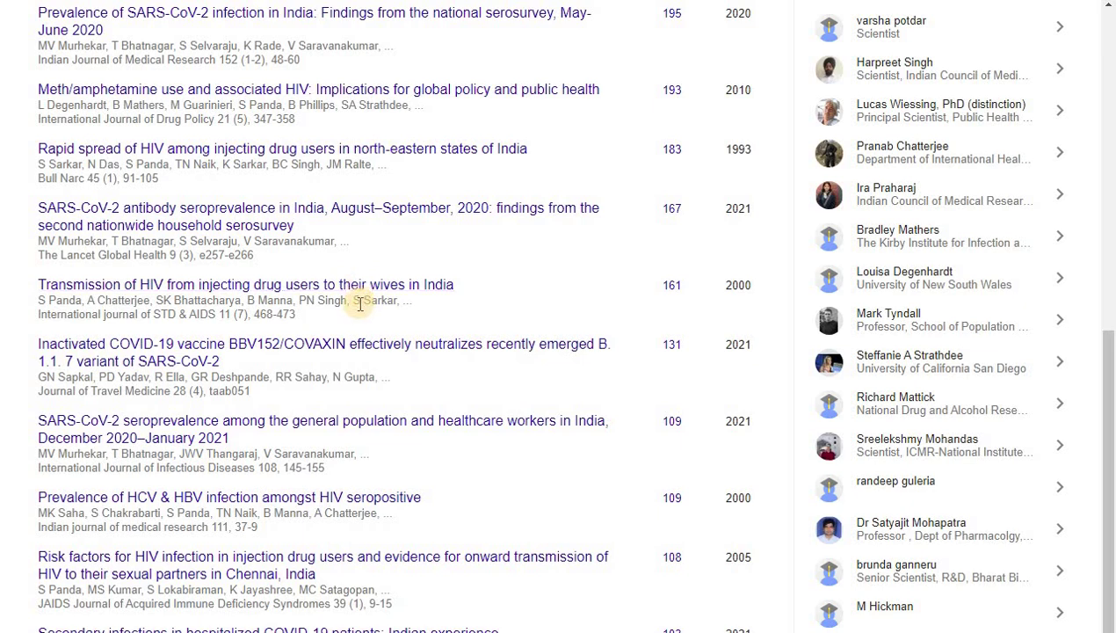
scroll(359, 303, down, 2)
scroll(357, 303, up, 1)
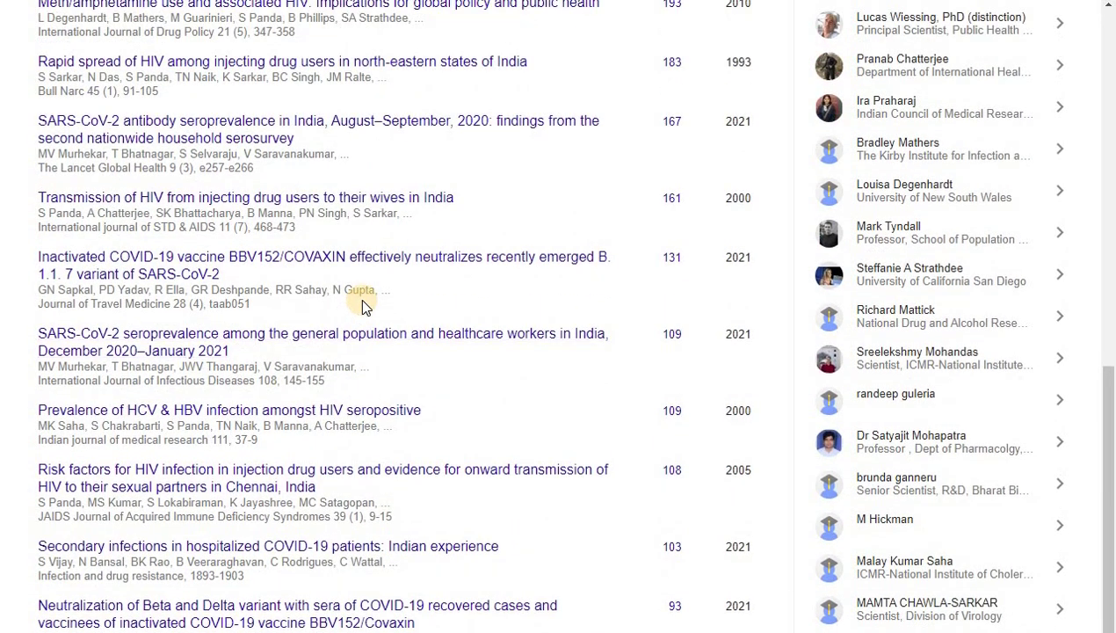
scroll(245, 361, up, 10)
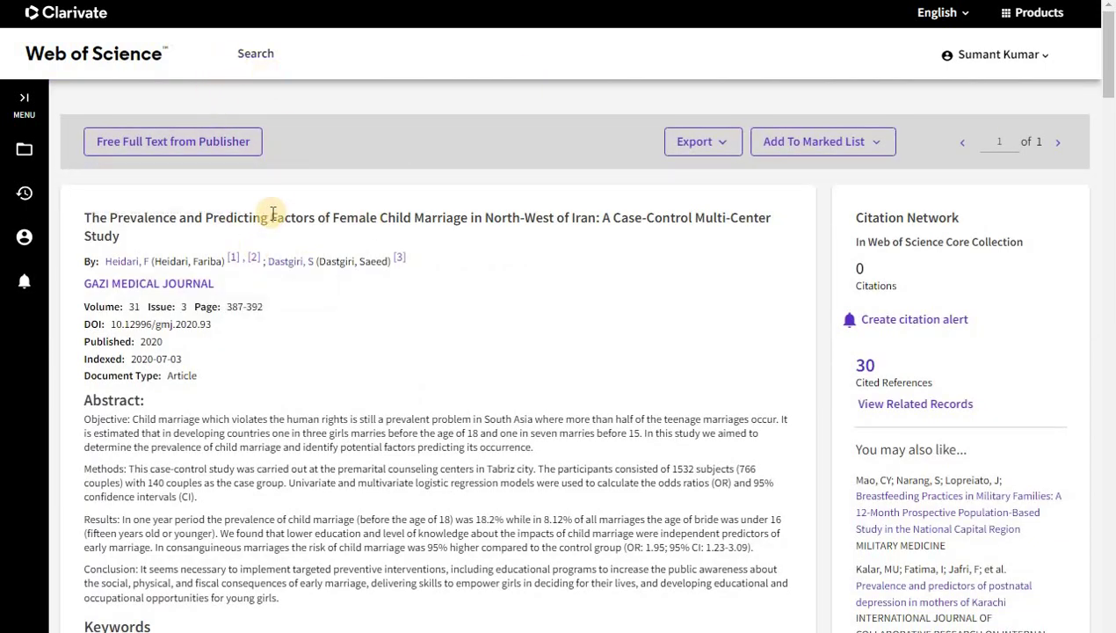
Switch back to the Web of Science author list and close it to return to the covid-19 results.
click(209, 220)
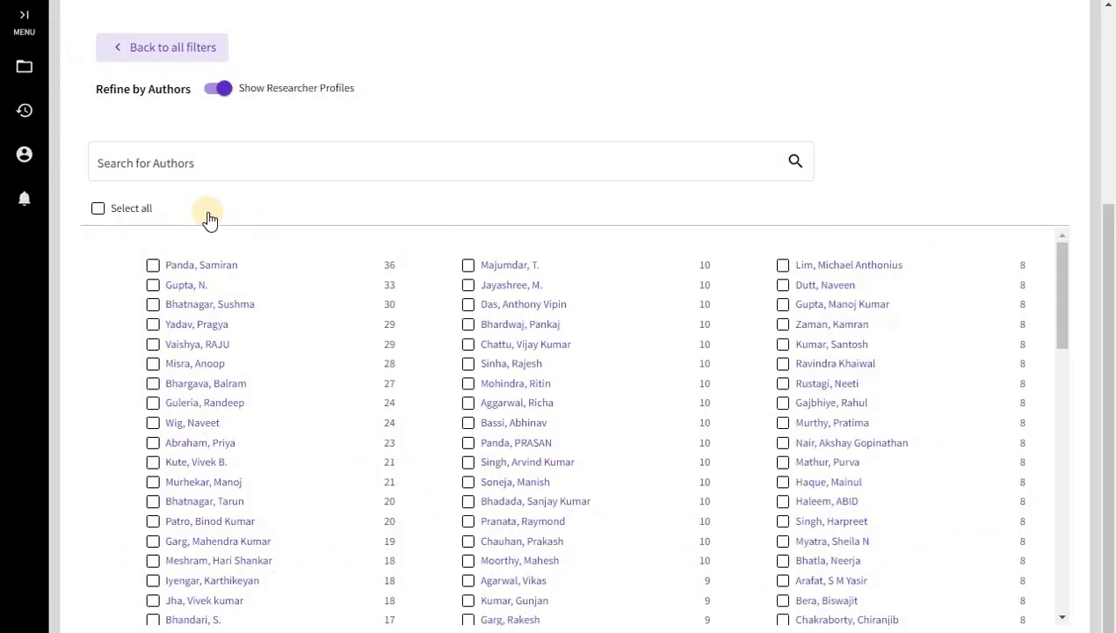
scroll(202, 189, up, 3)
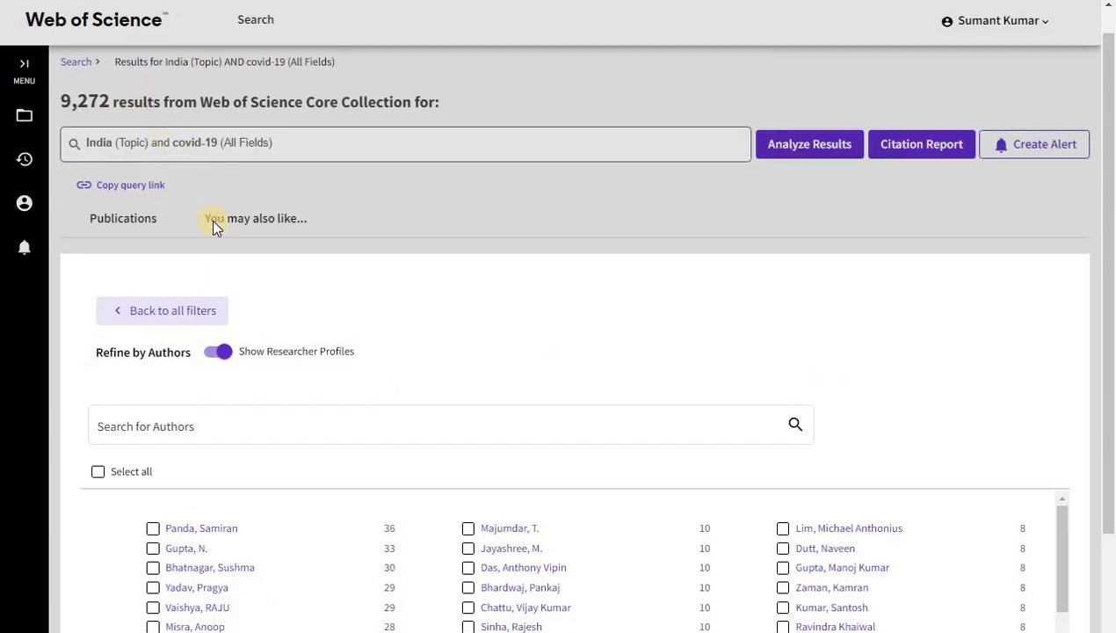
scroll(229, 207, up, 1)
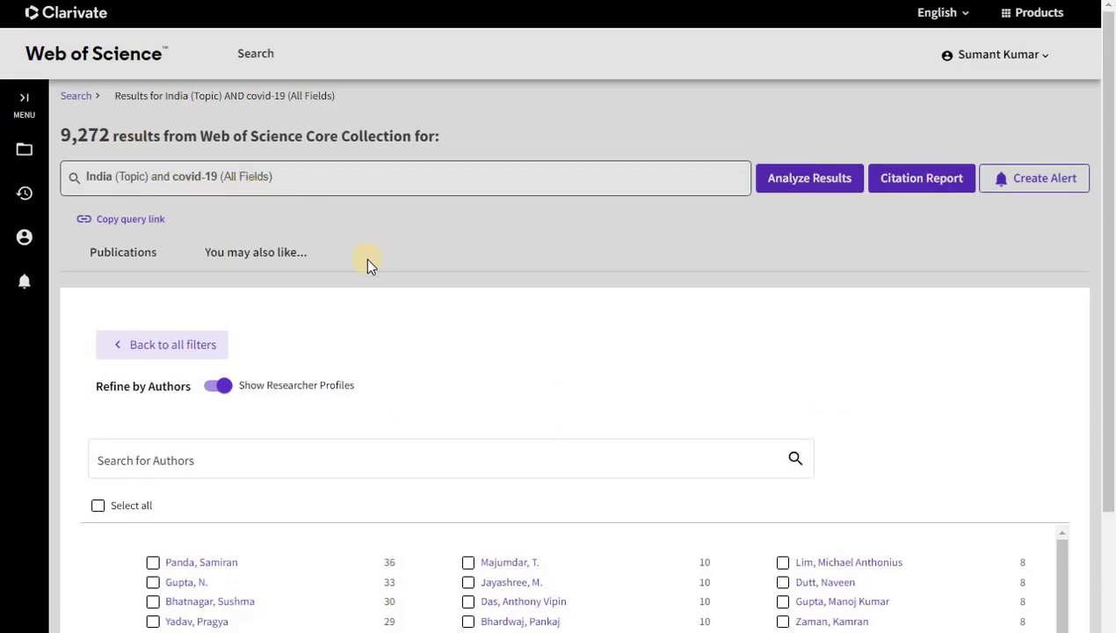
click(263, 60)
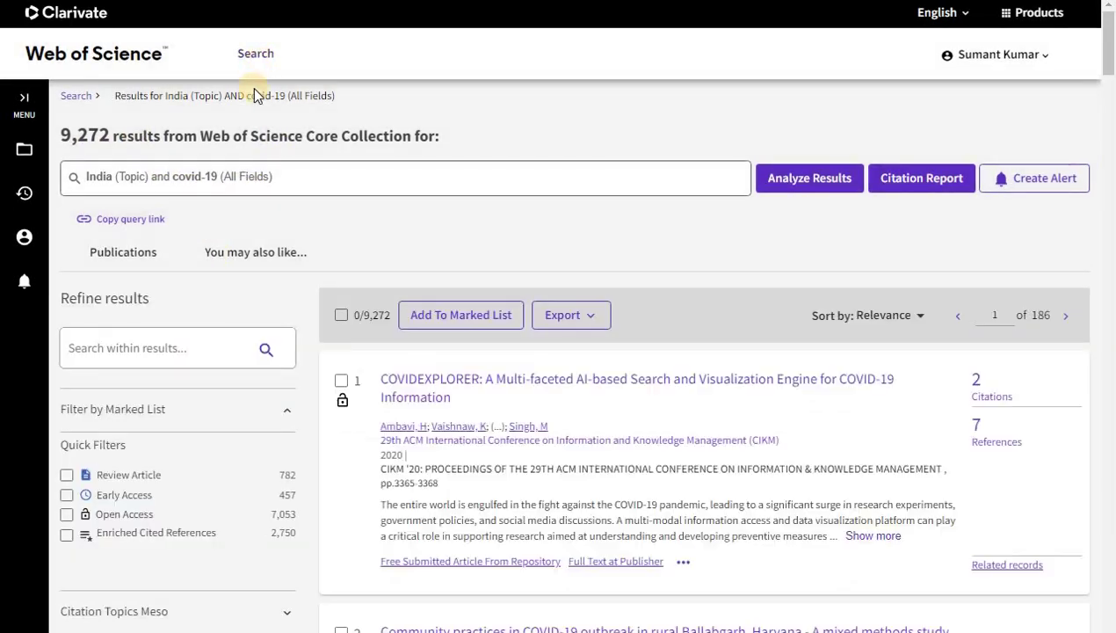
Return to the search page, open the researcher search and set its search type to Author Identifiers.
click(263, 56)
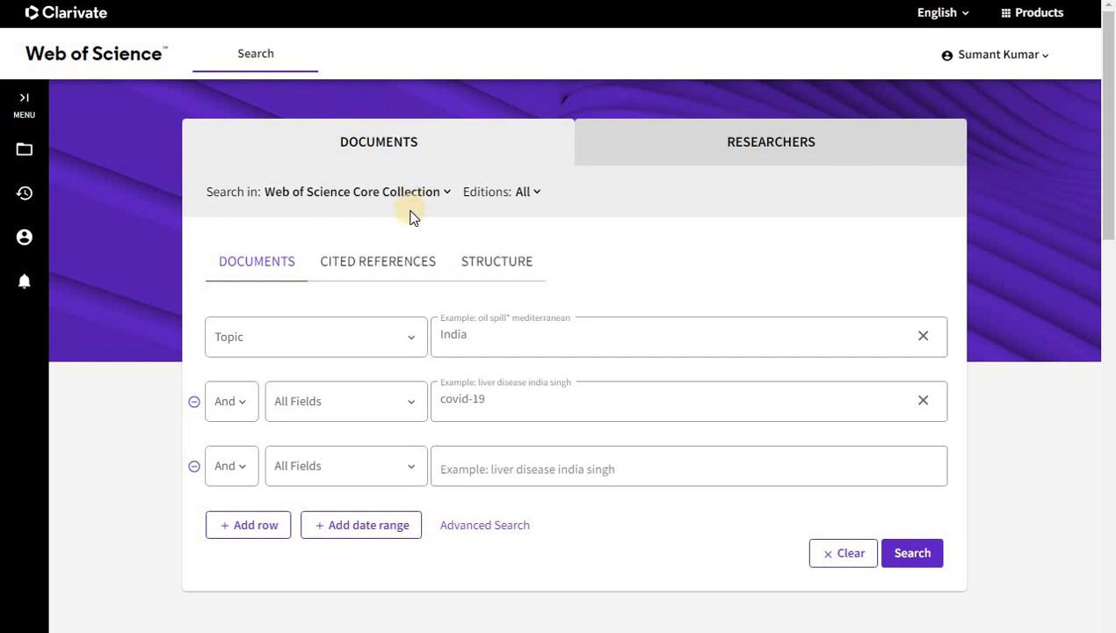
click(769, 125)
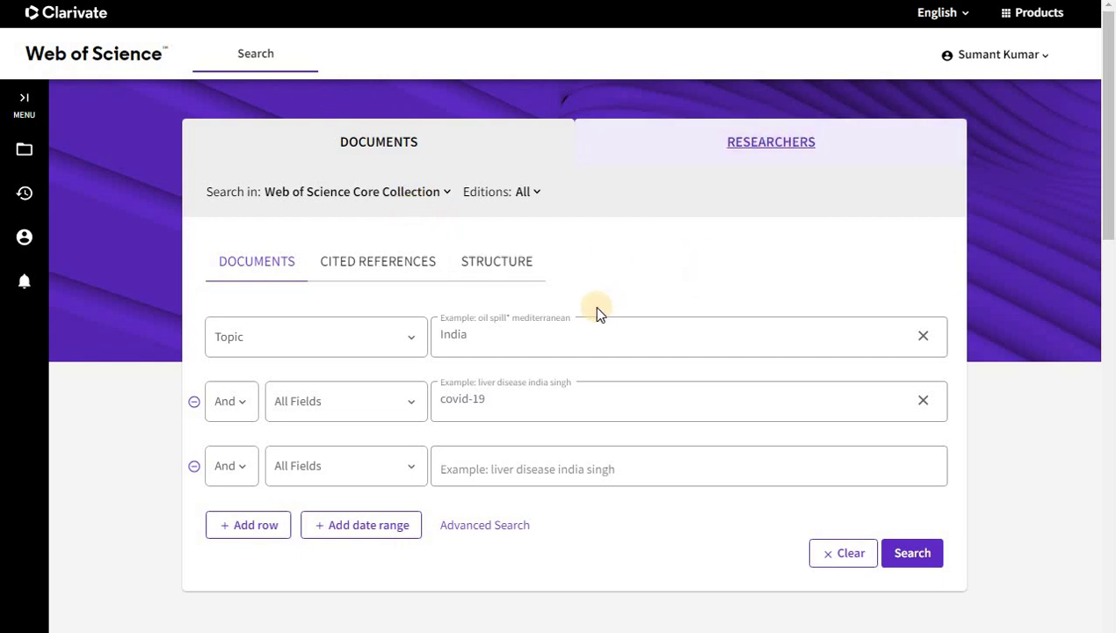
click(765, 145)
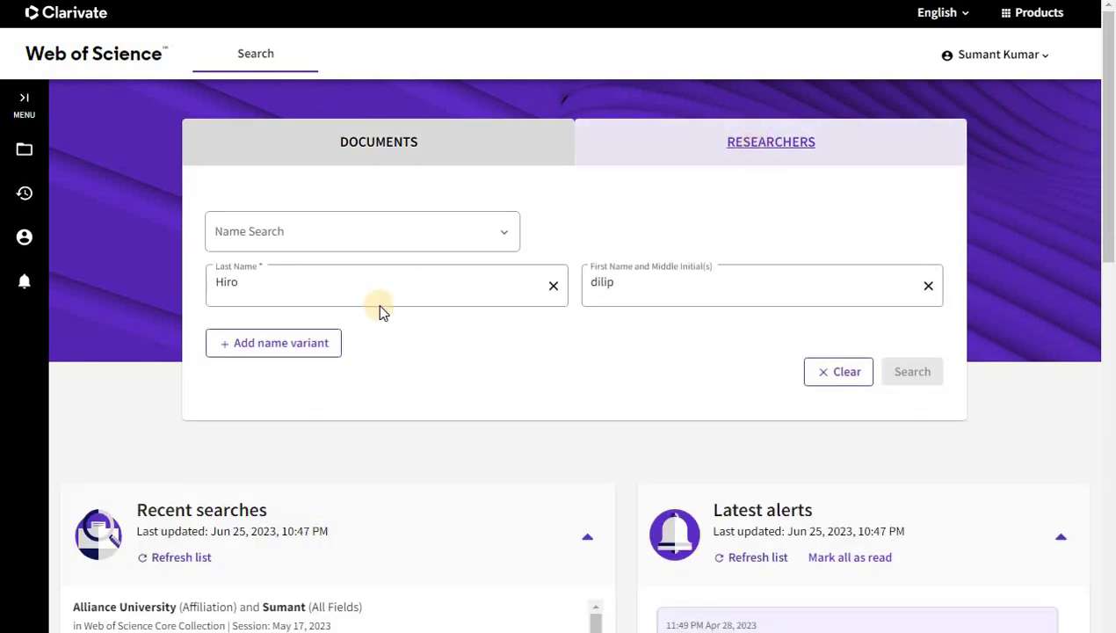
click(359, 236)
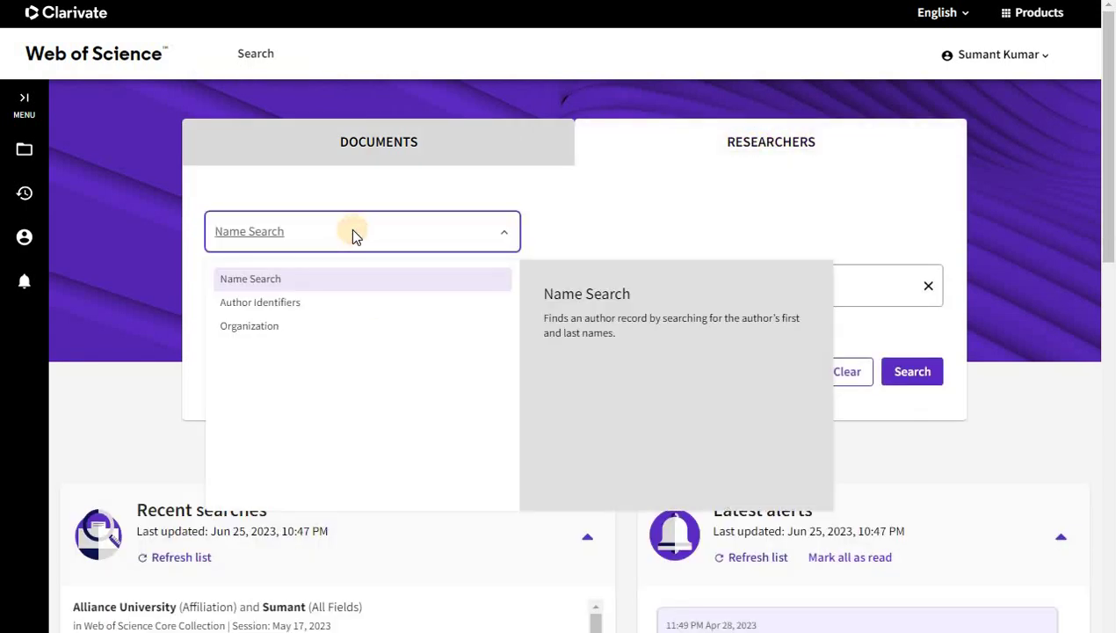
click(291, 303)
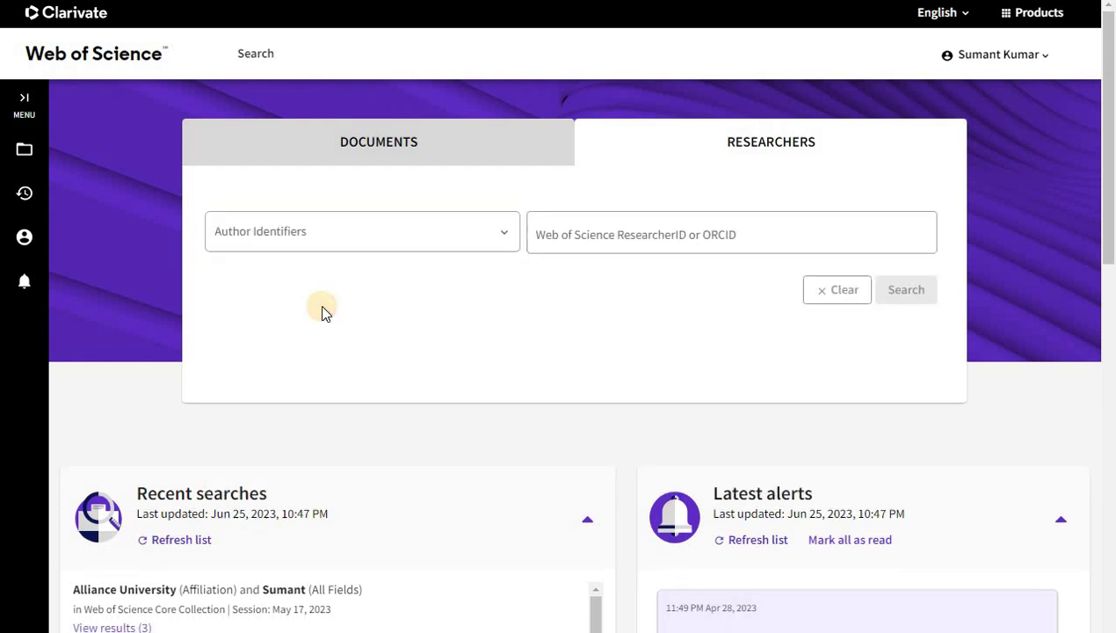
click(578, 234)
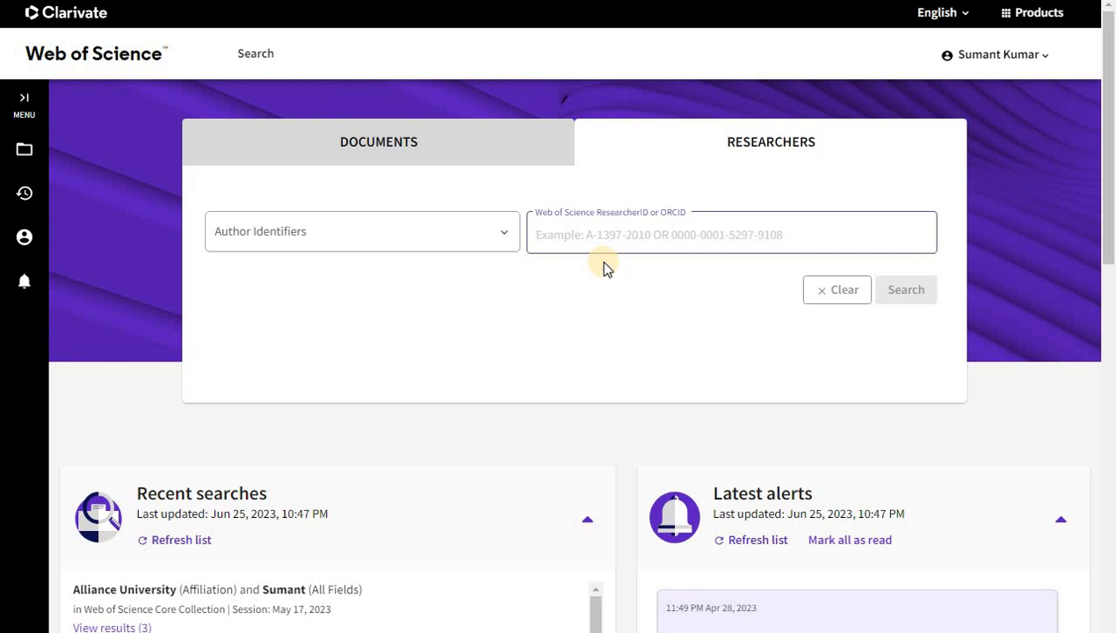
Run a researcher name search with the author's last and first name and open the author's profile.
text(dilip h)
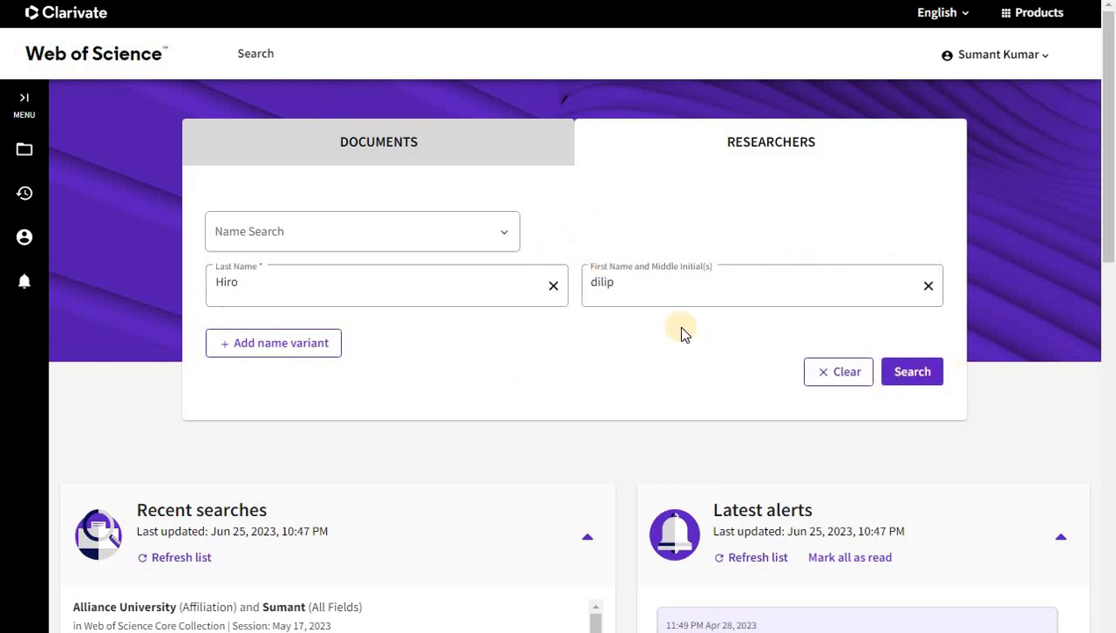
drag(626, 287, 594, 287)
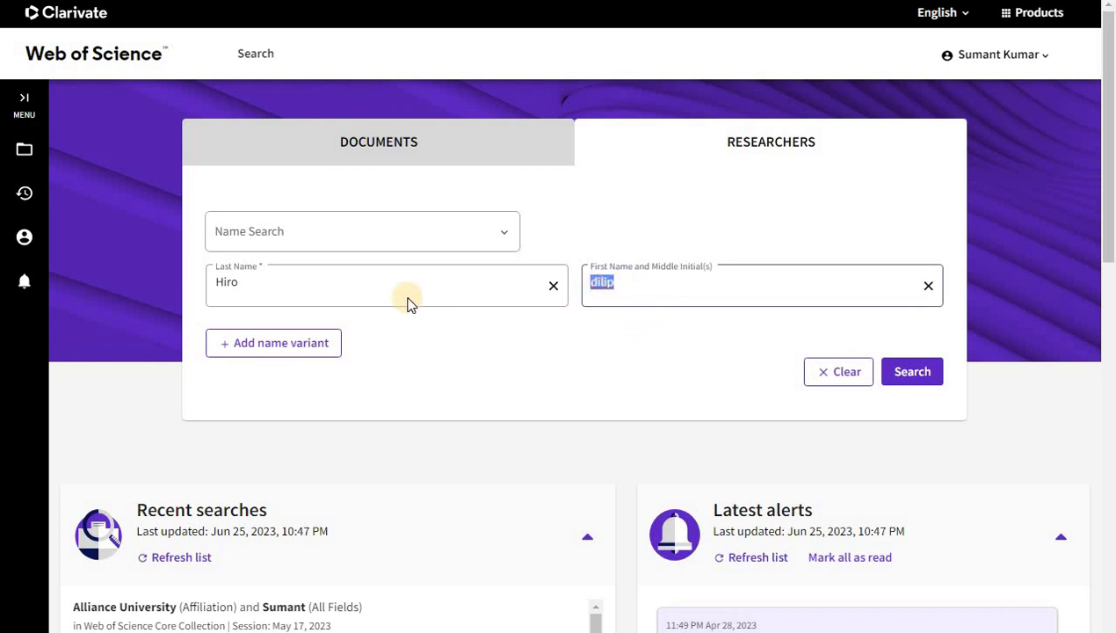
click(642, 424)
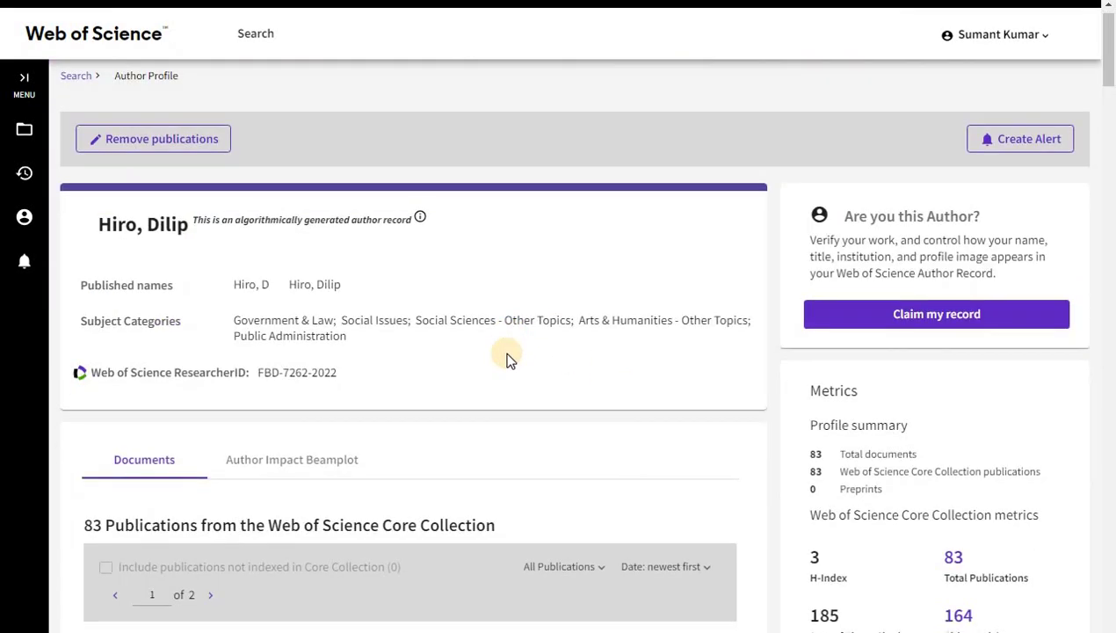
Review the author's published names, publication list, citation metrics and author position on the profile.
scroll(212, 217, down, 1)
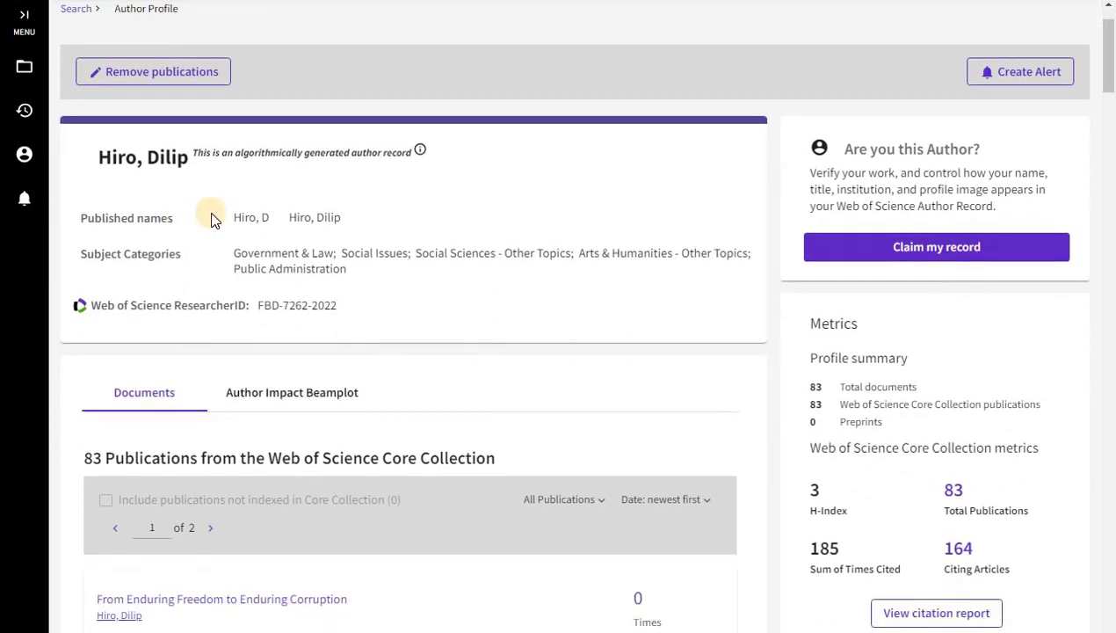
scroll(443, 304, down, 4)
scroll(466, 316, down, 2)
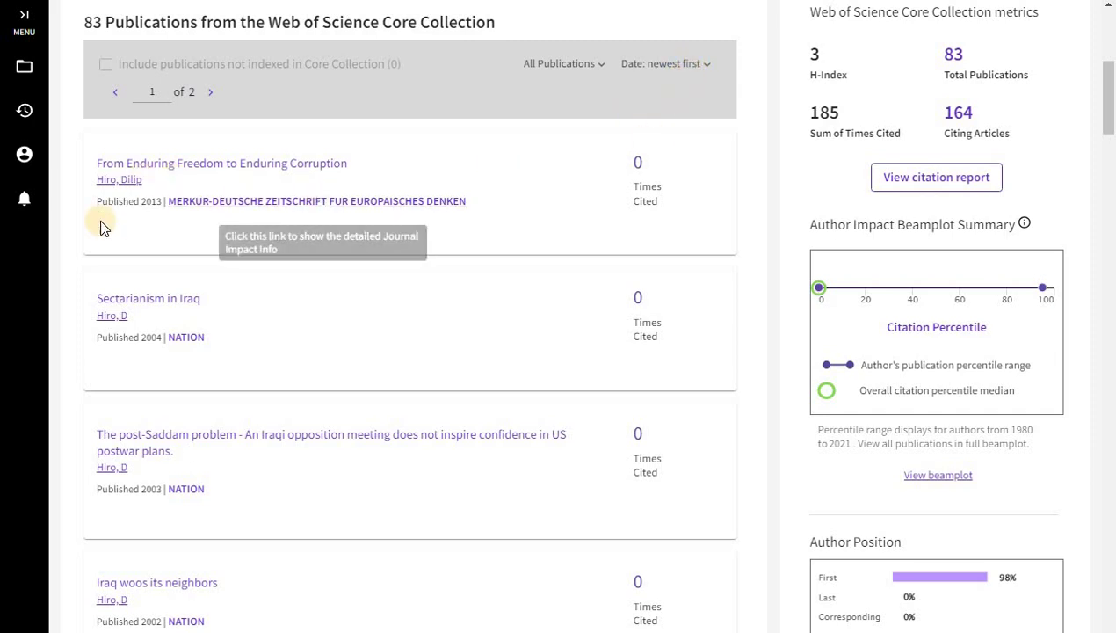
scroll(154, 220, down, 3)
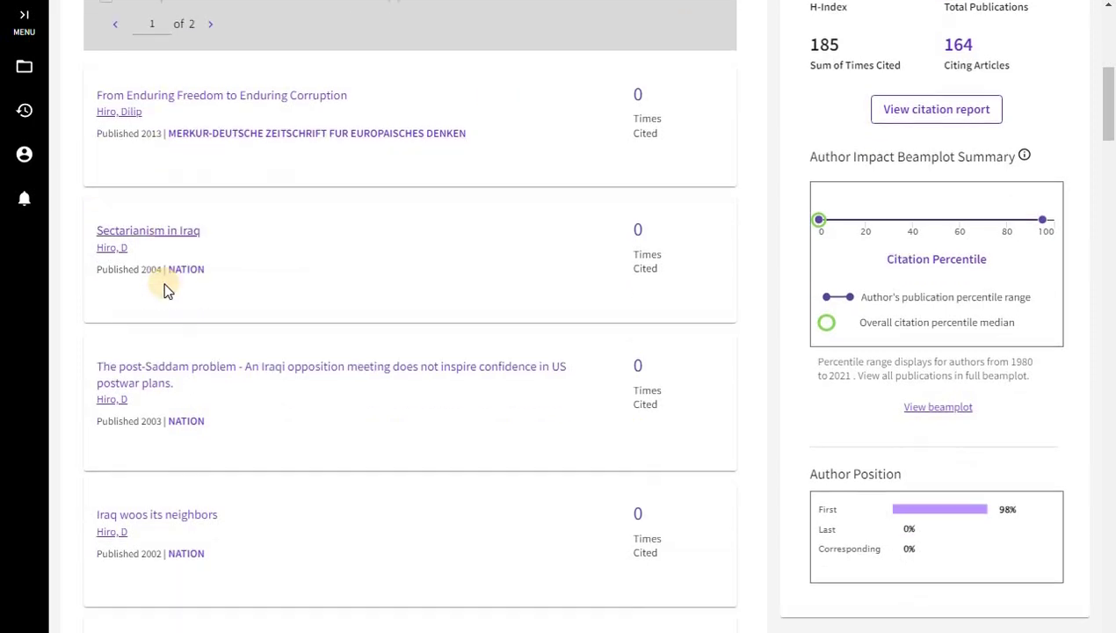
scroll(176, 380, down, 3)
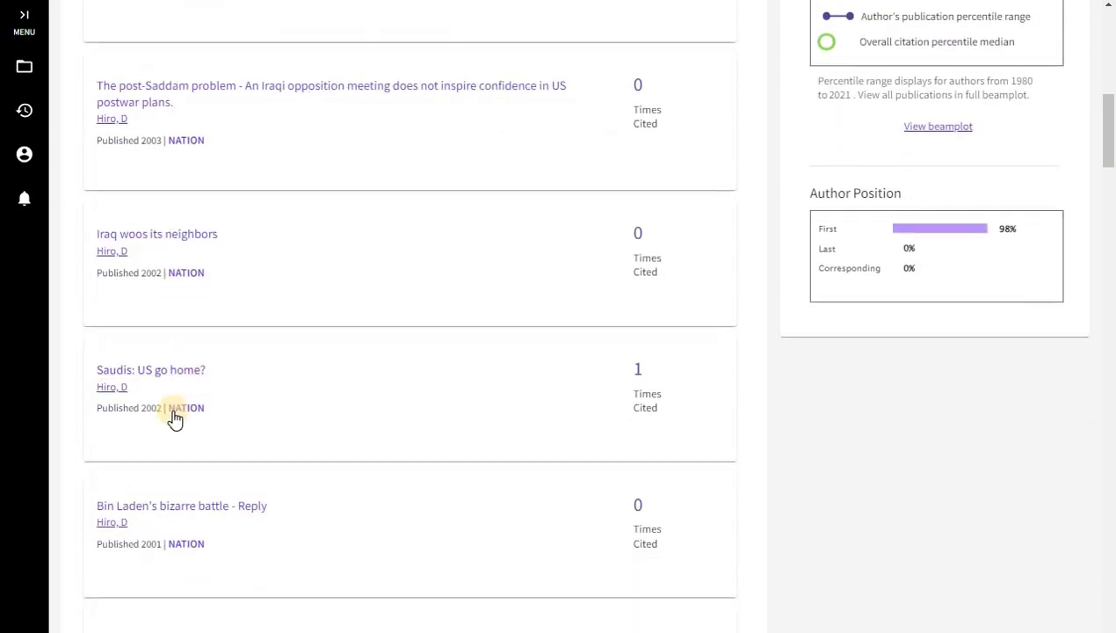
scroll(492, 378, up, 15)
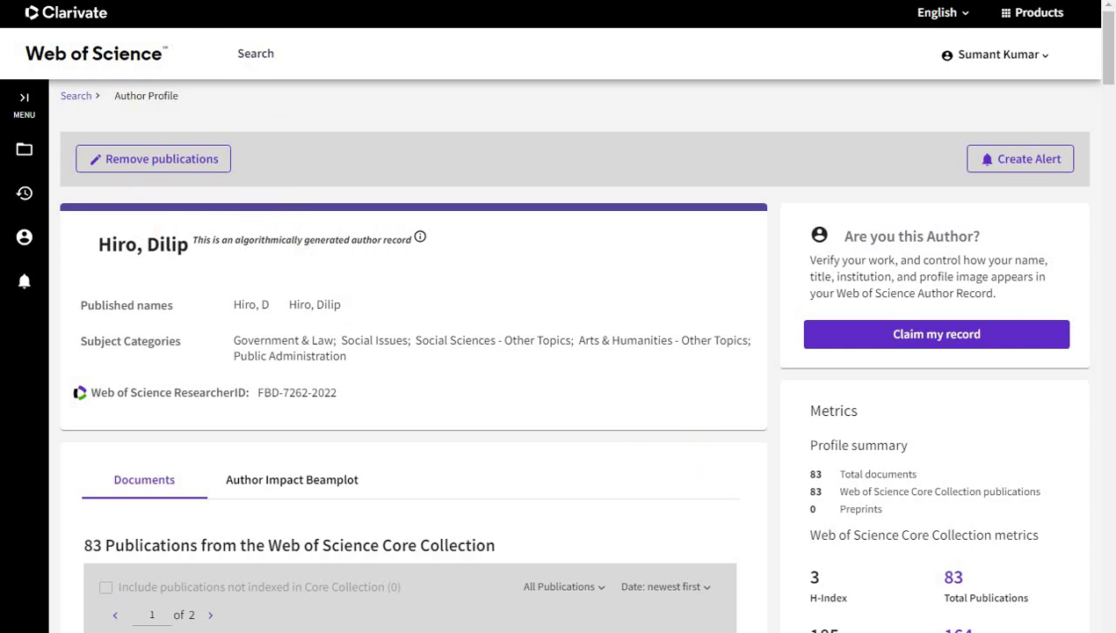
Go back to the researcher search and clear the last name and first name entries.
click(275, 55)
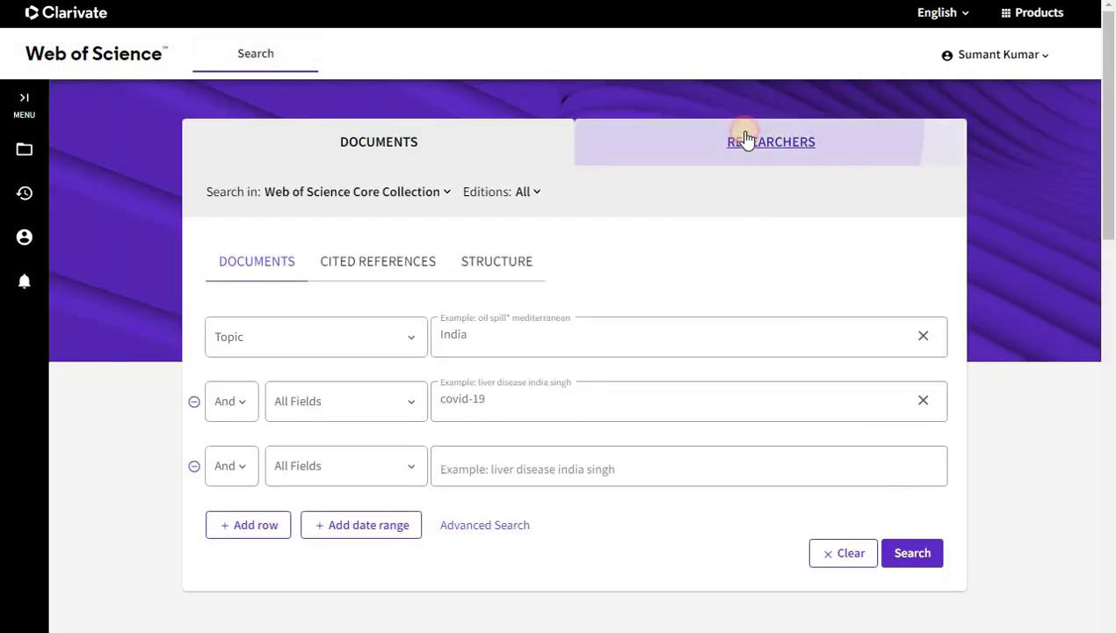
click(744, 139)
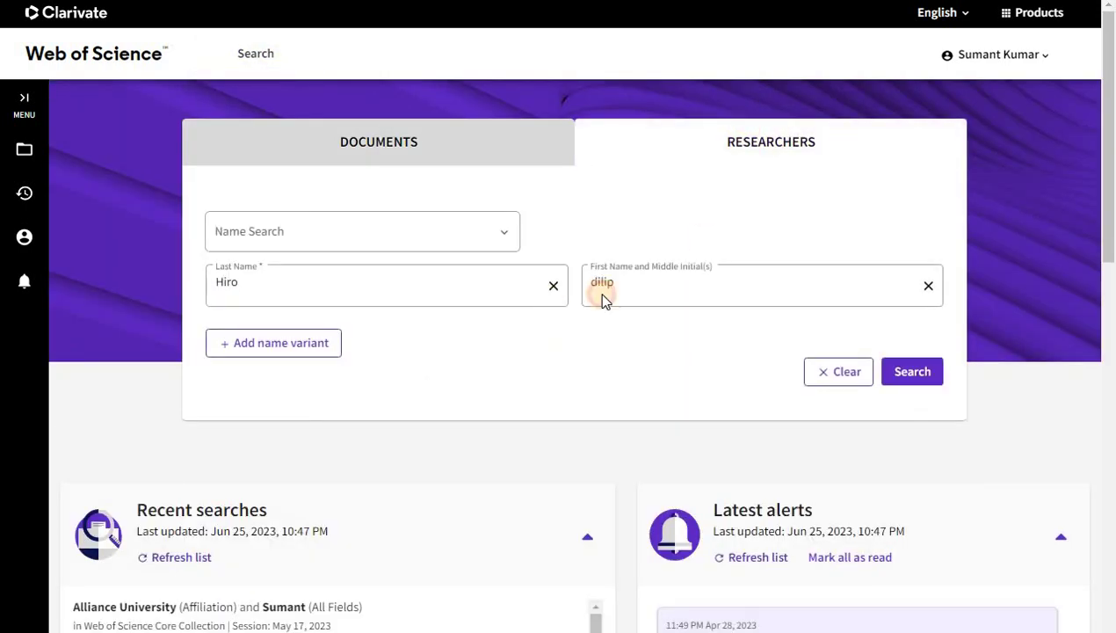
click(553, 285)
click(927, 287)
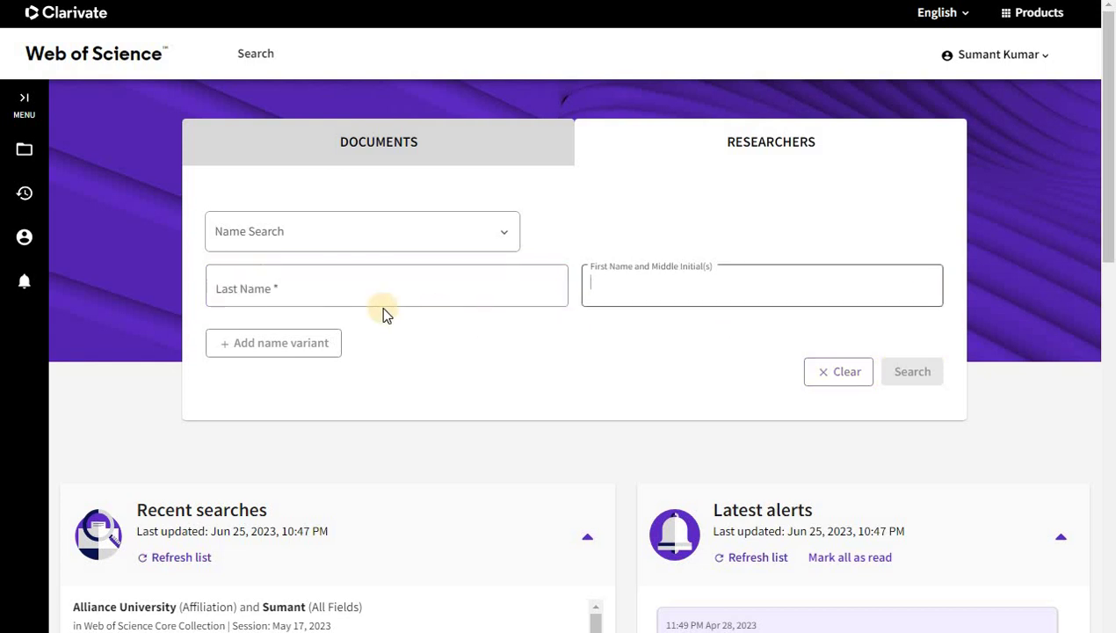
Search for researchers by Organization, replacing the existing entry with University of Oxford and keeping Most recent publications.
click(353, 242)
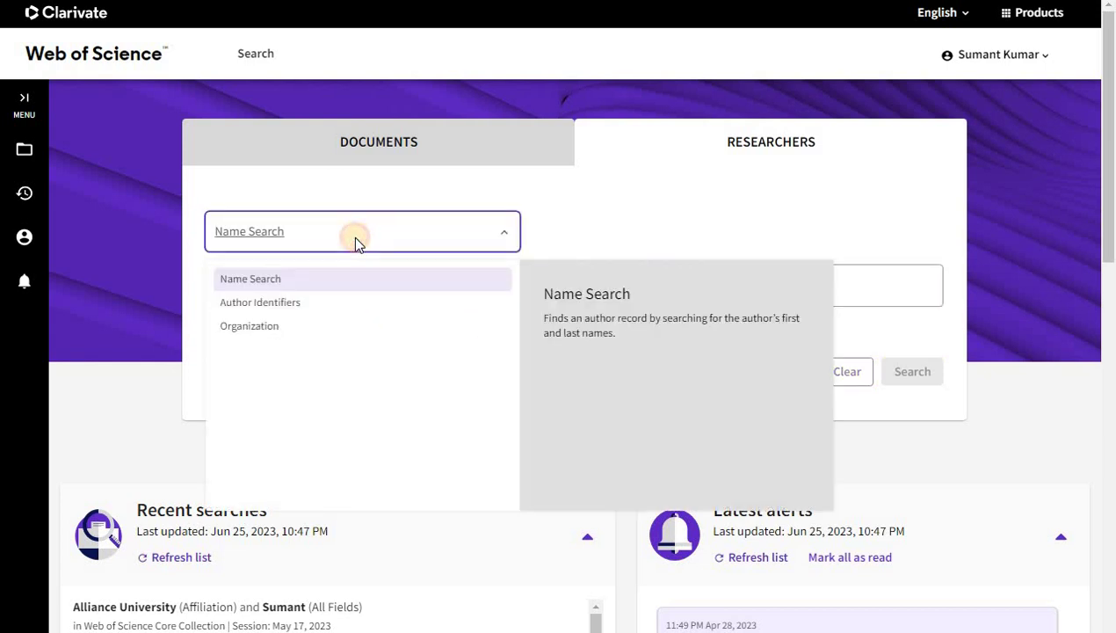
click(264, 327)
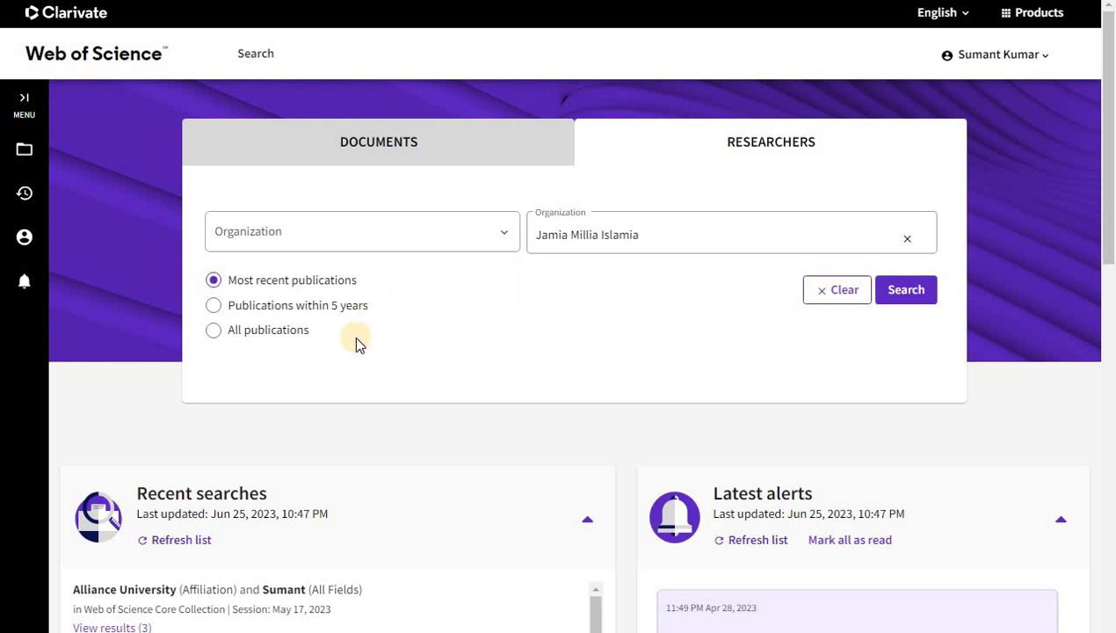
click(910, 238)
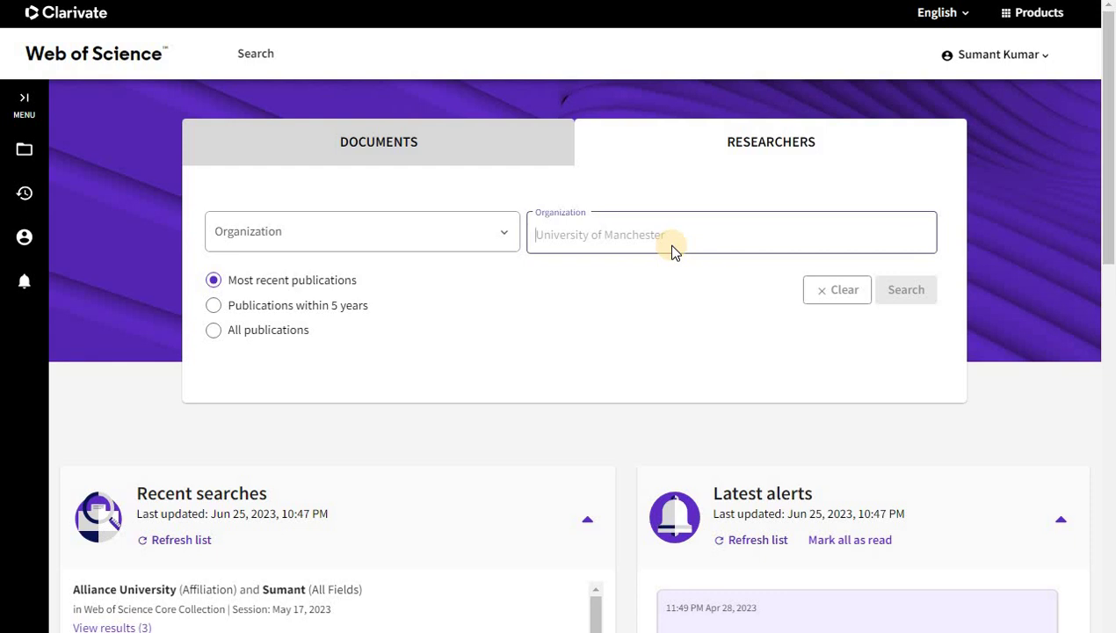
text(oxford)
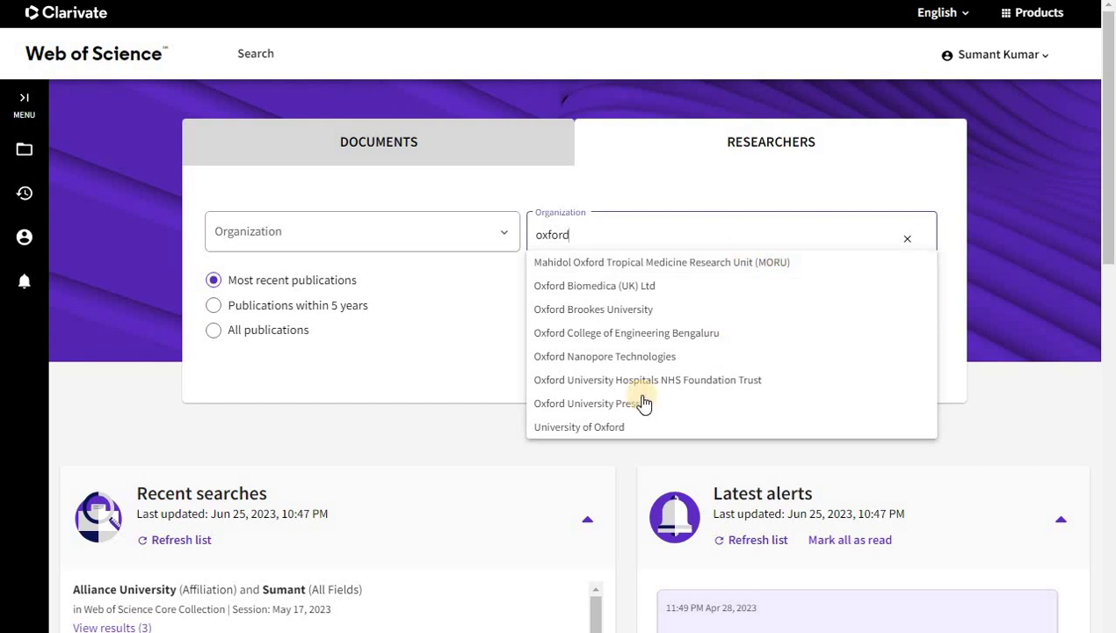
click(584, 426)
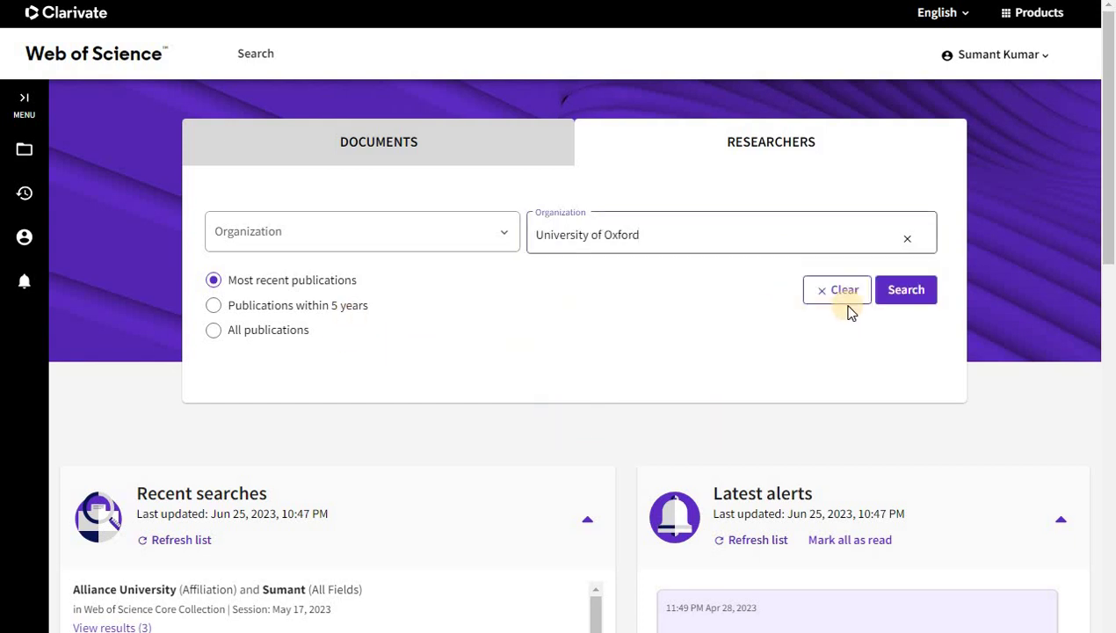
click(909, 295)
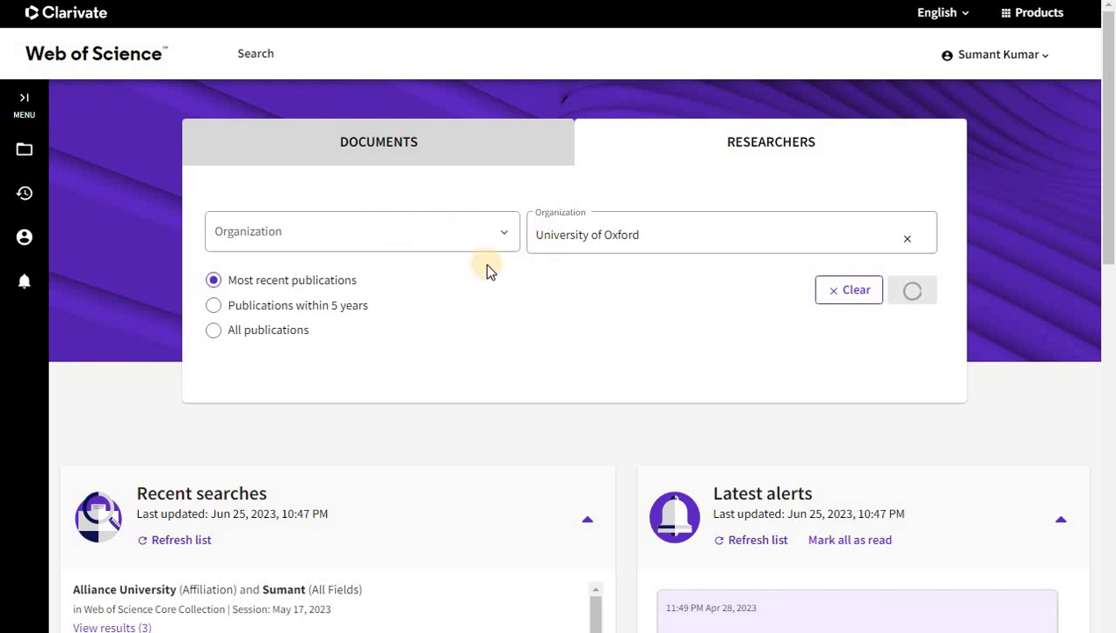
Look through the refine options for the author records and refine them by the organization University of Oxford.
scroll(485, 265, down, 3)
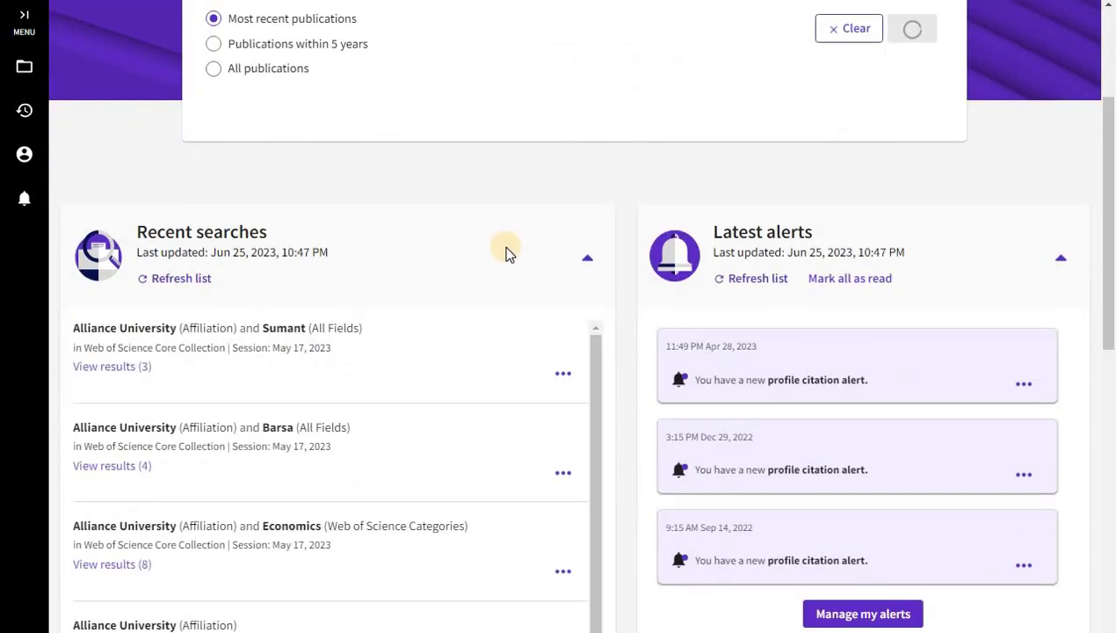
scroll(510, 251, up, 2)
scroll(185, 280, down, 1)
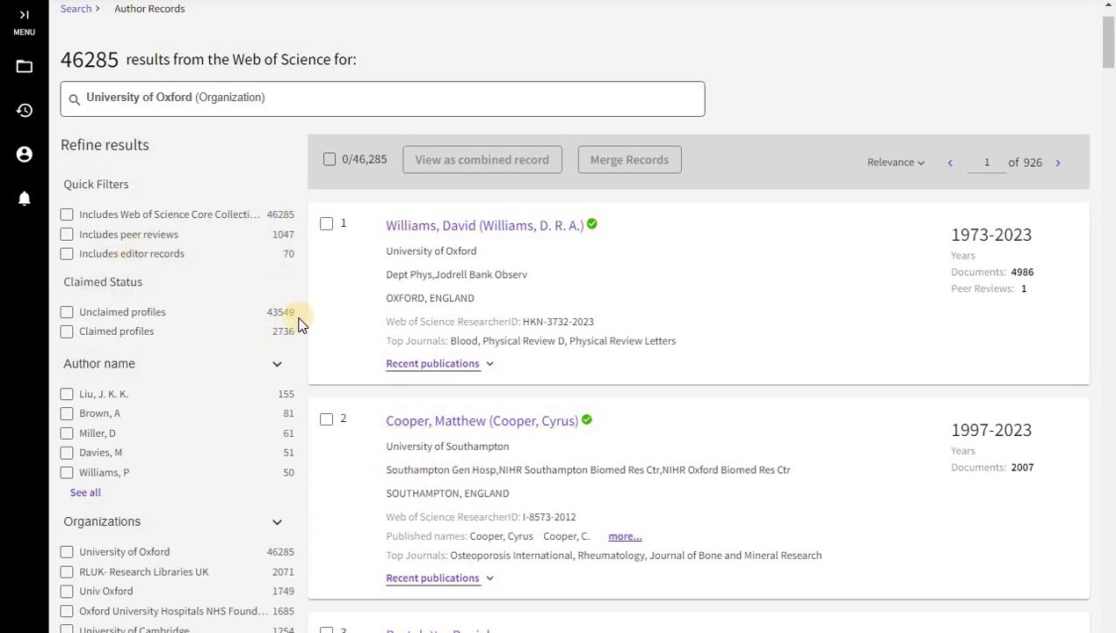
scroll(290, 318, down, 3)
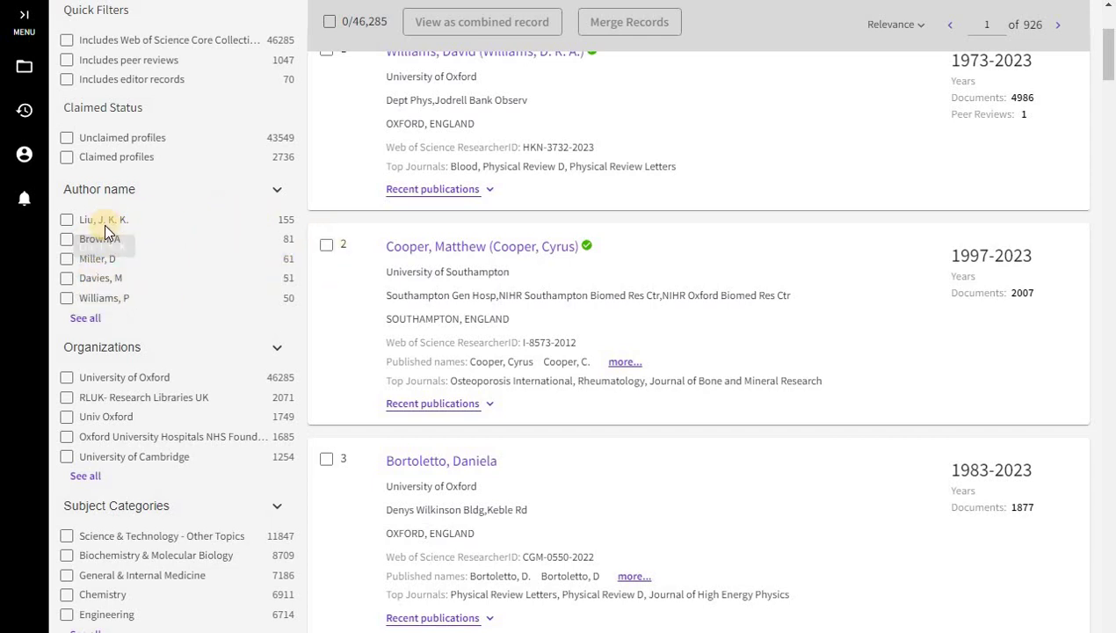
scroll(125, 227, down, 1)
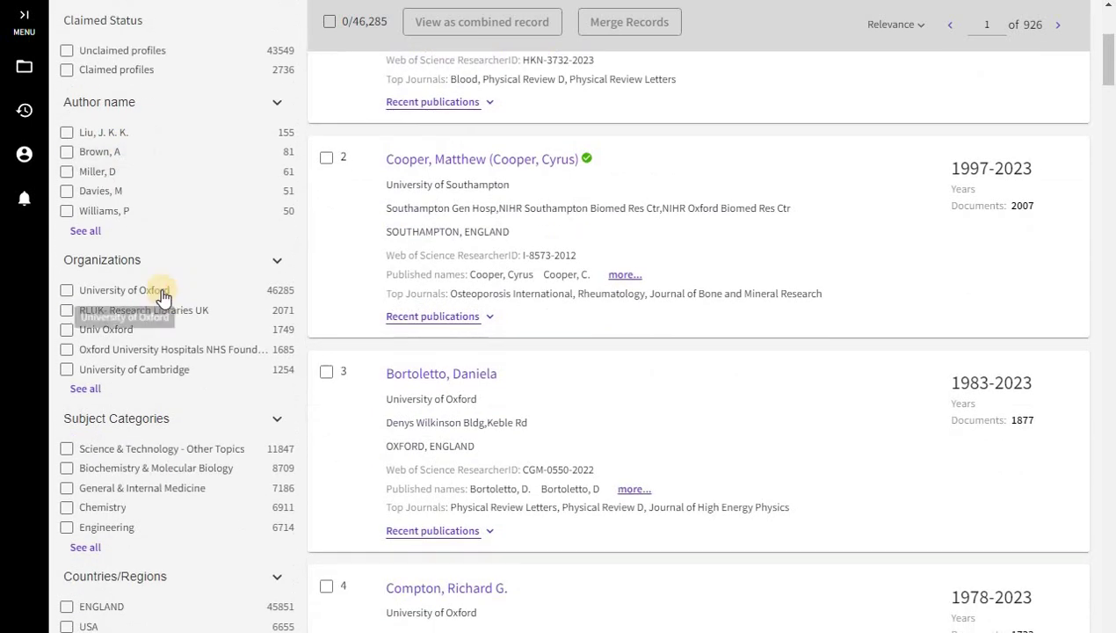
click(67, 296)
click(266, 411)
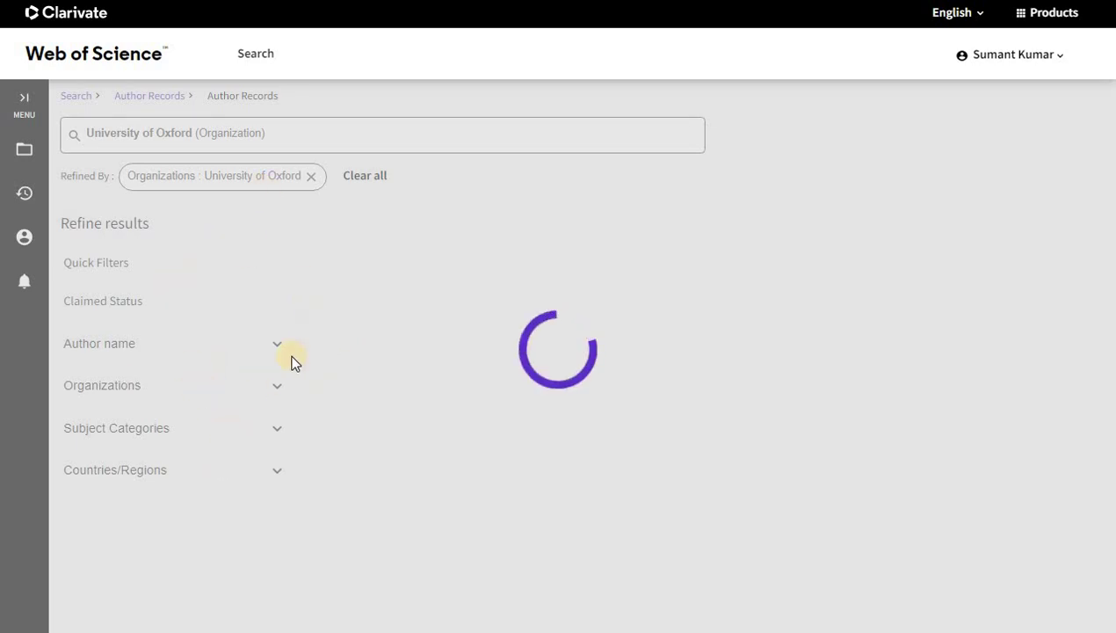
Switch to Google in a new browser tab, search for the first name in the Author name filter, and look through the results.
scroll(224, 373, down, 5)
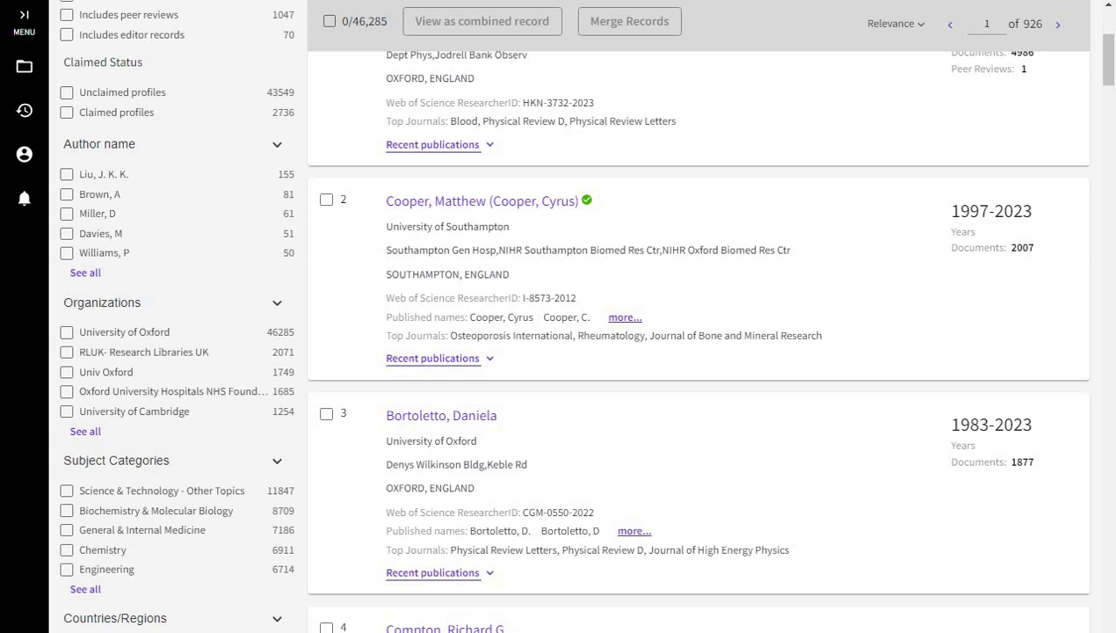
key(ctrl+t)
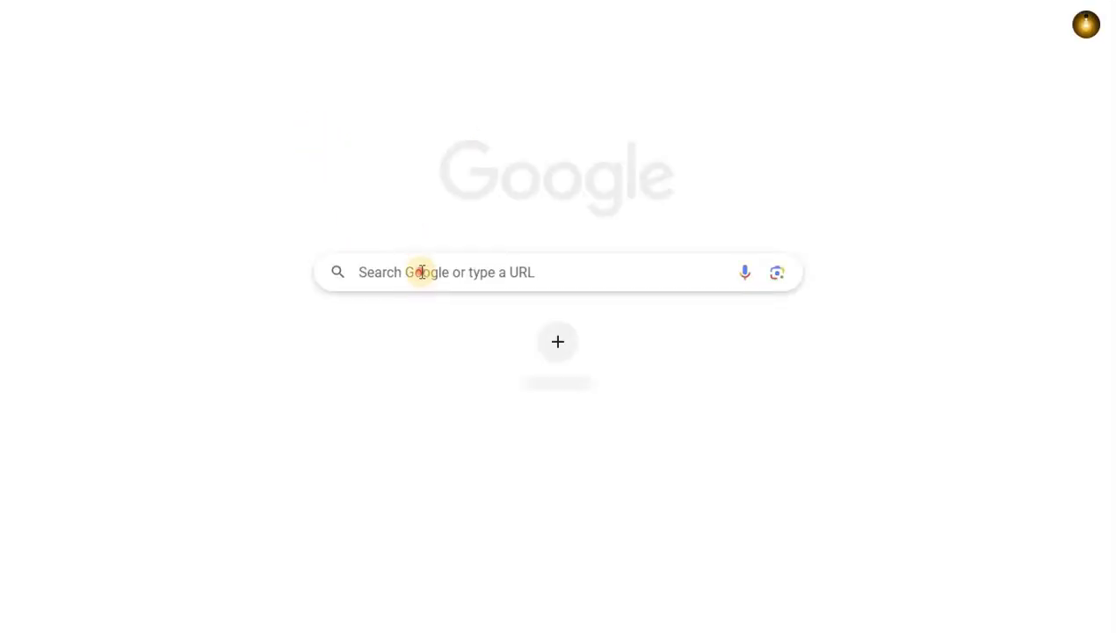
click(375, 268)
text(li)
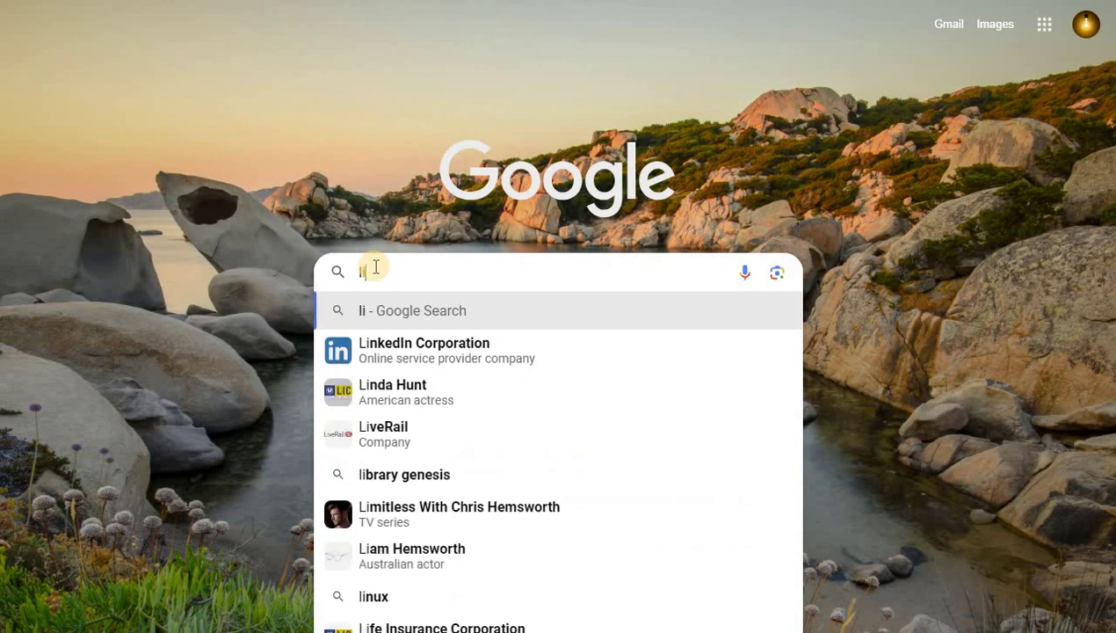
text(u j k k)
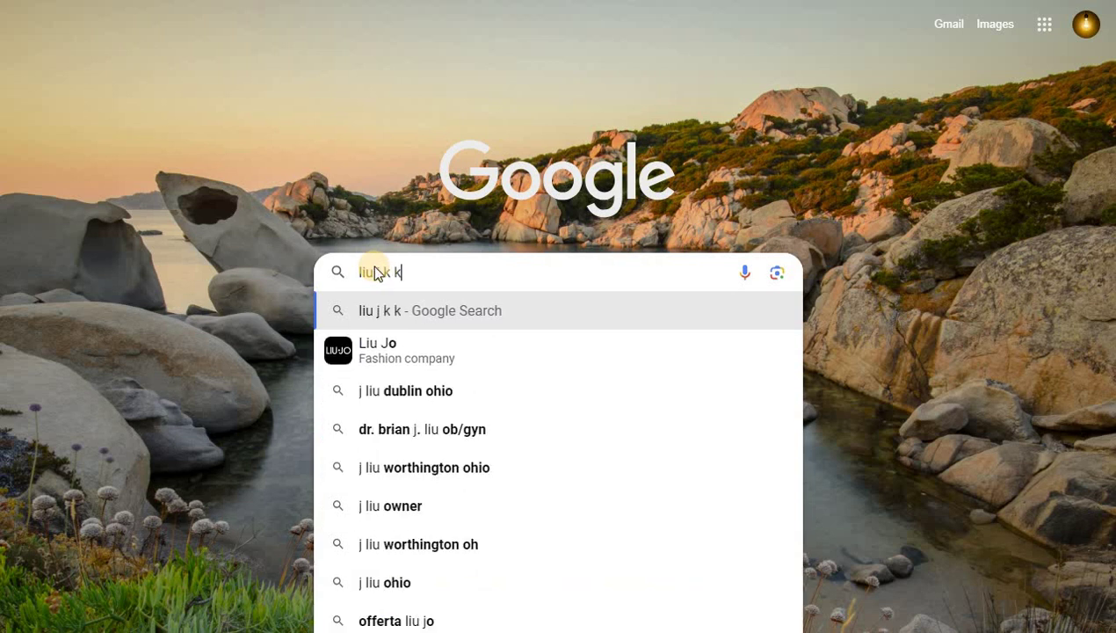
key(Return)
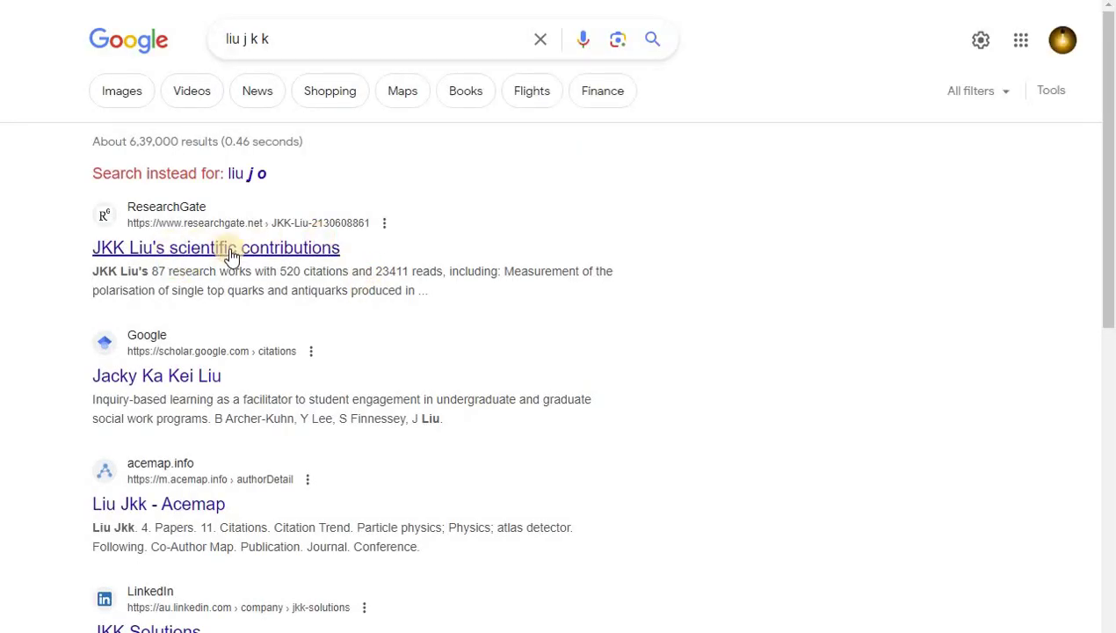
scroll(279, 403, down, 2)
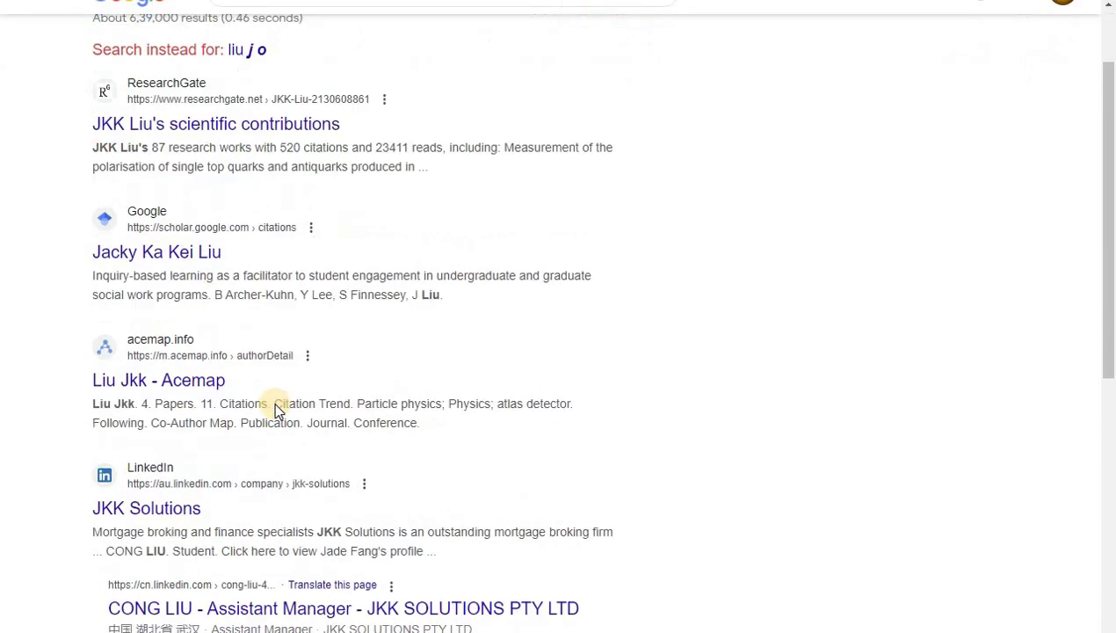
scroll(351, 325, down, 1)
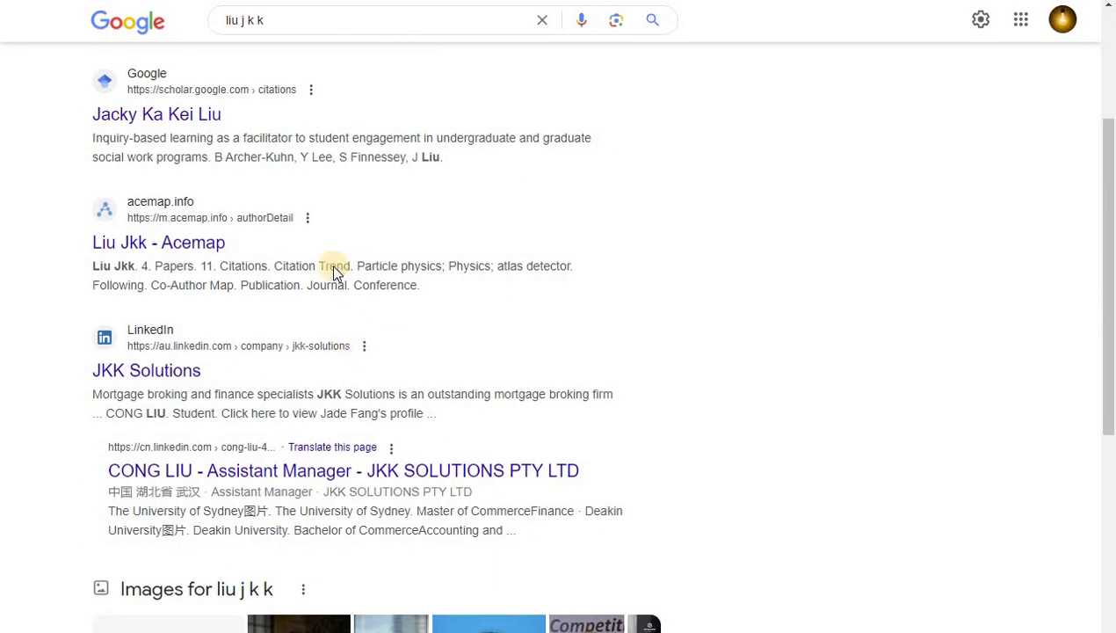
Add oxford to the Google search for the author name and open the first result, a publications page at the Oxford Department of Physics.
scroll(331, 263, up, 3)
click(350, 39)
text(oxford)
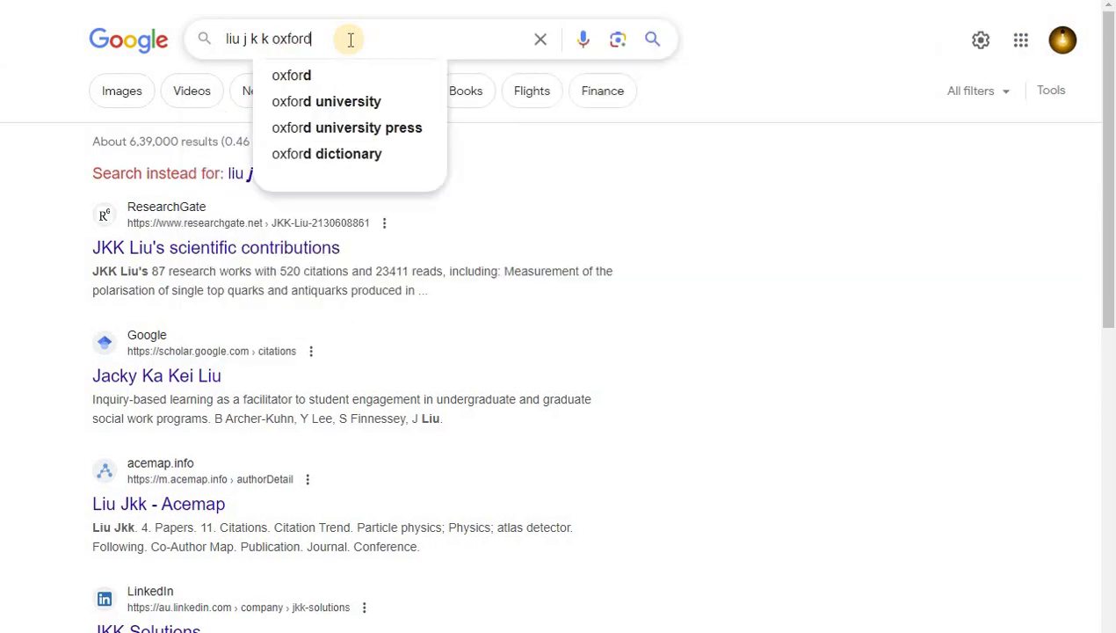
key(Return)
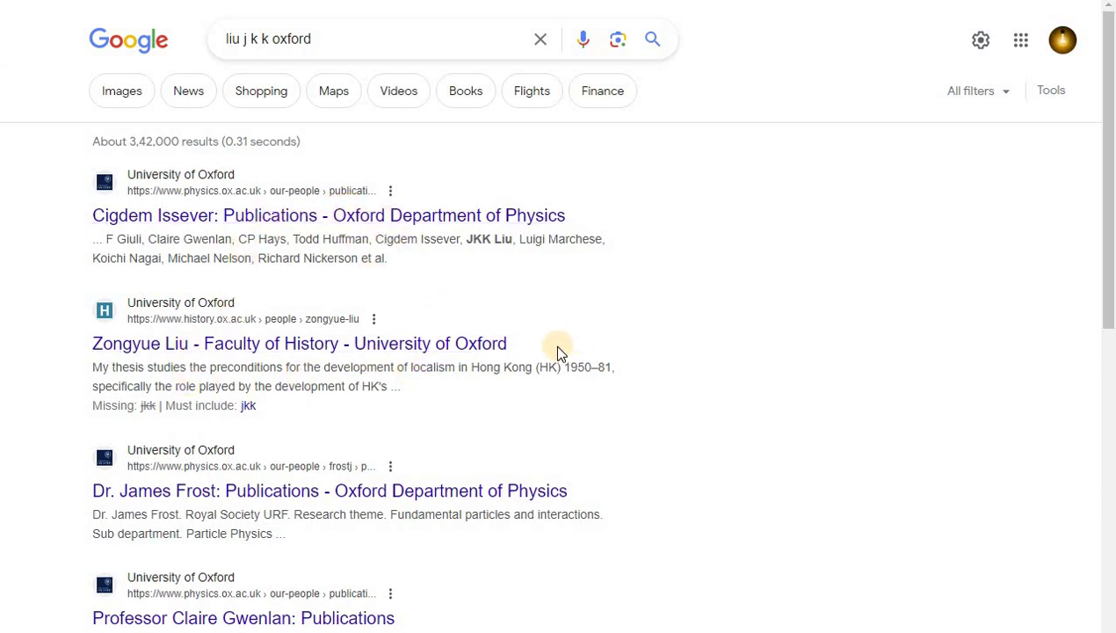
click(553, 215)
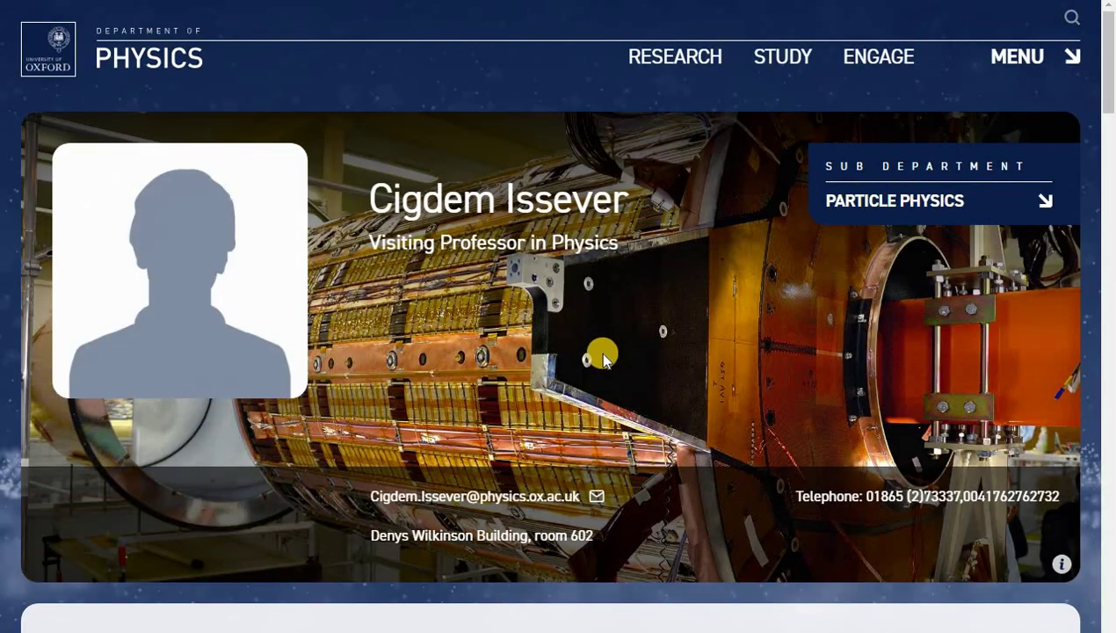
scroll(635, 327, down, 7)
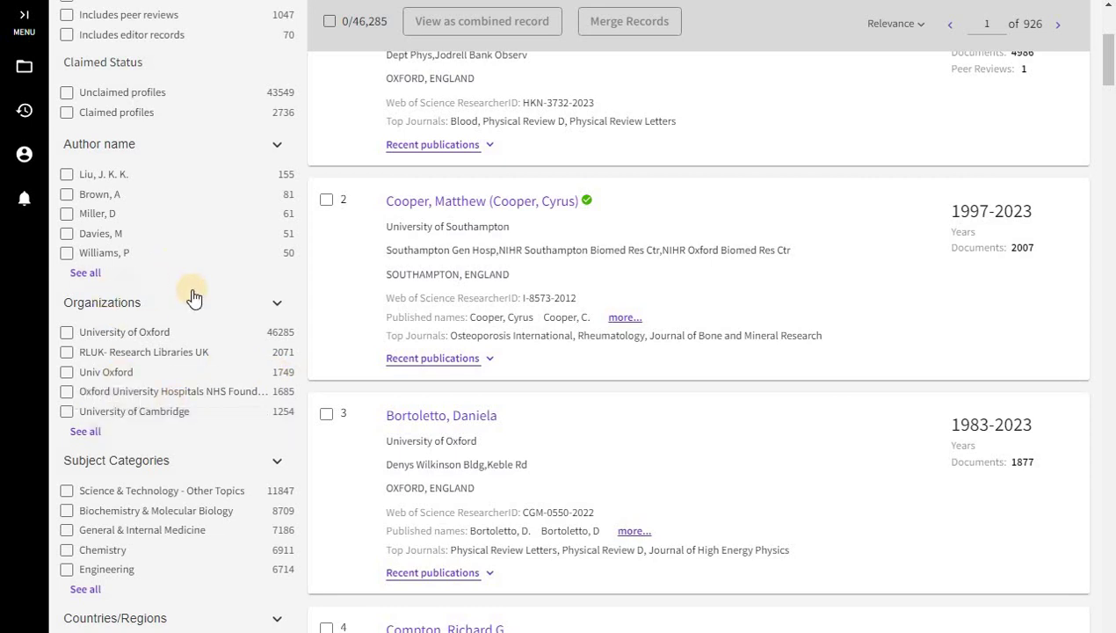
Switch back to Web of Science and refine the University of Oxford author records by the subject category Arts & Humanities - Other Topics.
click(233, 336)
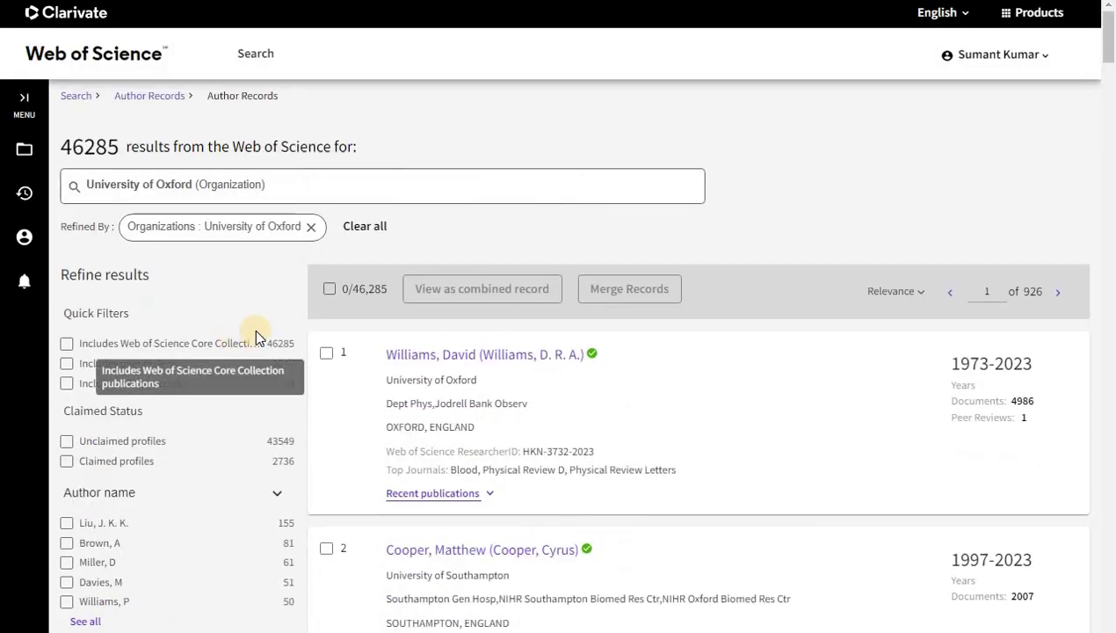
scroll(267, 295, down, 7)
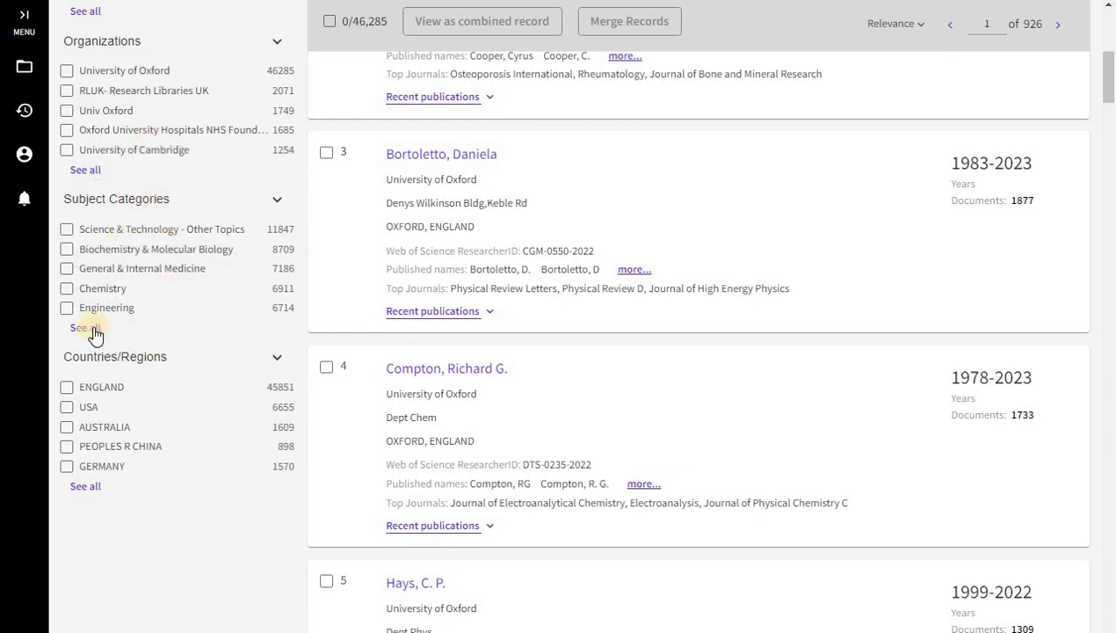
scroll(237, 433, down, 3)
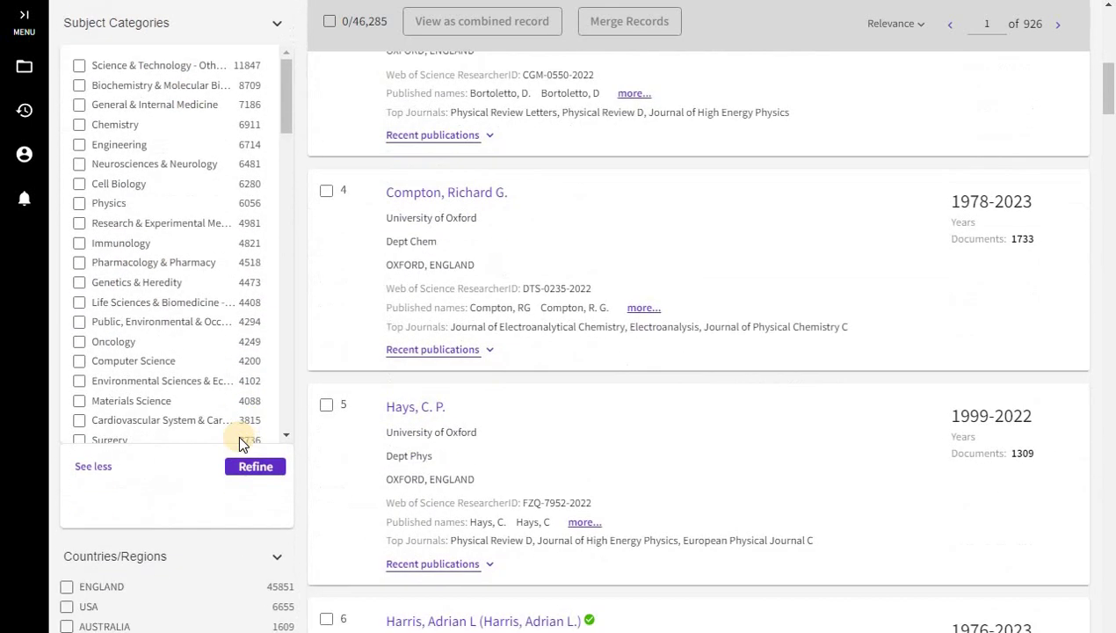
scroll(186, 249, down, 5)
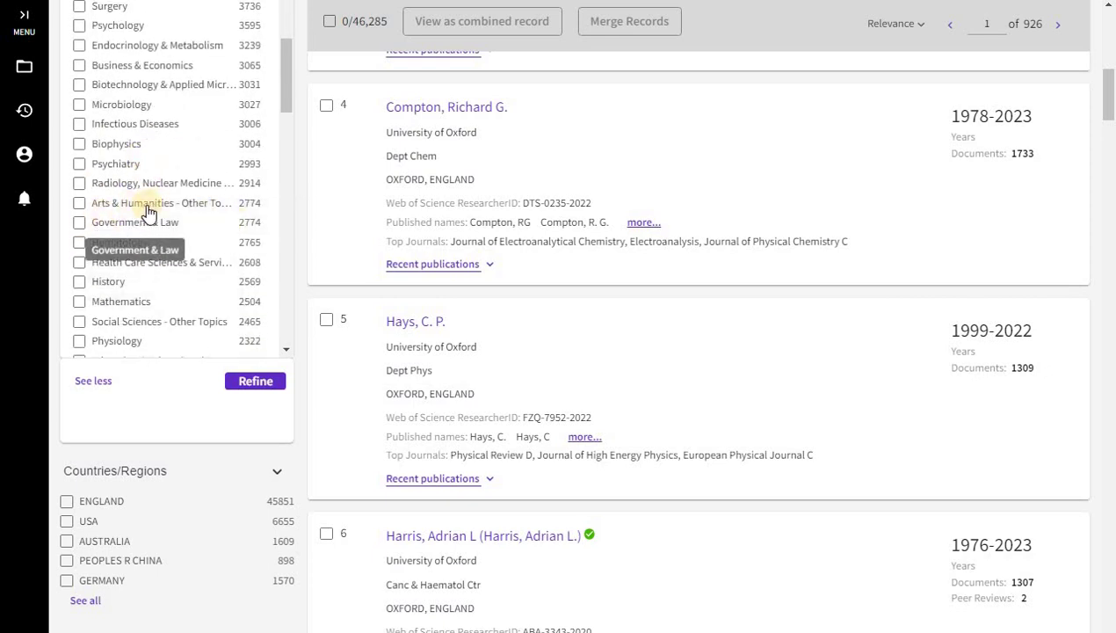
click(81, 206)
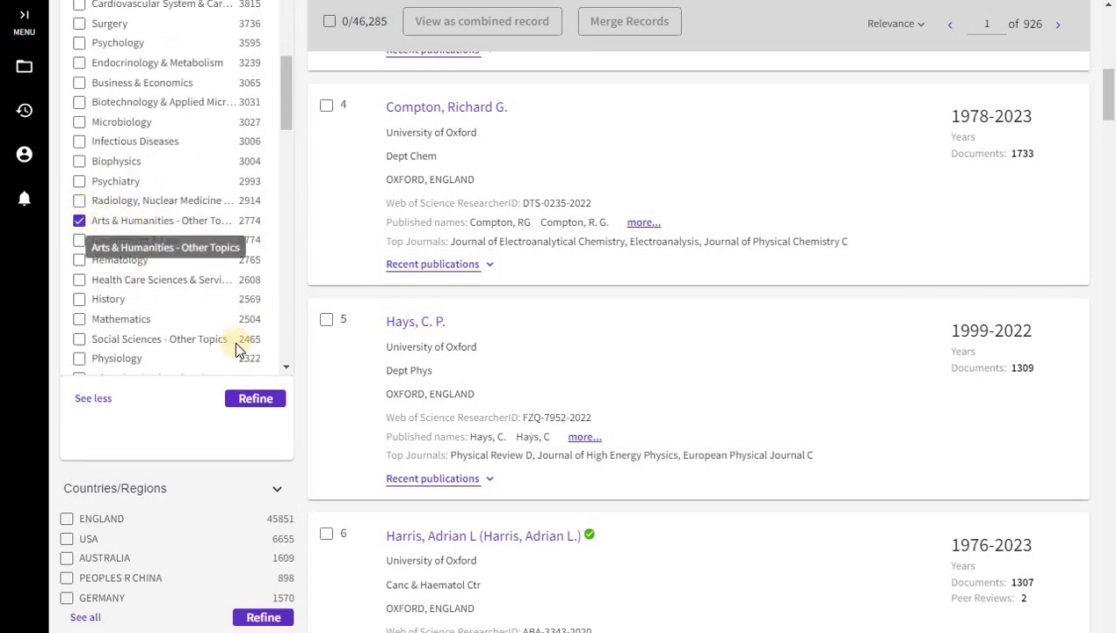
click(253, 405)
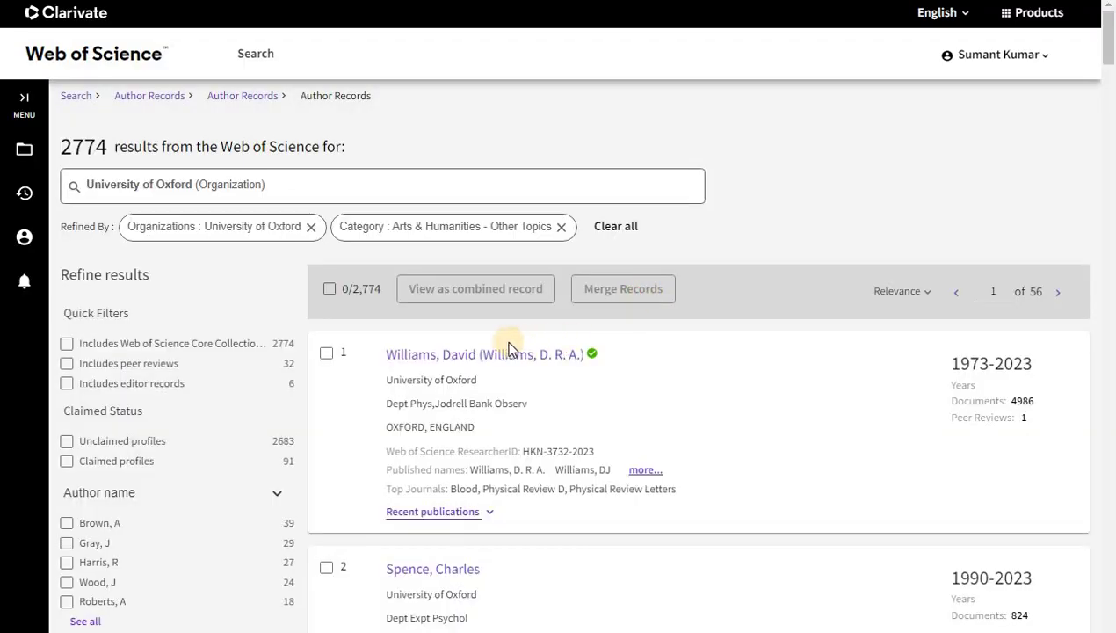
Look through the refined author records and their remaining filters, including organizations, subject categories and countries/regions.
scroll(492, 281, down, 2)
scroll(459, 189, down, 1)
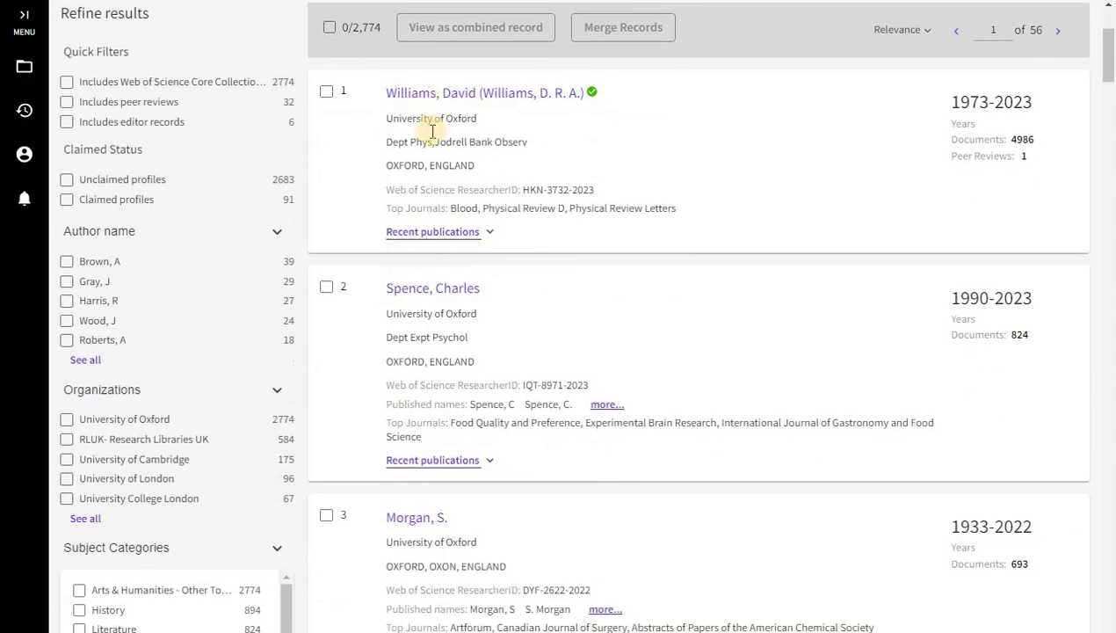
scroll(452, 279, down, 5)
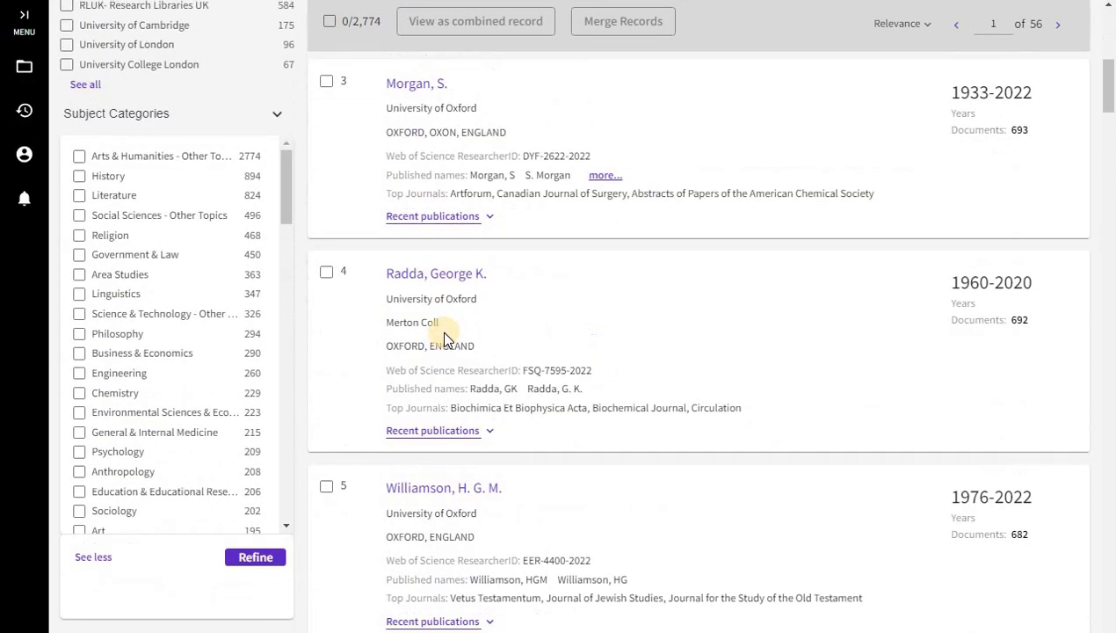
scroll(441, 346, down, 2)
scroll(431, 371, down, 5)
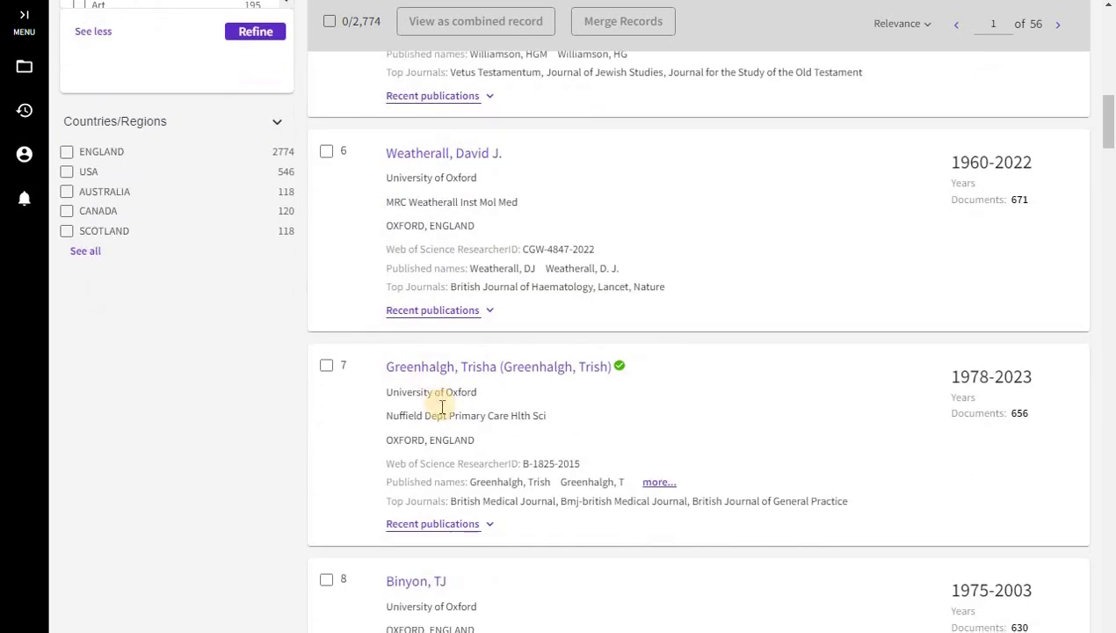
scroll(437, 401, up, 15)
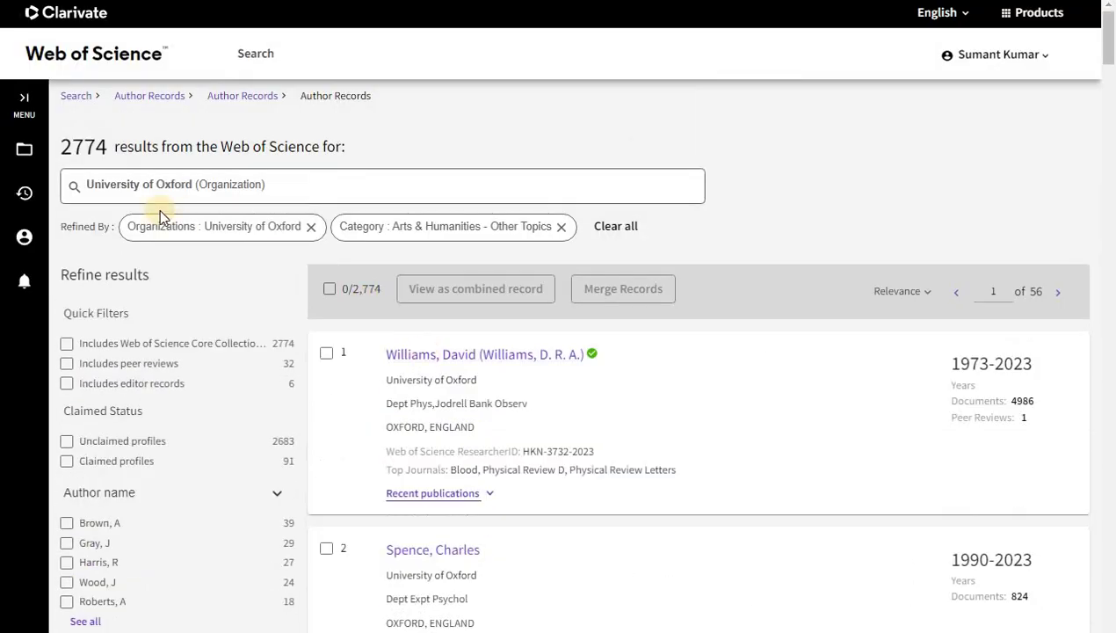
Return to the researcher search form, review the available search types and choose Name Search.
click(253, 53)
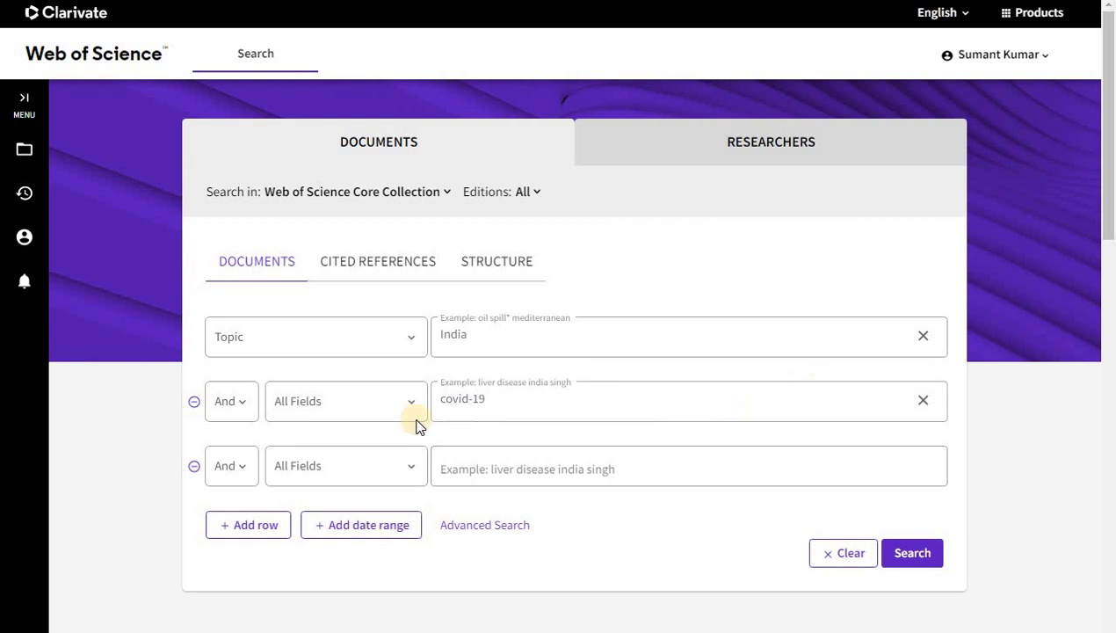
click(777, 143)
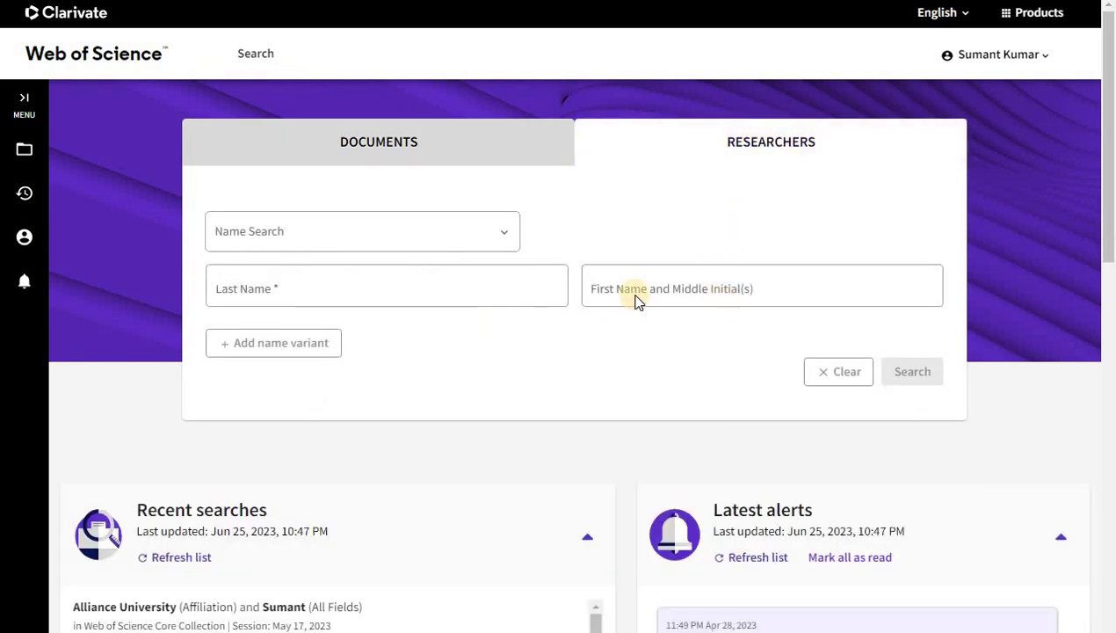
click(457, 227)
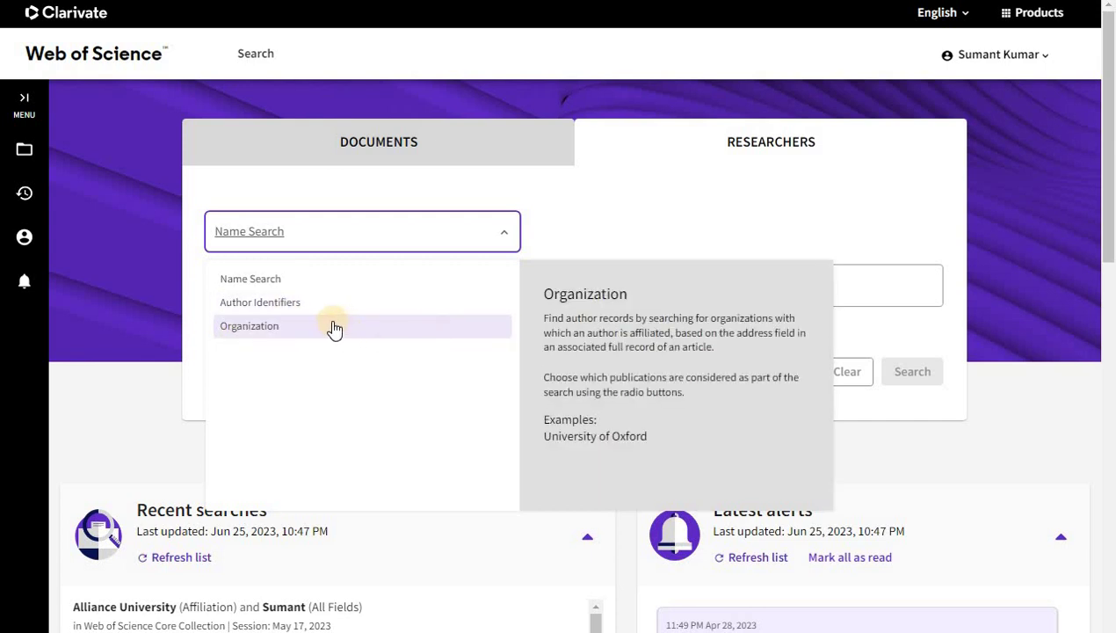
click(315, 280)
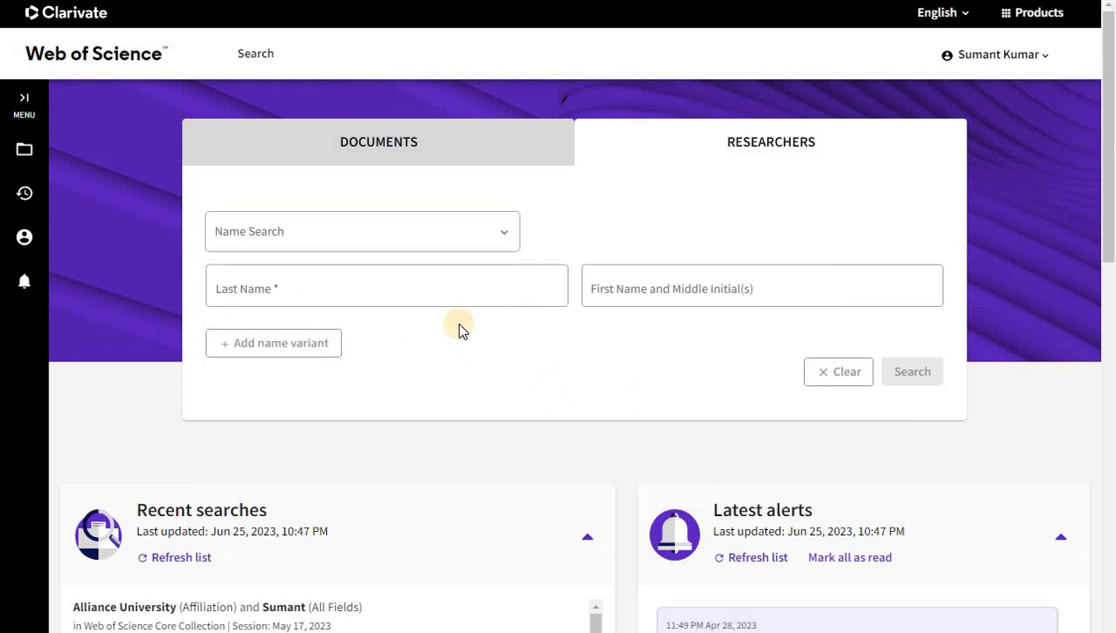